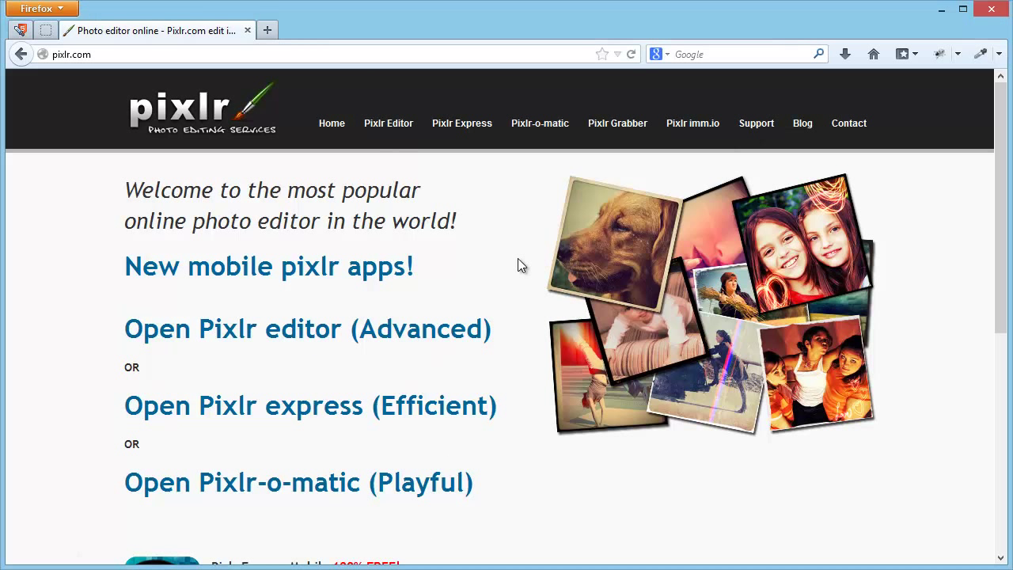
Step: Look over the editor choices on the Pixlr home page and open the advanced Pixlr editor
scroll(519, 259, down, 5)
scroll(518, 259, down, 2)
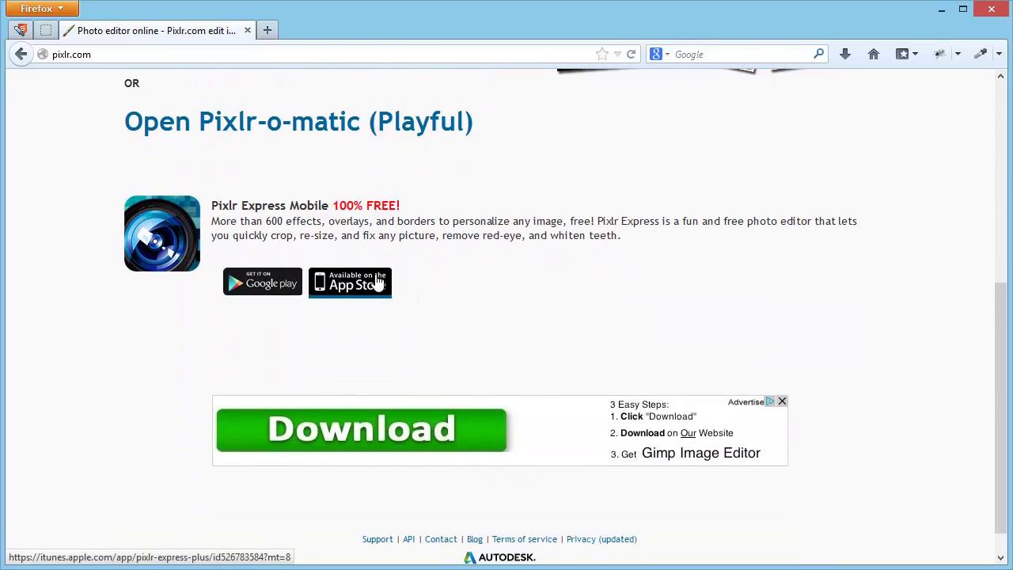
scroll(426, 273, up, 7)
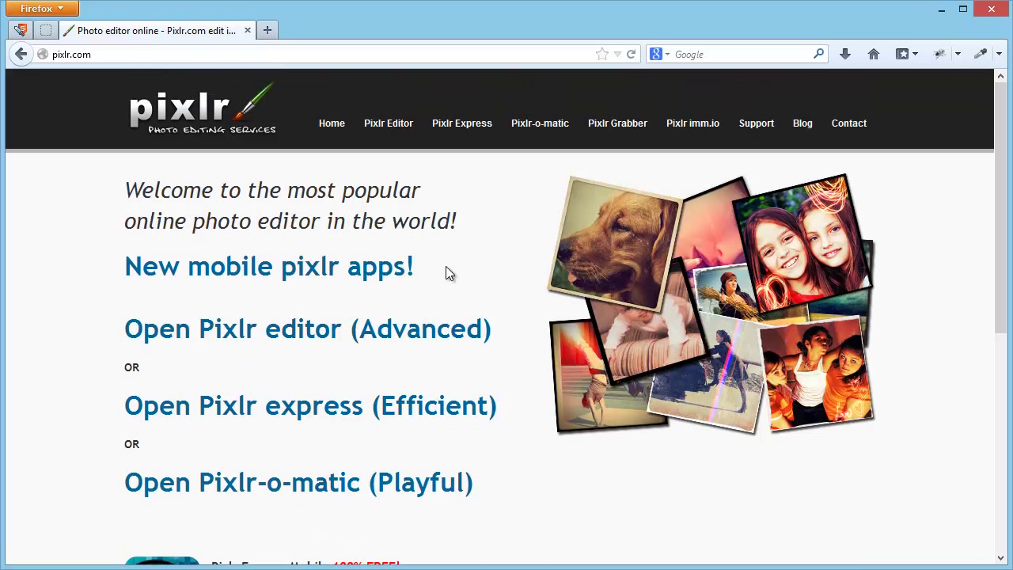
triple_click(347, 267)
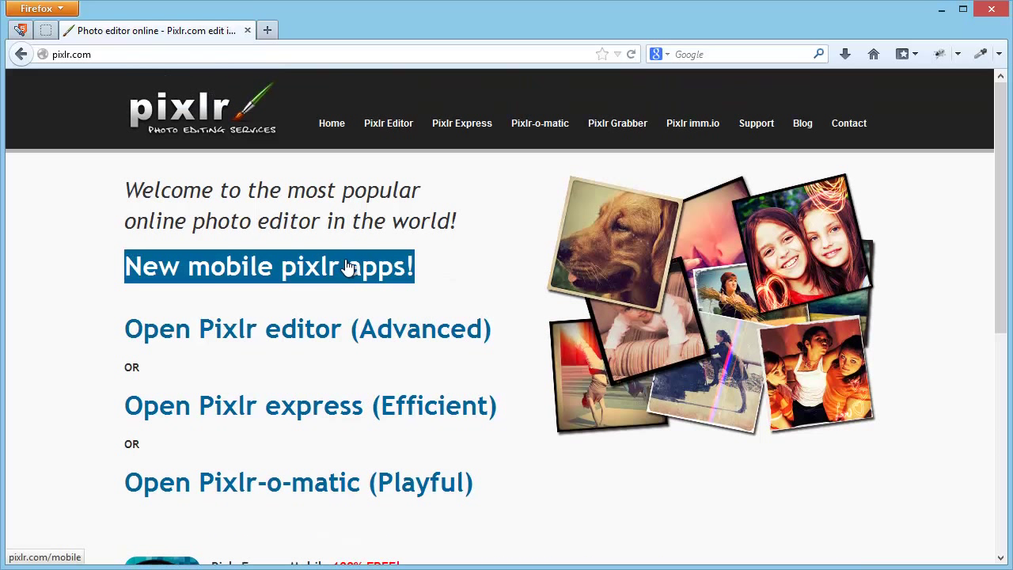
click(360, 302)
triple_click(339, 344)
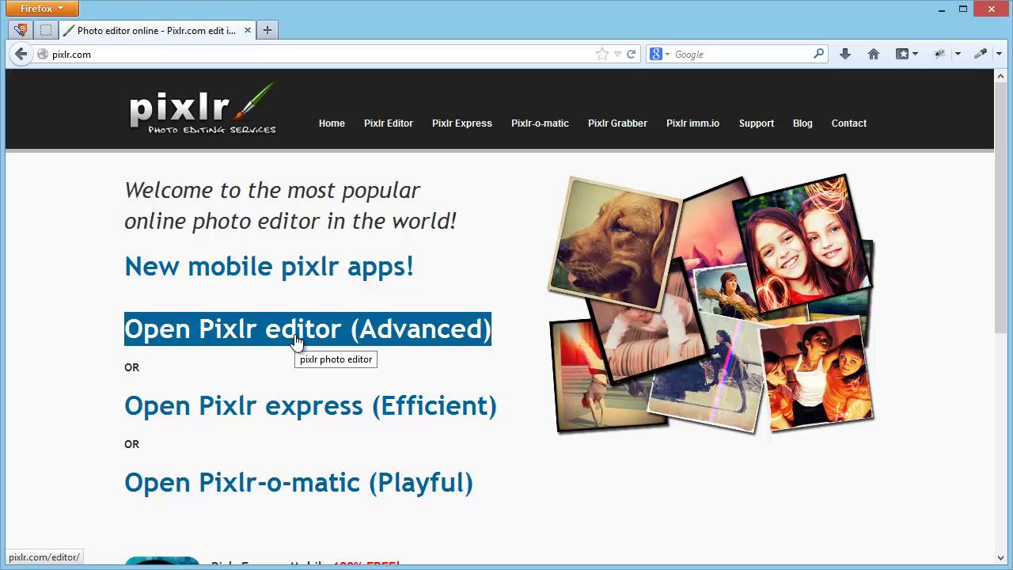
click(377, 338)
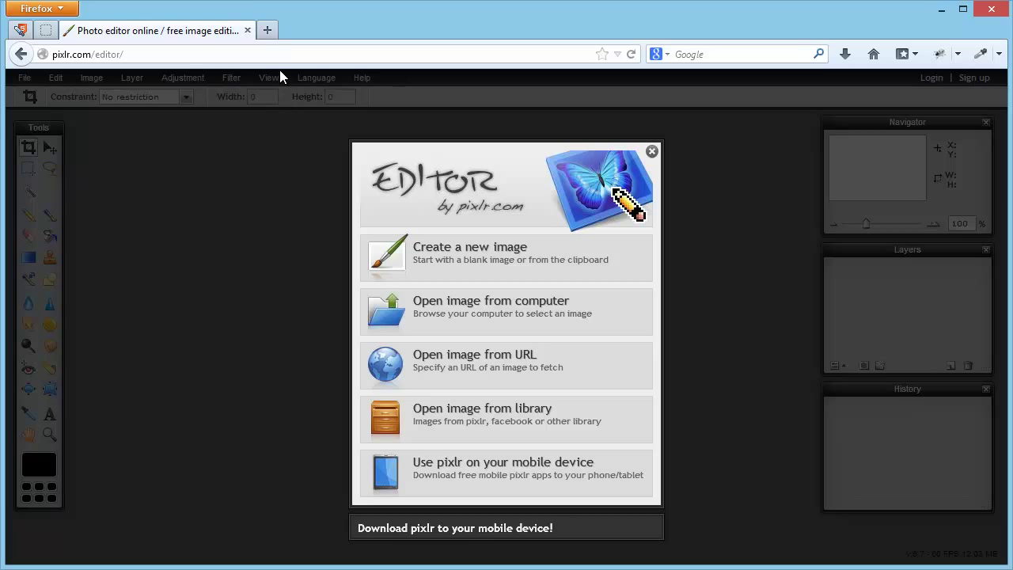
Step: Open morguefile.com in a new browser tab and go to its free photos archive
click(266, 32)
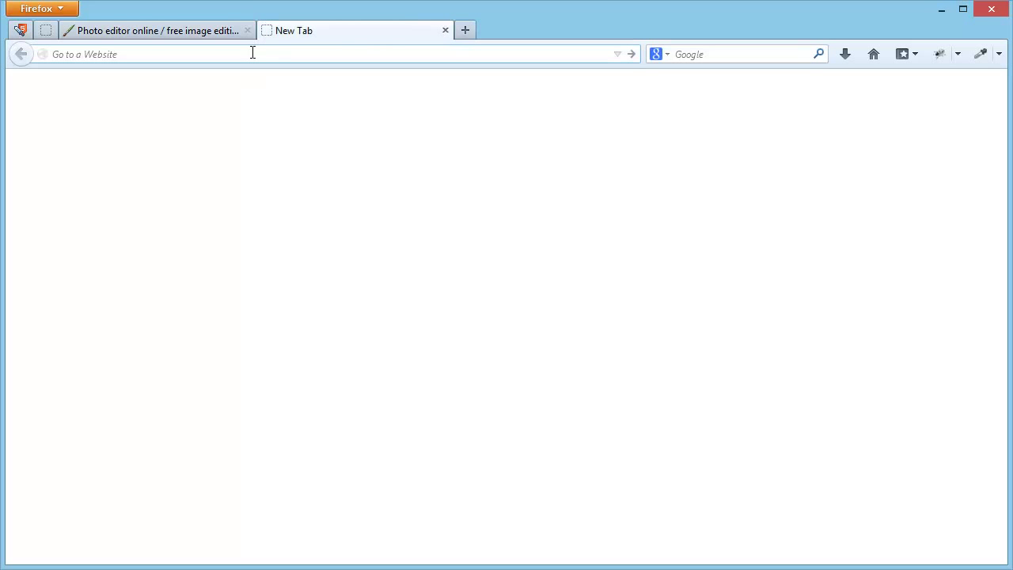
text(morguefile.com)
key(Return)
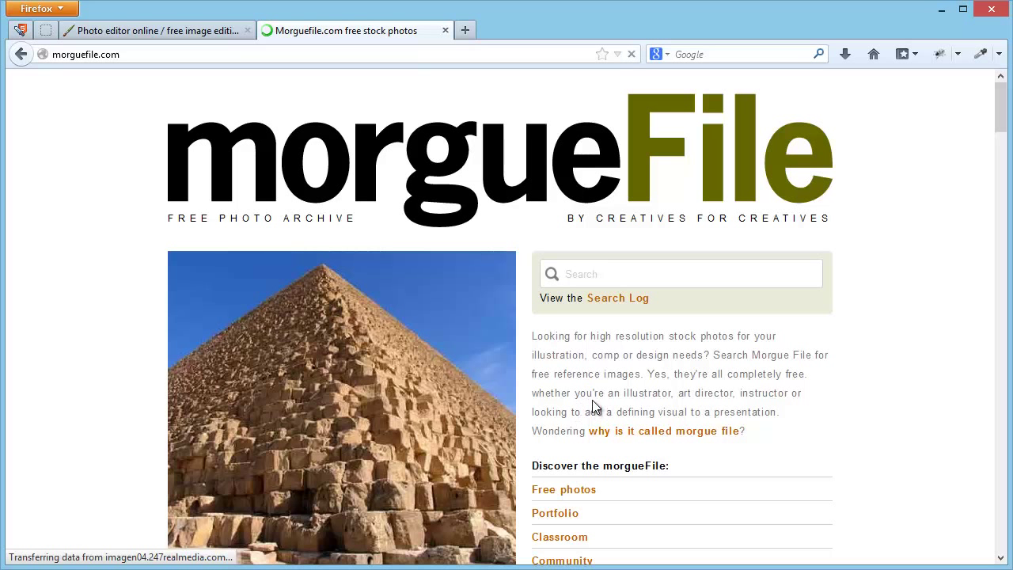
scroll(592, 400, down, 2)
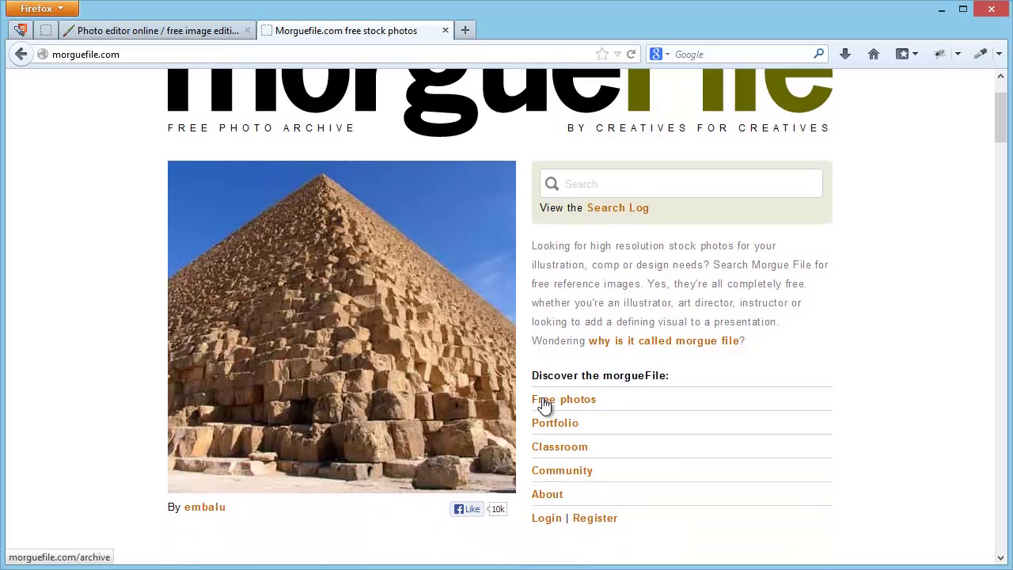
click(544, 401)
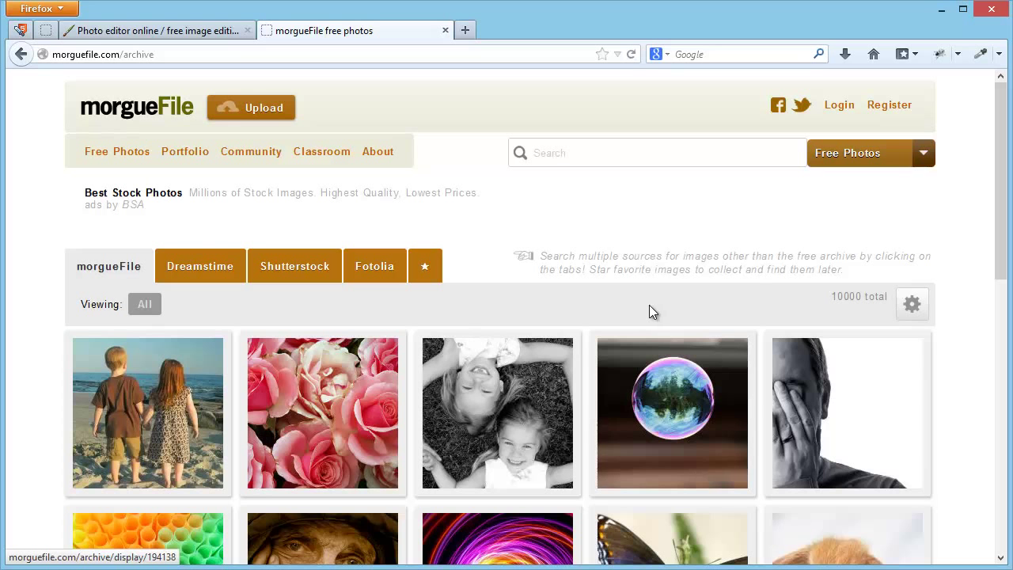
Step: Browse the free photos archive and open the details of the purple sunset river photo
scroll(593, 311, down, 2)
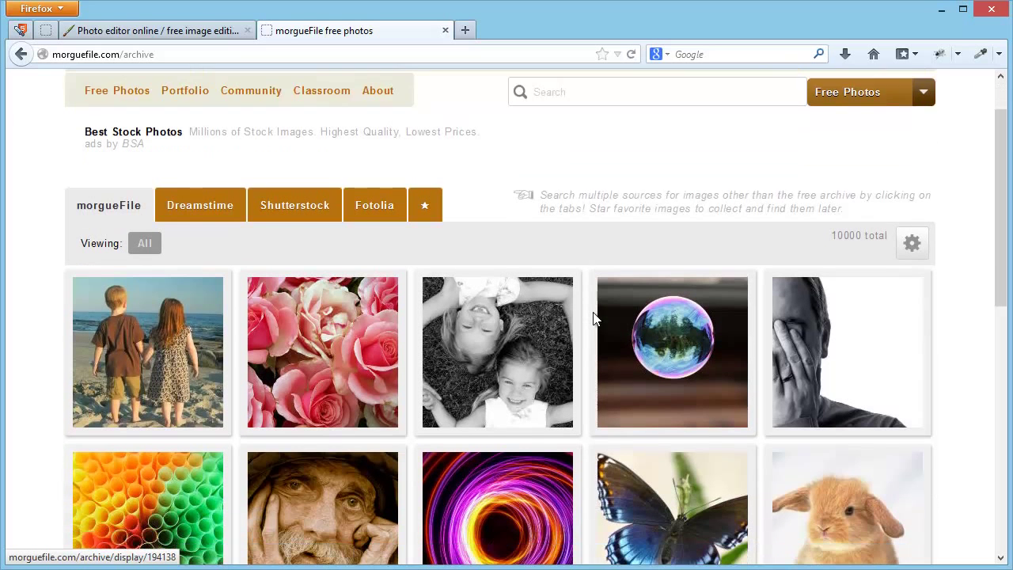
scroll(851, 303, down, 6)
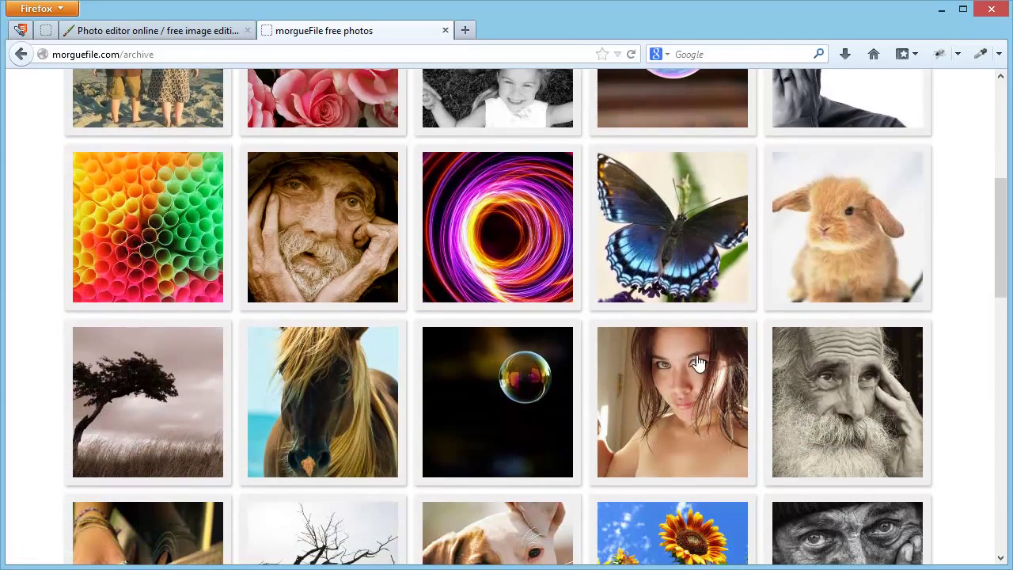
mouse_move(768, 293)
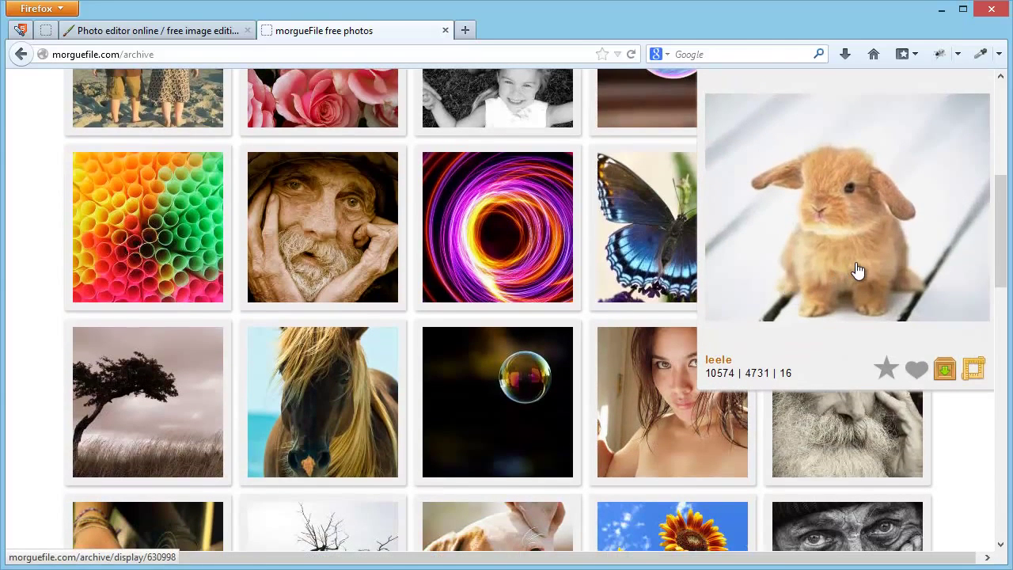
scroll(857, 271, down, 4)
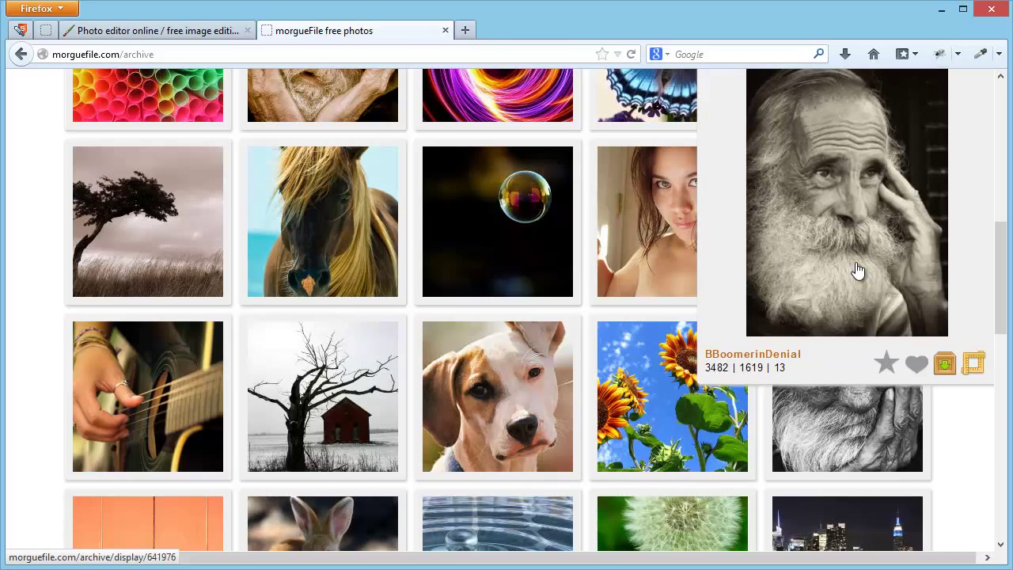
scroll(858, 270, down, 10)
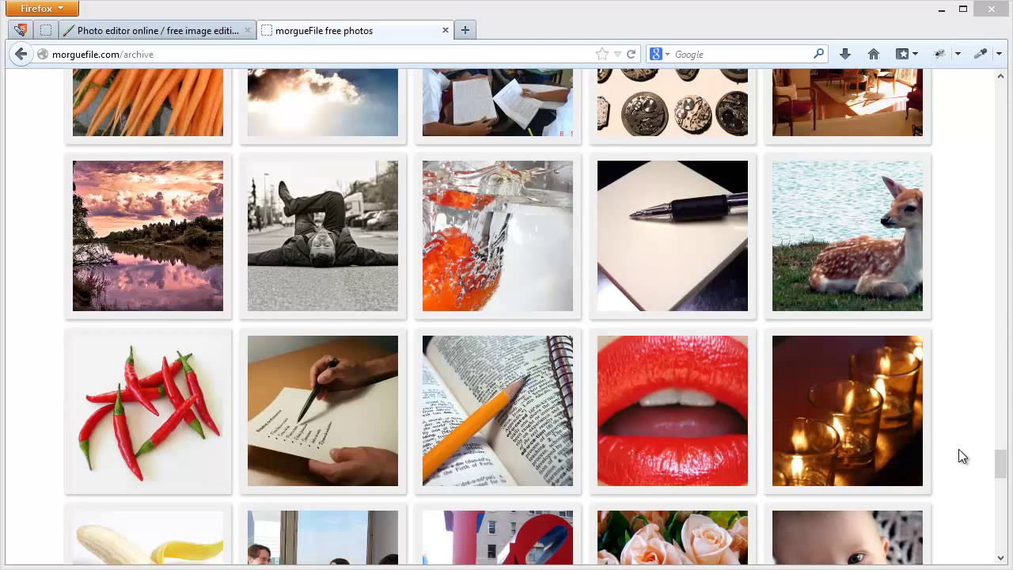
mouse_move(423, 346)
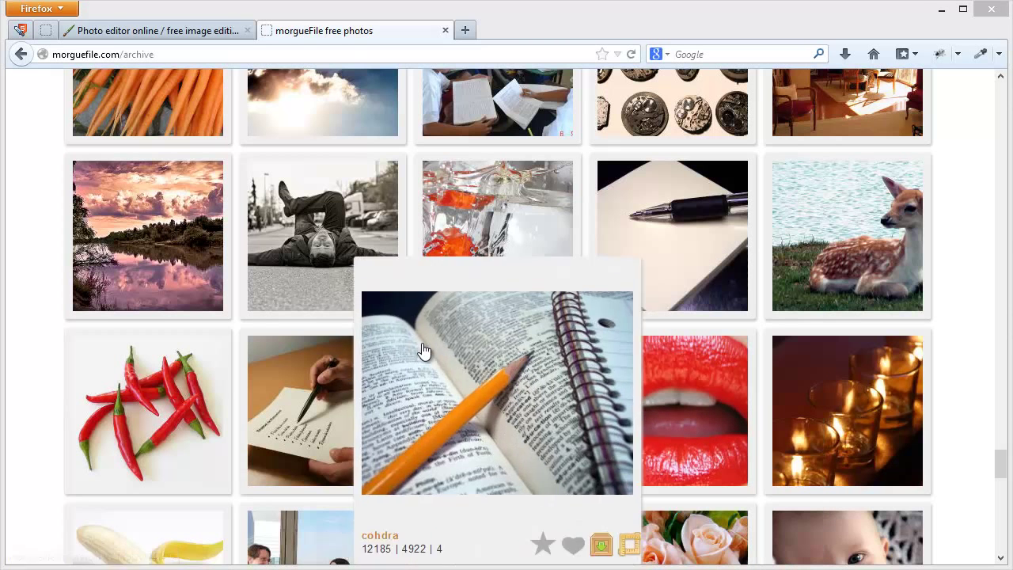
mouse_move(283, 335)
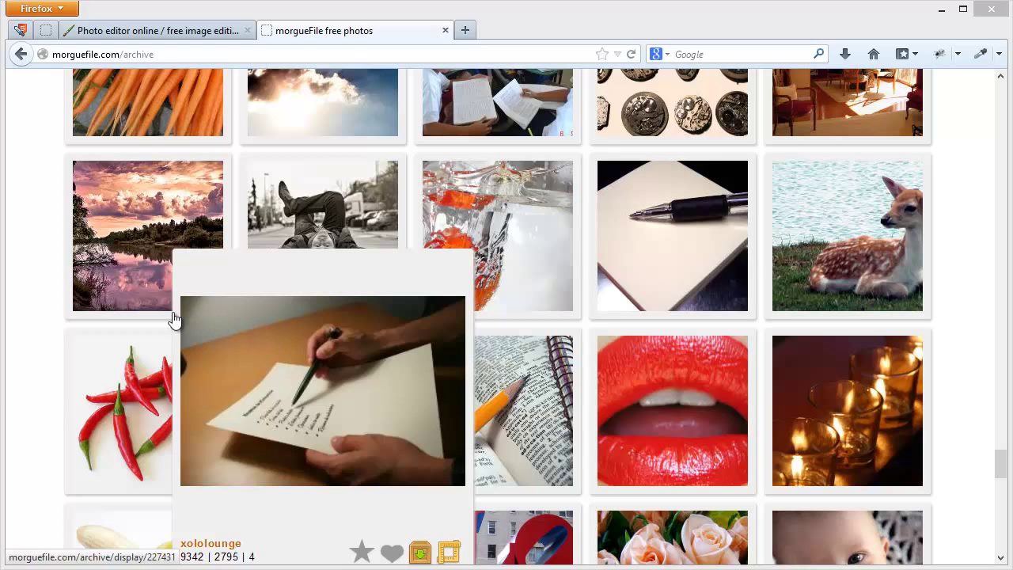
mouse_move(163, 283)
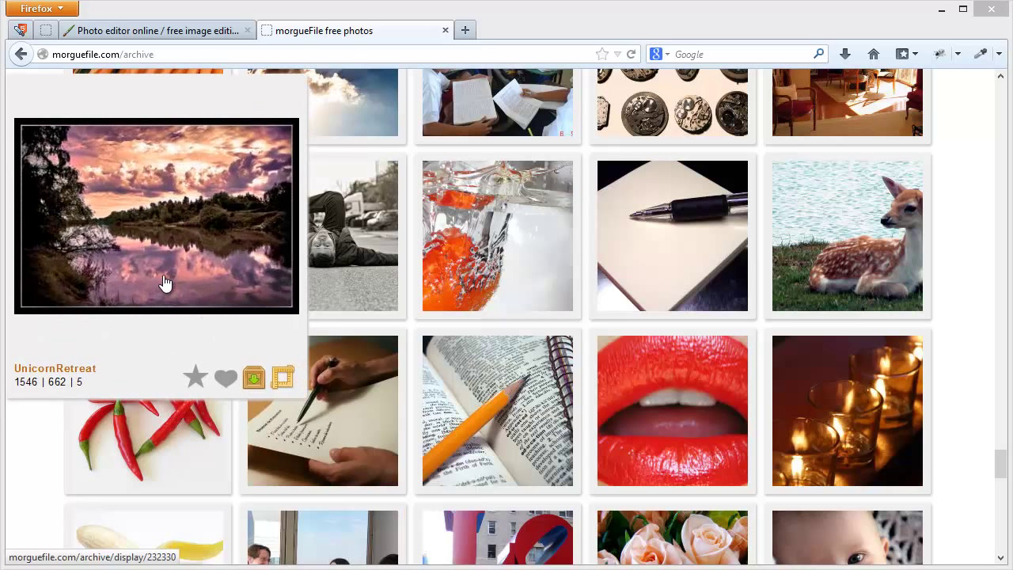
click(202, 253)
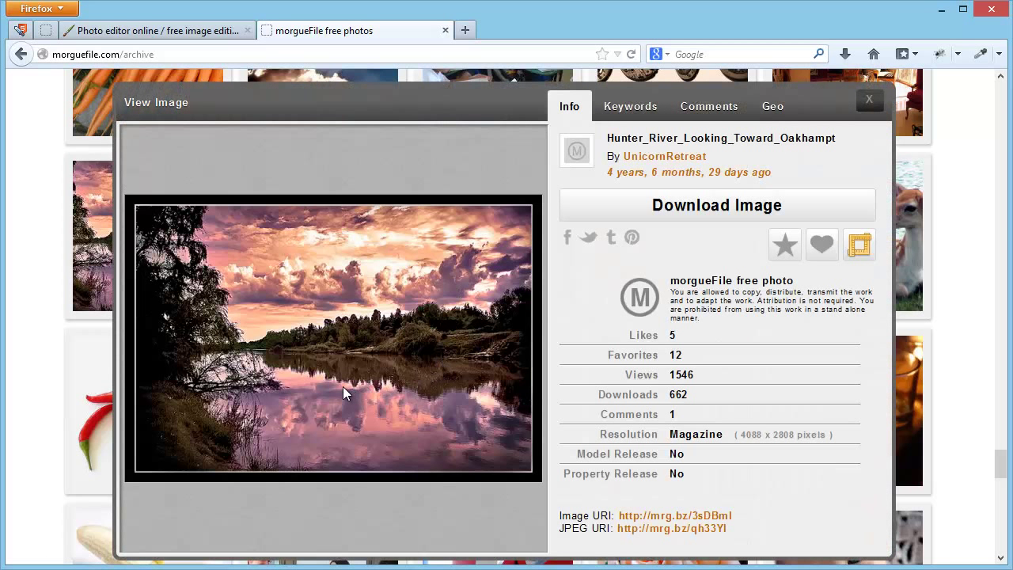
Step: Open the river photo through its JPEG URI and copy the image's web address
click(645, 530)
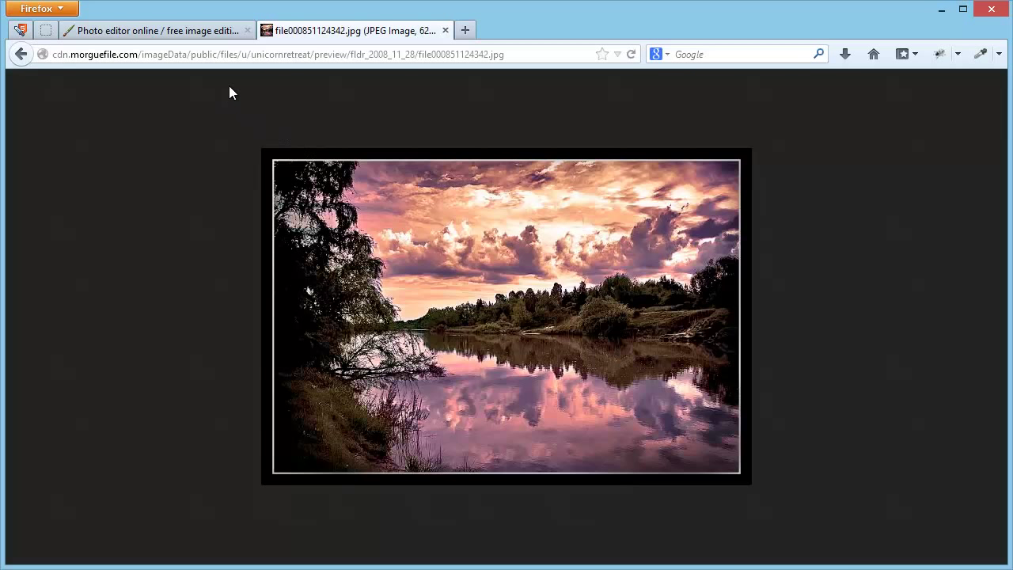
click(237, 57)
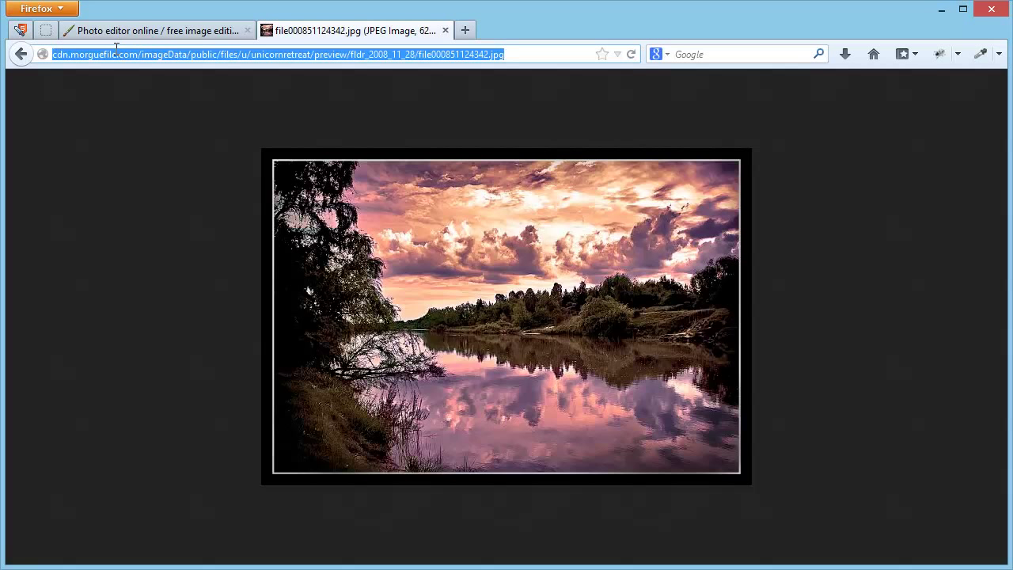
right_click(331, 61)
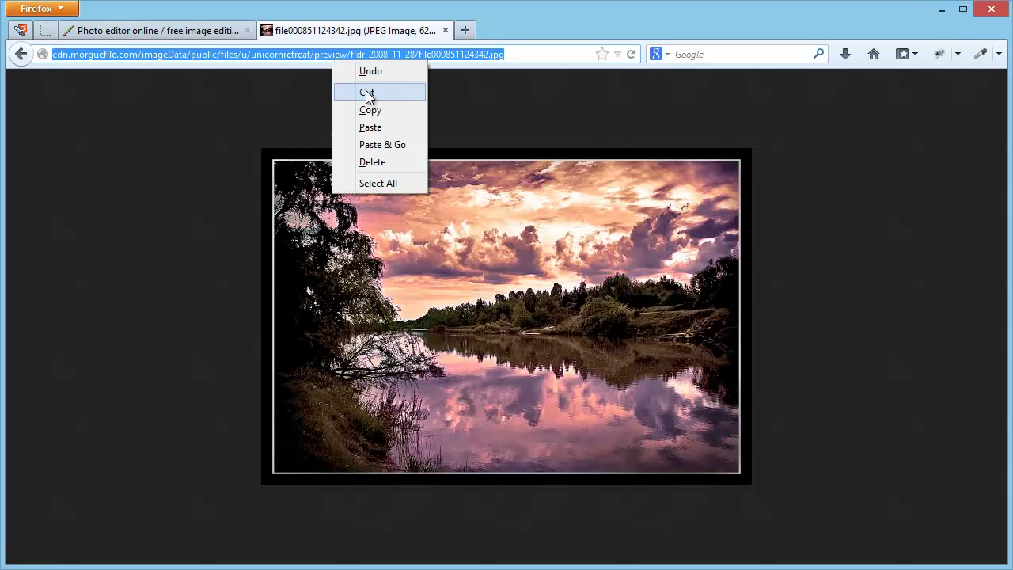
click(370, 109)
Step: Return to the Pixlr editor, open the image from the copied URL and enlarge its document window
click(216, 34)
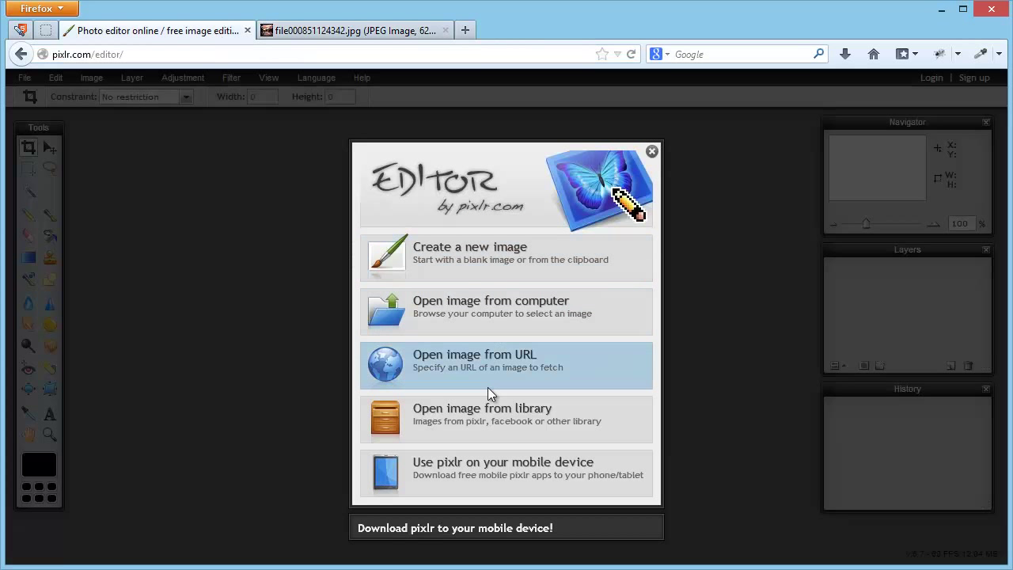
click(431, 365)
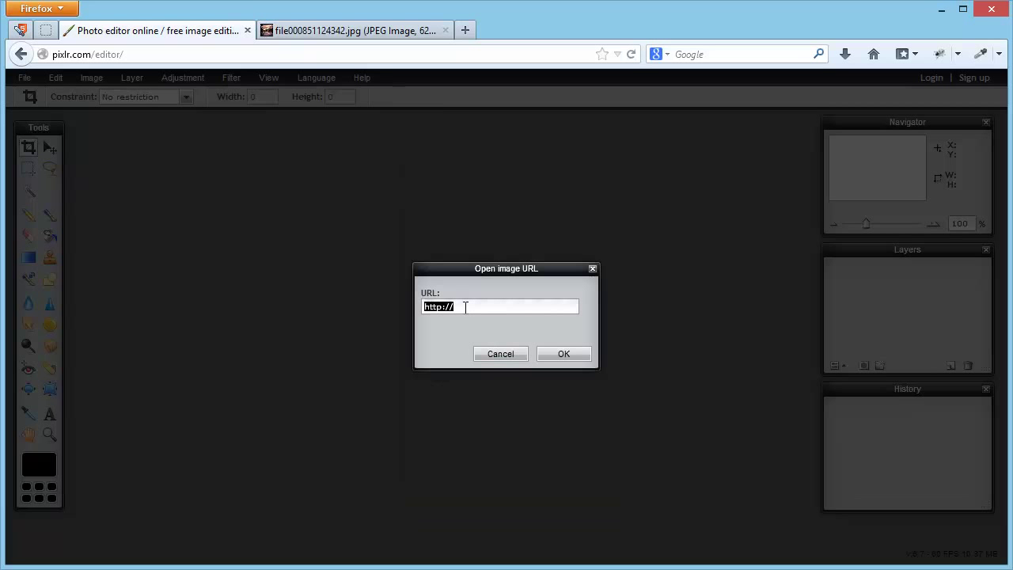
key(ctrl+v)
click(563, 355)
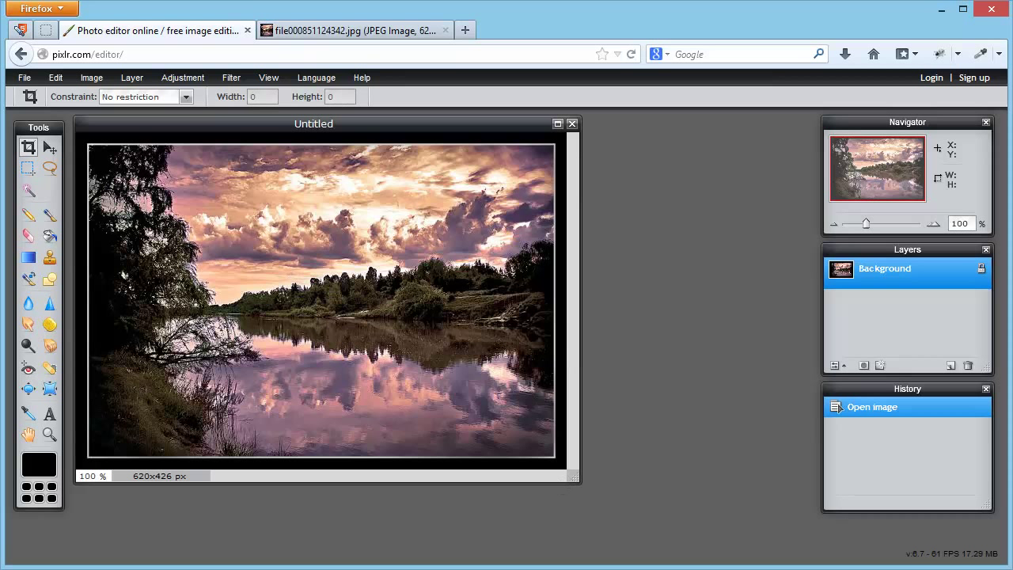
drag(568, 474, 752, 518)
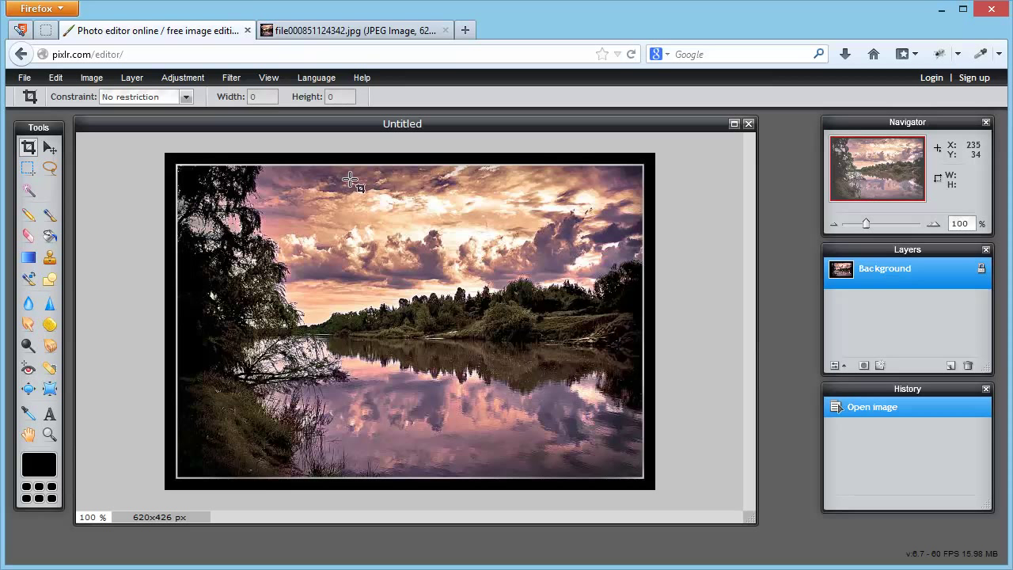
Step: Crop the photo to a square of about 365 × 365 px covering sky, treeline and water, and apply the crop
drag(351, 178, 640, 468)
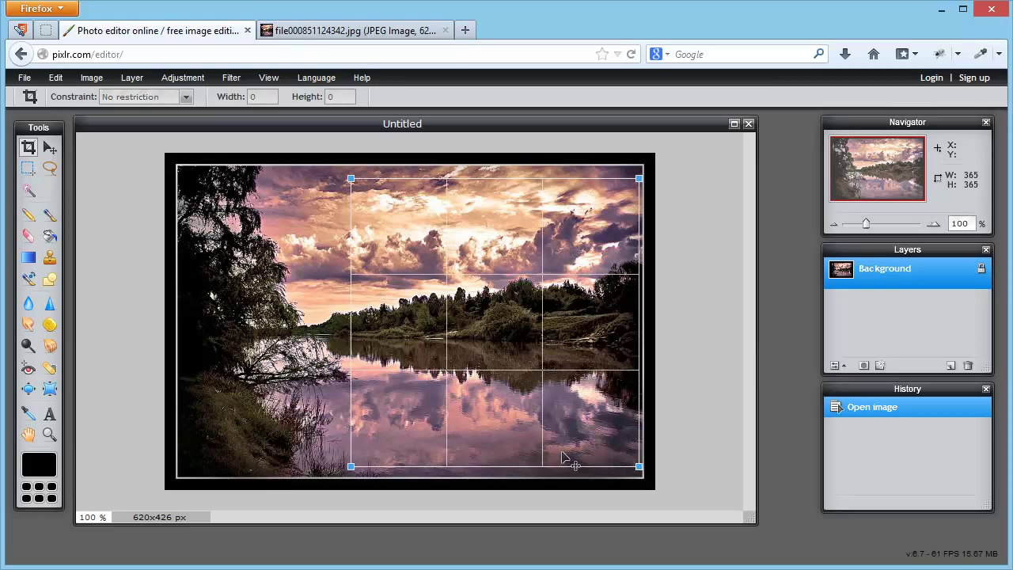
drag(472, 317, 406, 312)
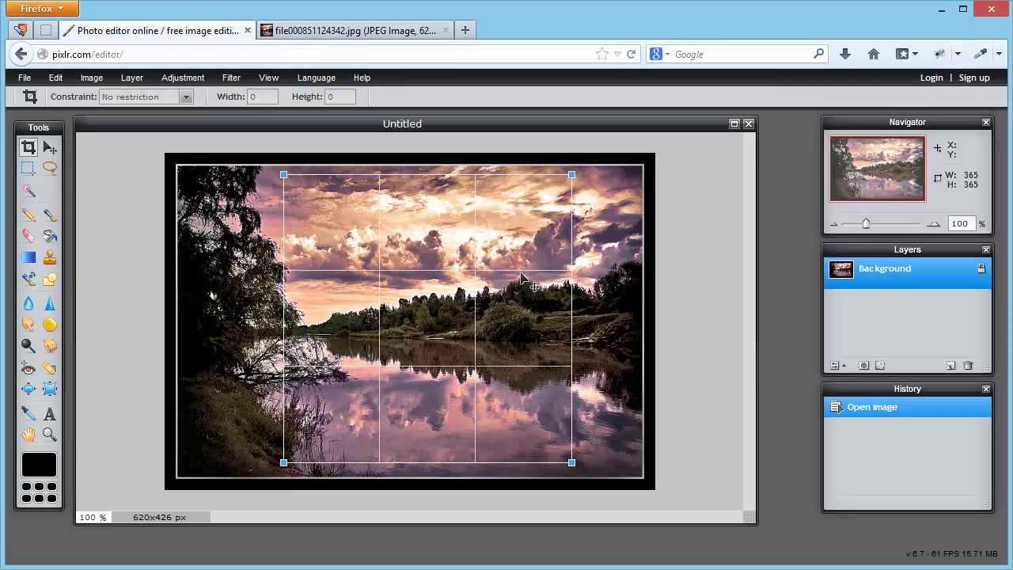
click(683, 219)
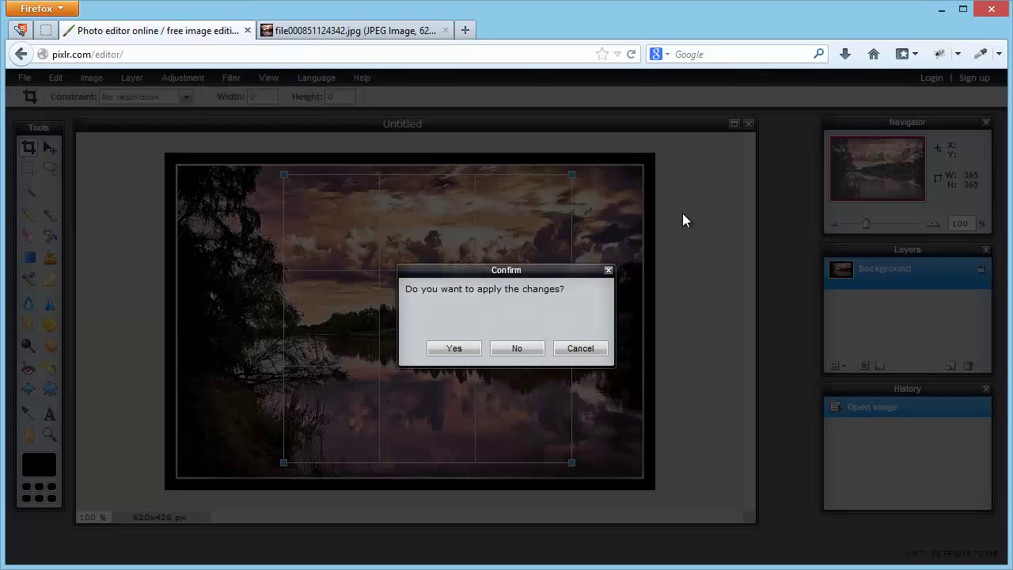
click(453, 349)
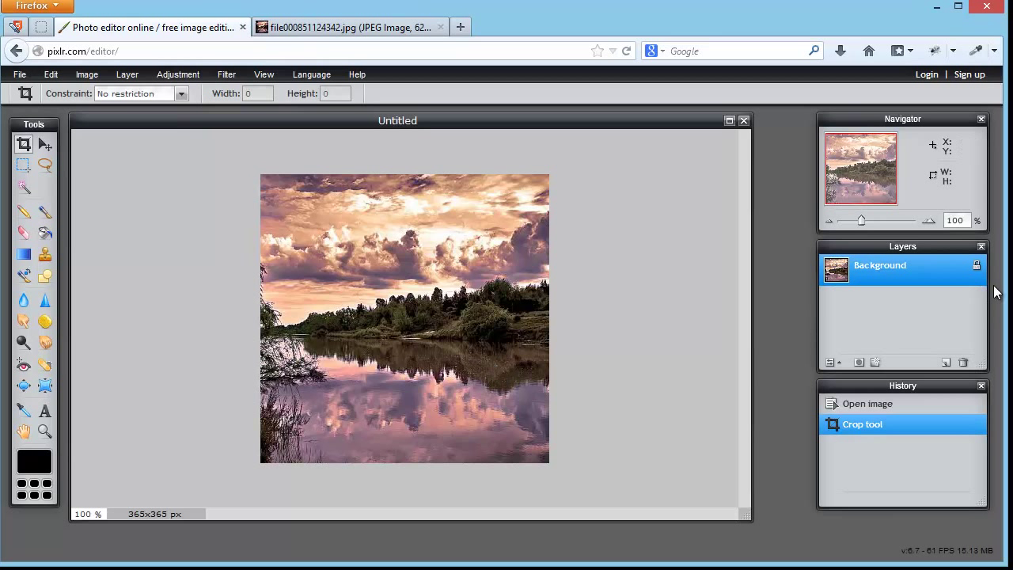
Step: Add a new layer and place a full-width rectangular marquee selection of about 365 × 138 px over the water below the treeline
click(946, 363)
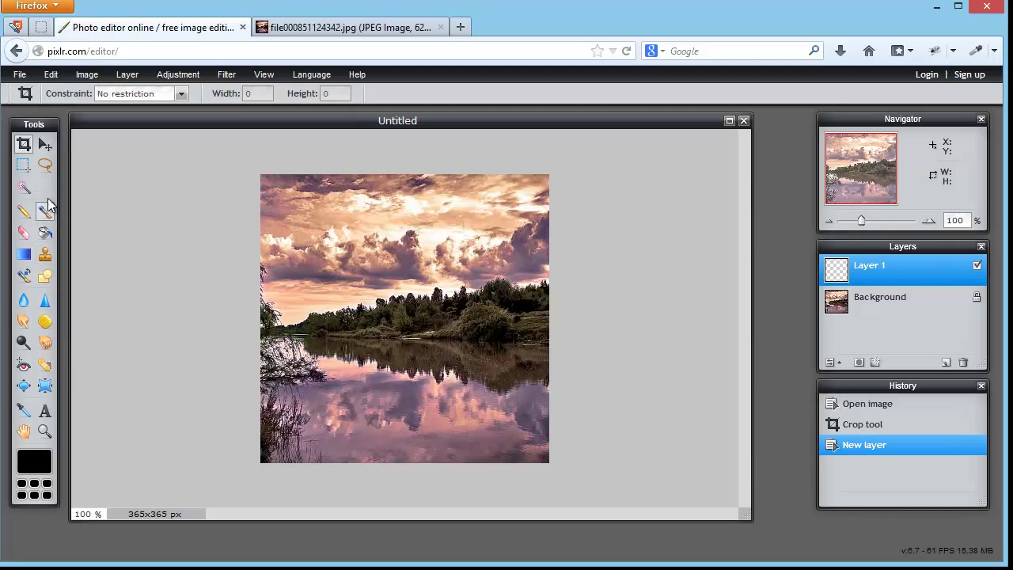
click(23, 166)
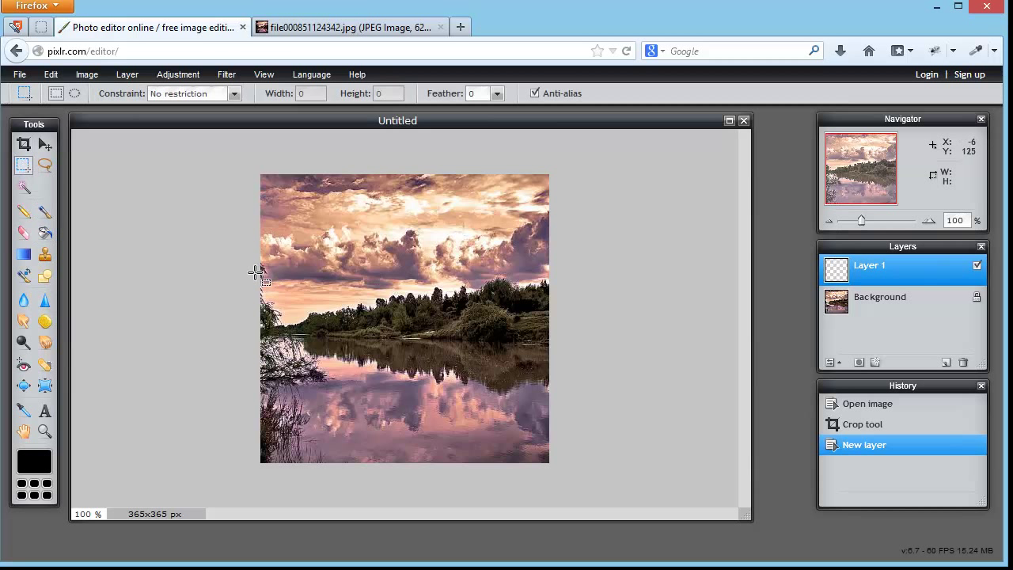
drag(237, 270, 633, 379)
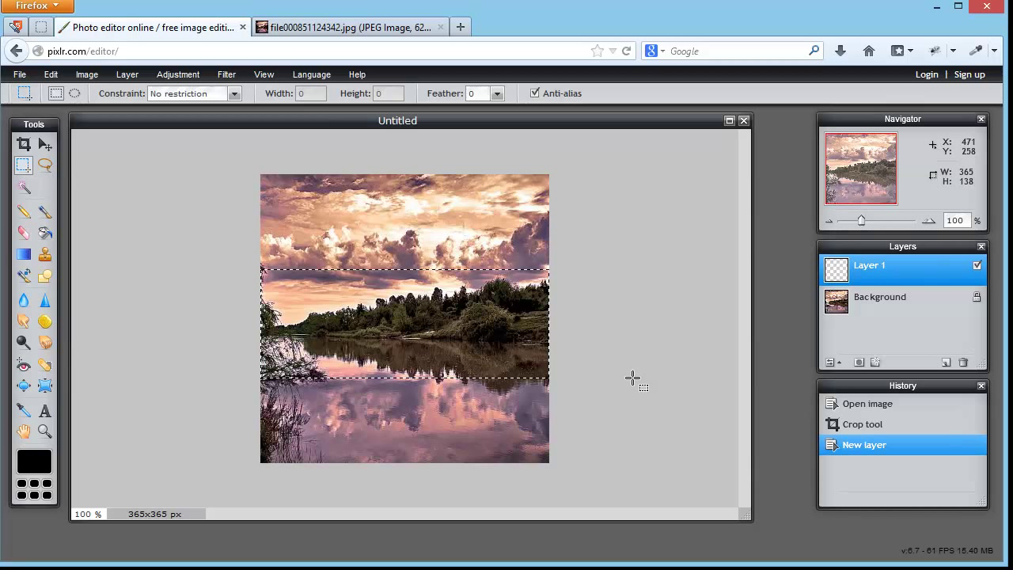
drag(634, 379, 633, 379)
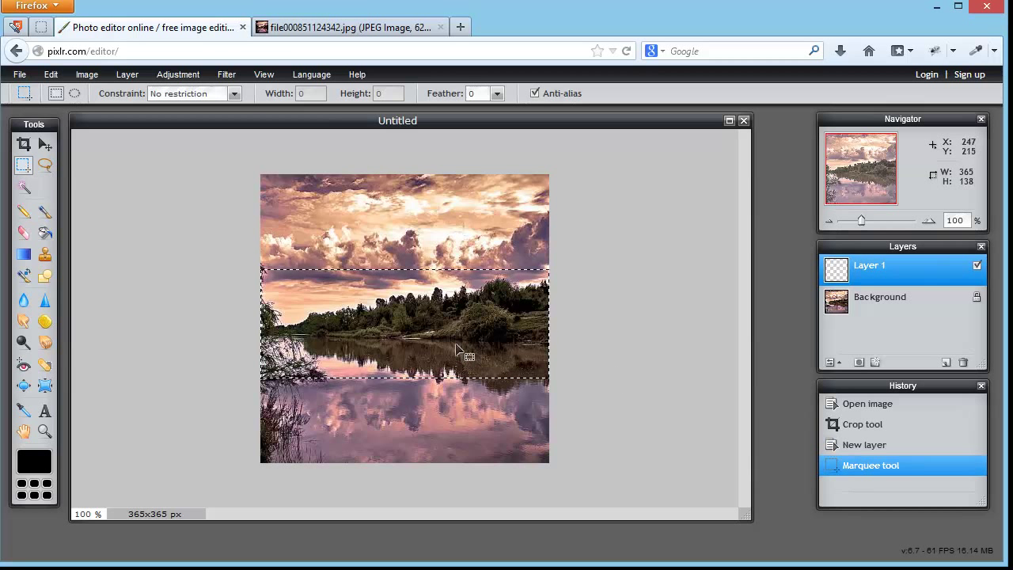
drag(456, 335, 455, 402)
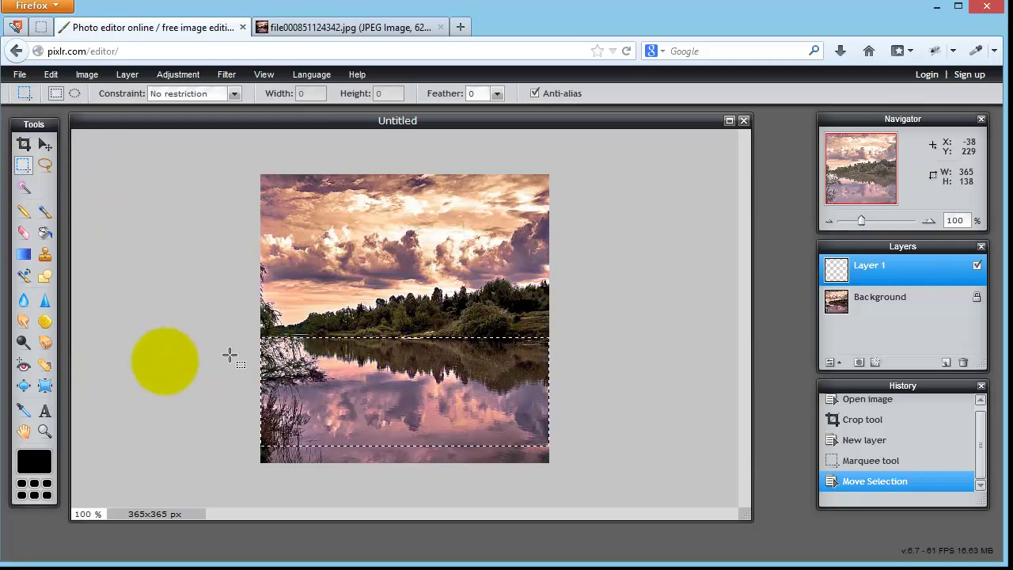
Step: Fill the rectangular selection on Layer 1 with black using the Paint bucket tool, and deselect it
click(45, 234)
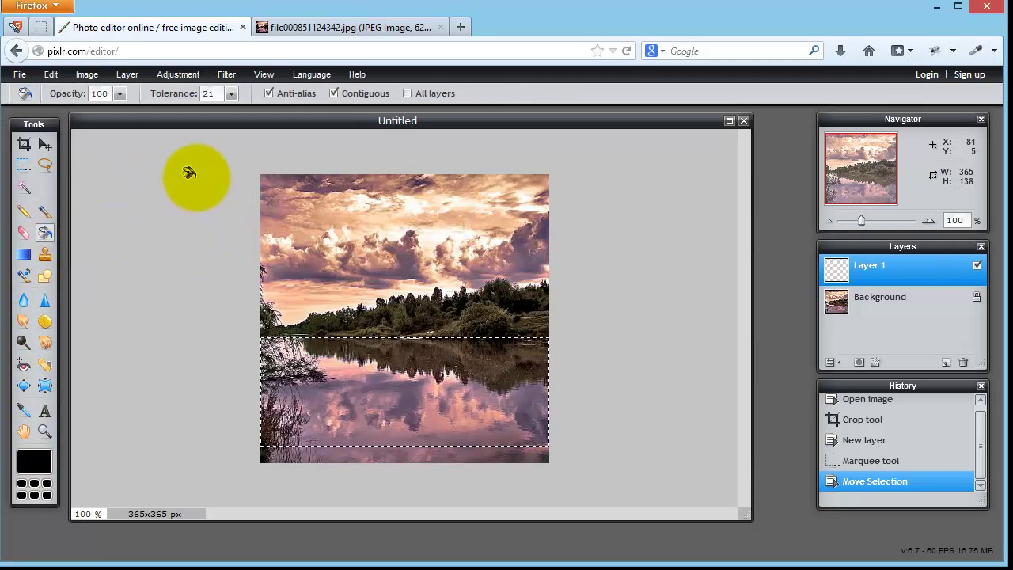
click(321, 364)
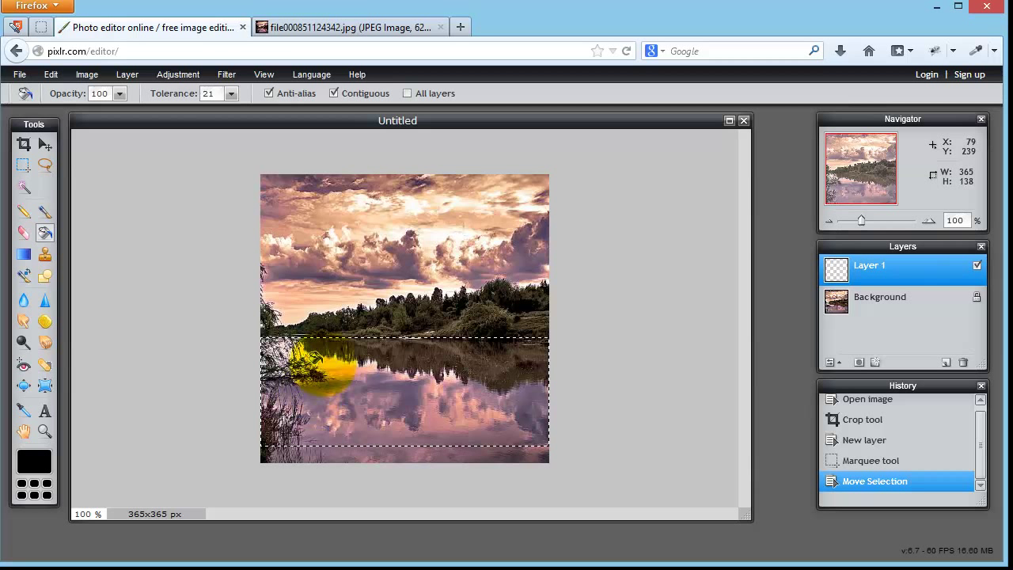
click(324, 358)
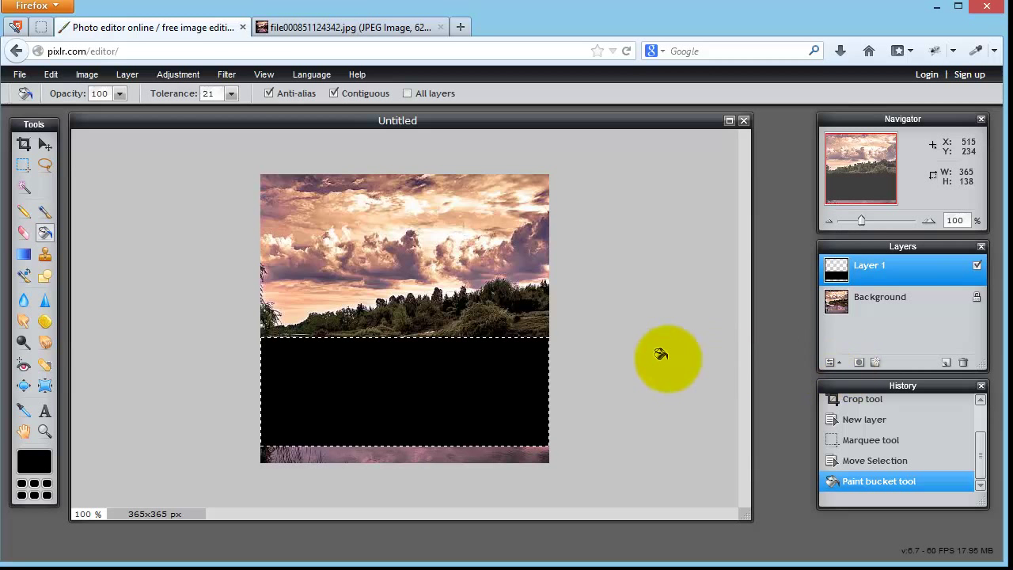
click(49, 75)
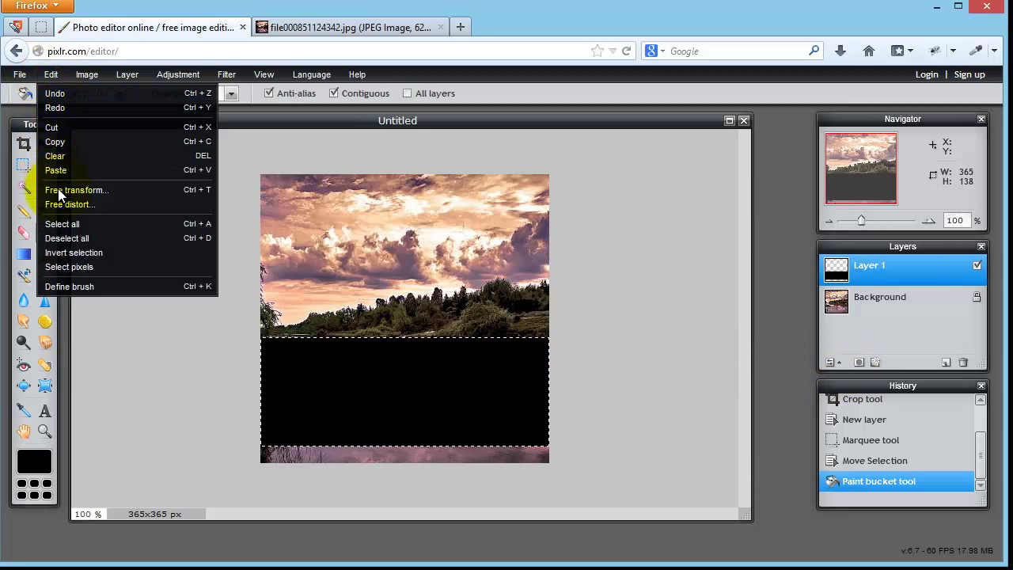
click(49, 240)
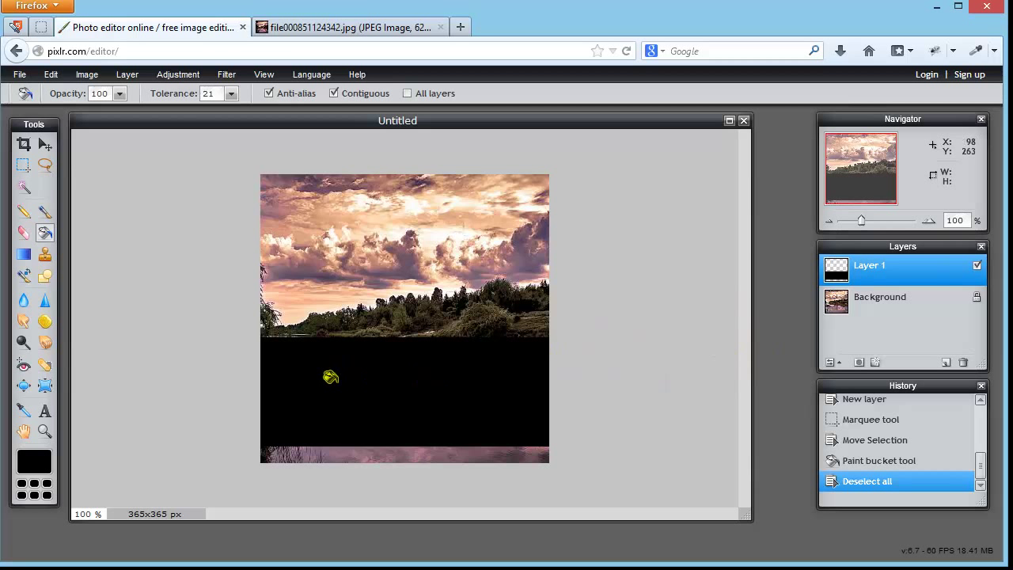
Step: Show the layer settings and set the opacity of Layer 1 to 70
click(836, 364)
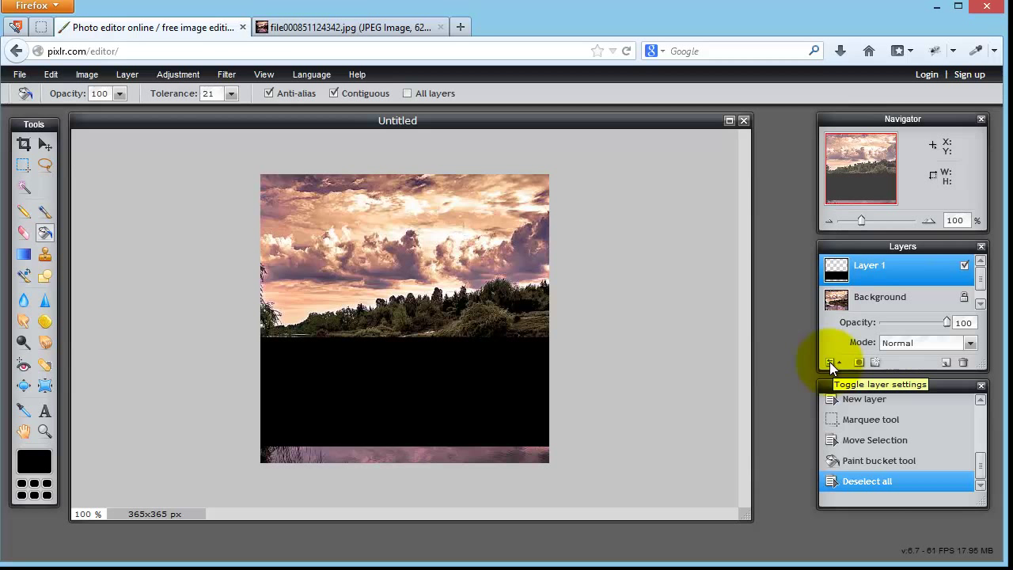
click(901, 279)
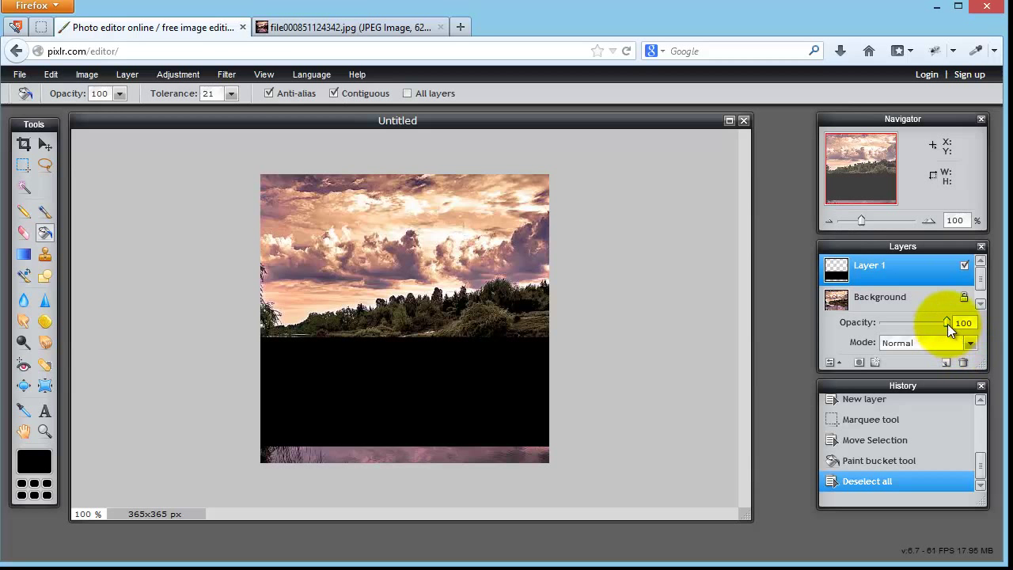
drag(947, 321, 927, 323)
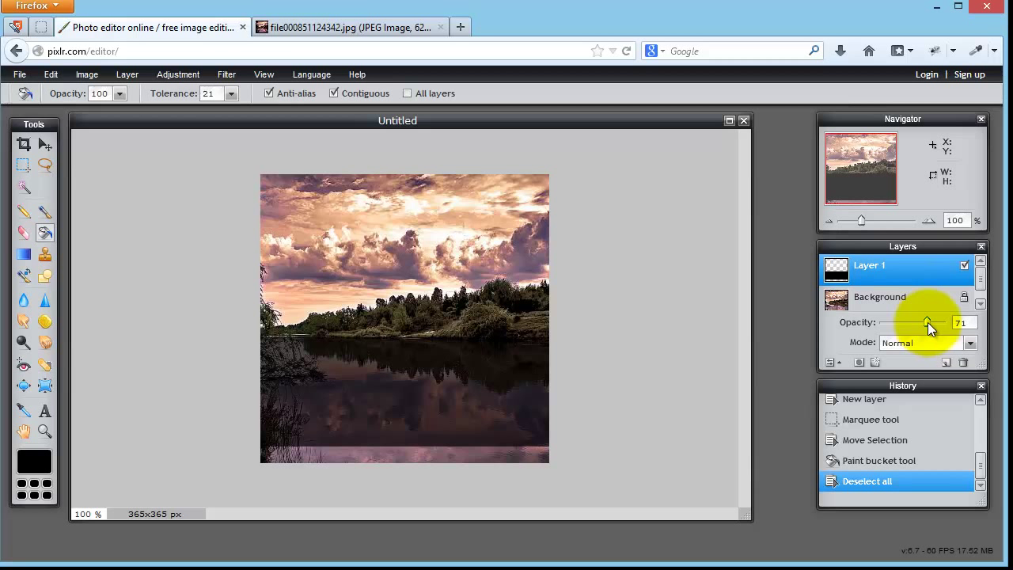
click(959, 323)
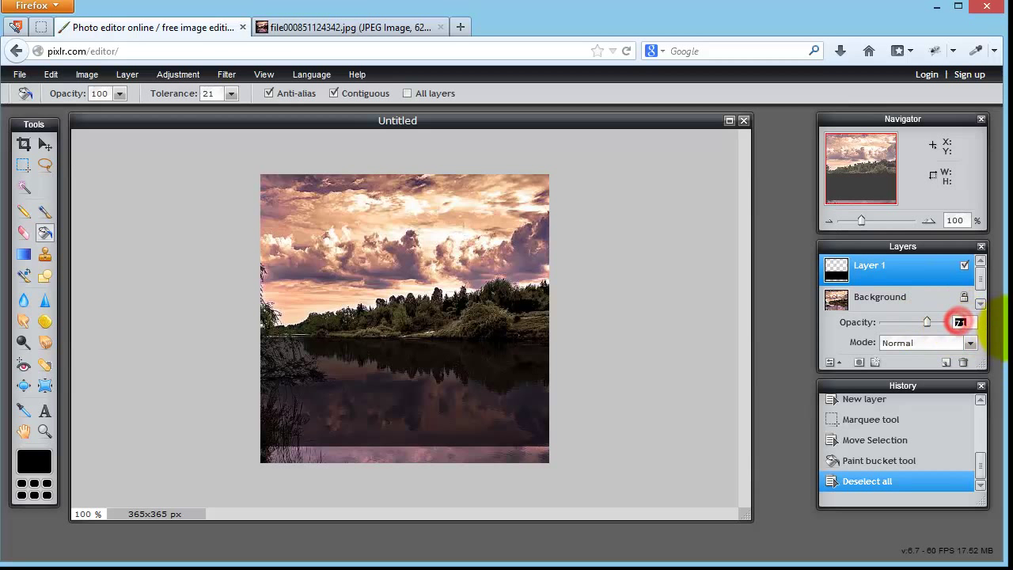
text(70)
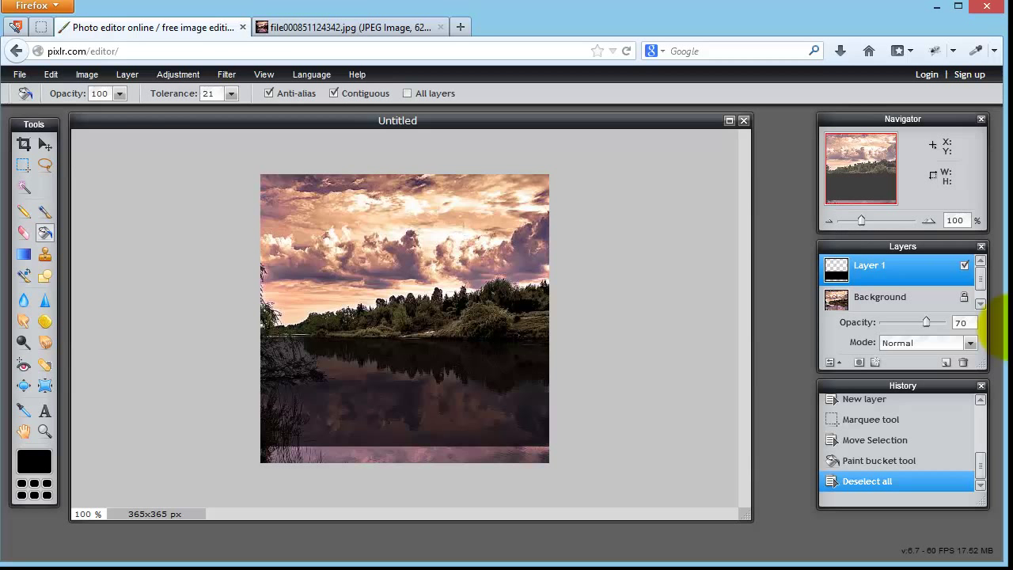
Step: Rename Layer 1 as Blackband
click(887, 273)
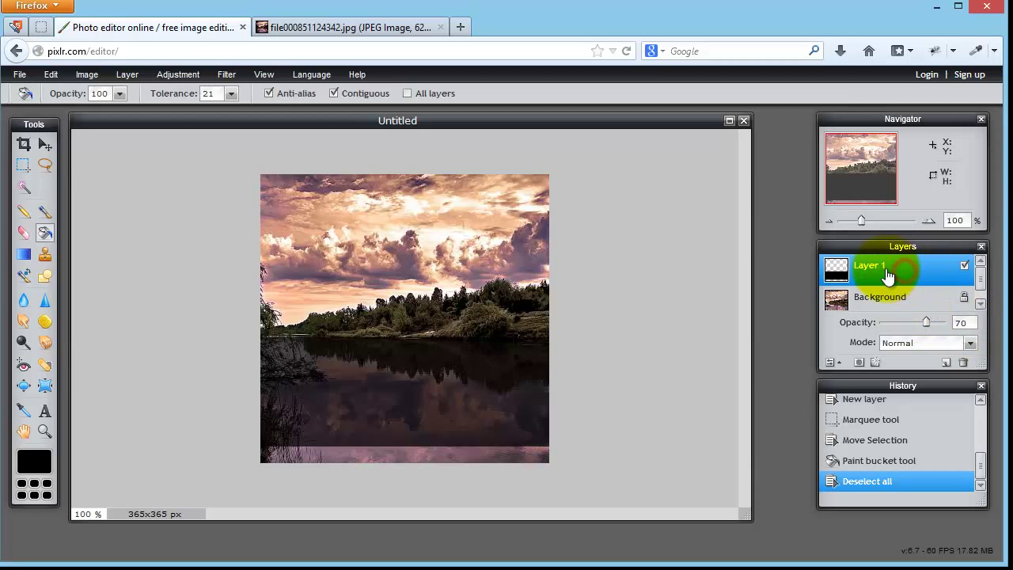
double_click(887, 271)
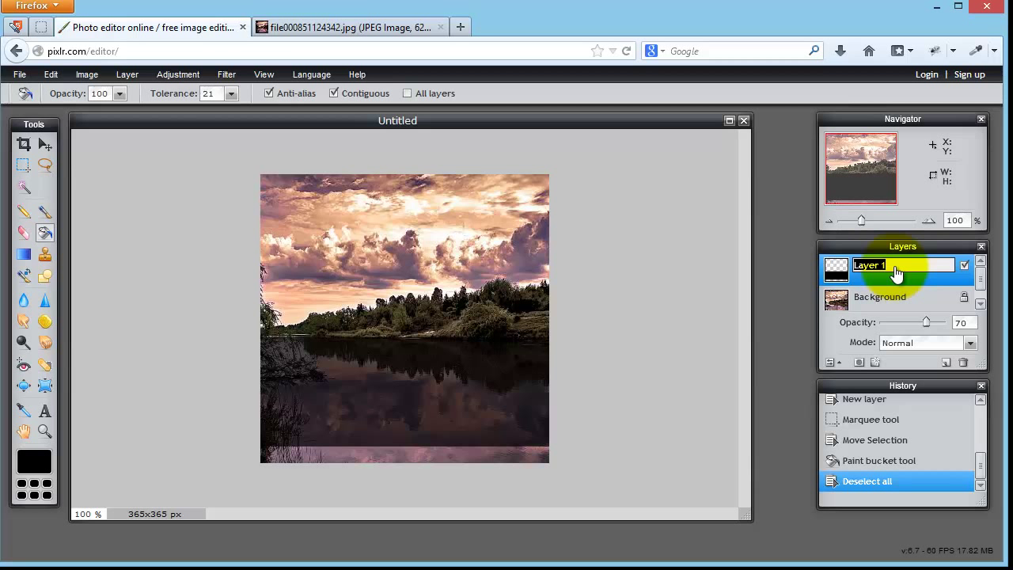
text(Blackband)
click(924, 307)
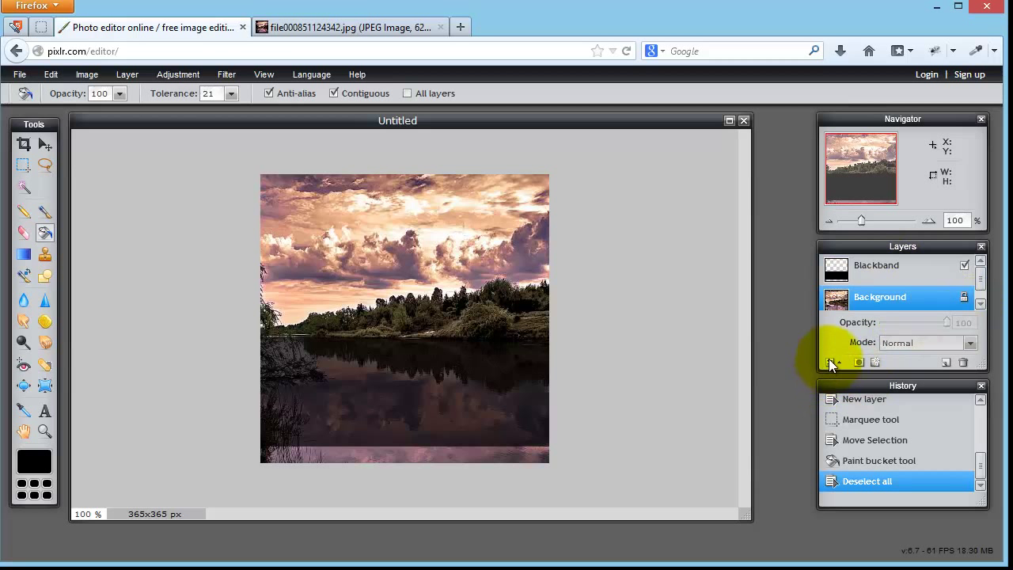
Step: Hide the layer settings and move the History window down, clear of the layer list
click(831, 362)
drag(900, 384, 894, 433)
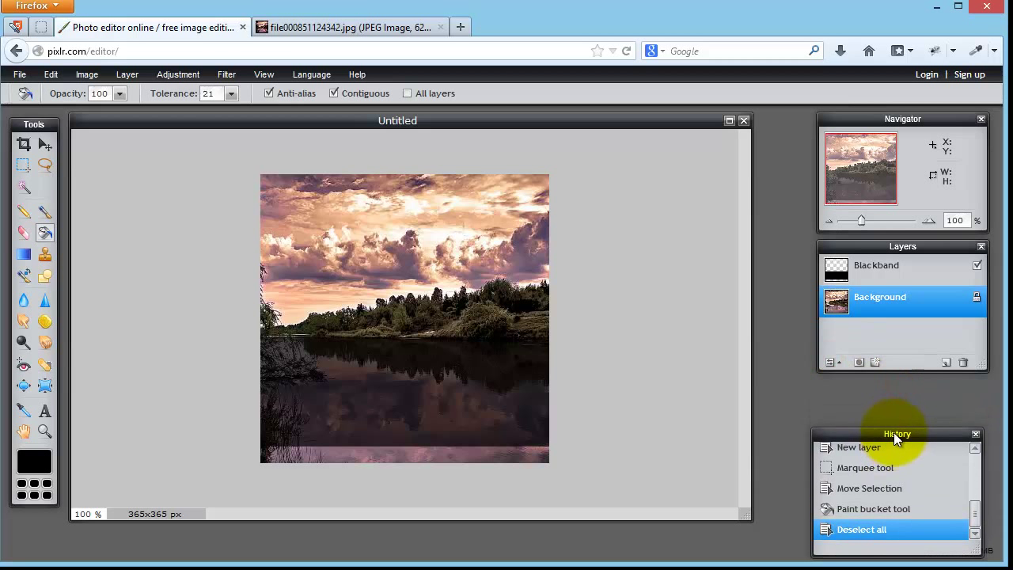
Step: Select the Blackband layer and set the foreground colour to white (ffffff)
click(941, 276)
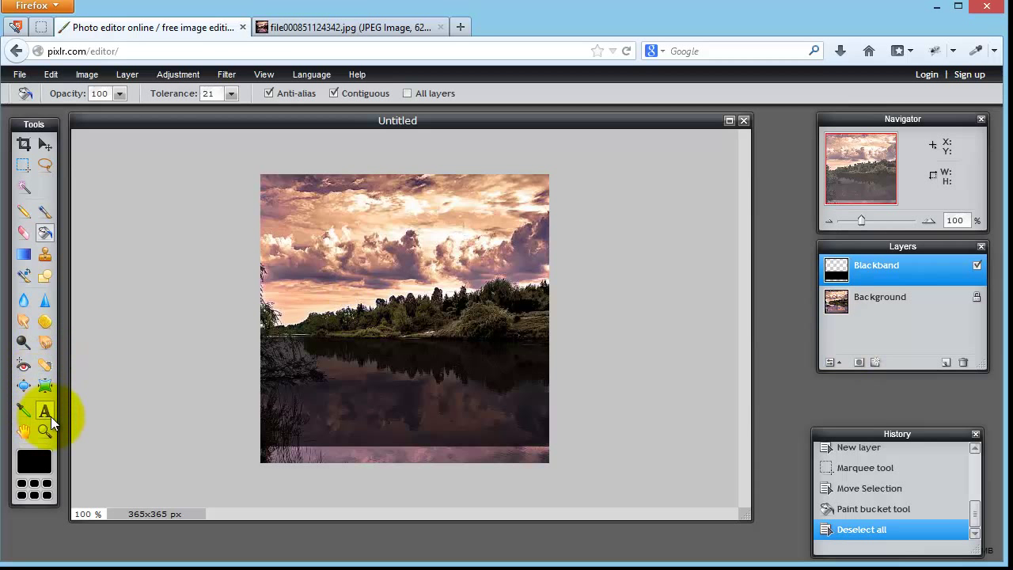
click(43, 462)
mouse_move(388, 309)
mouse_down()
mouse_move(419, 233)
mouse_move(402, 219)
mouse_move(406, 191)
mouse_up()
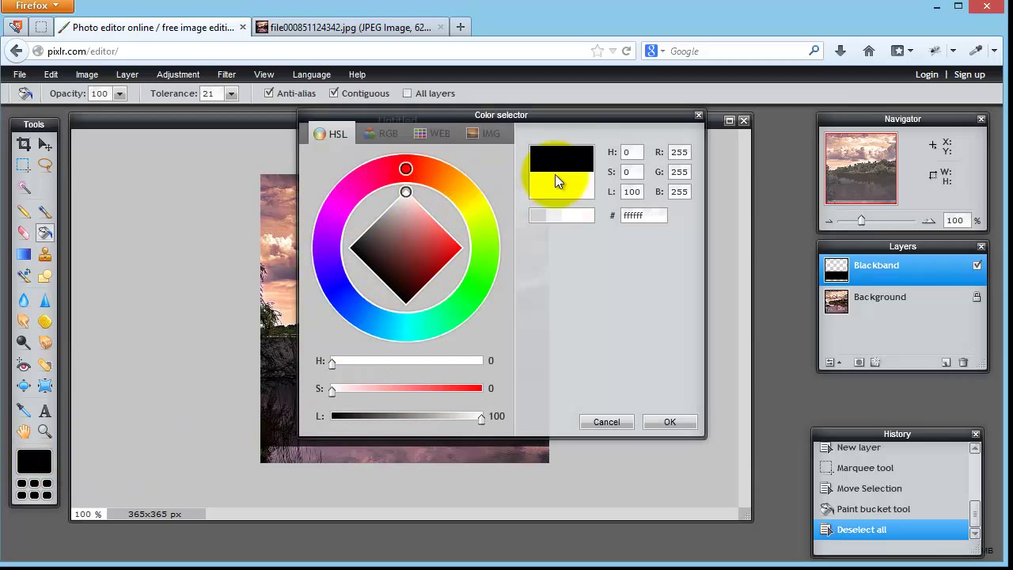
click(679, 423)
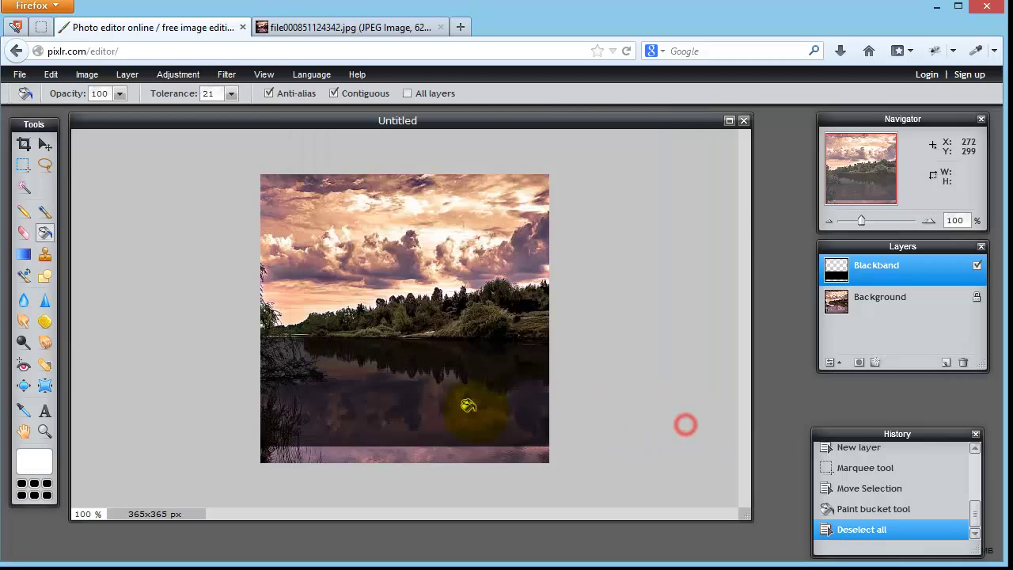
Step: Add the white text line "How To Create" near the upper edge of the dark band
click(44, 410)
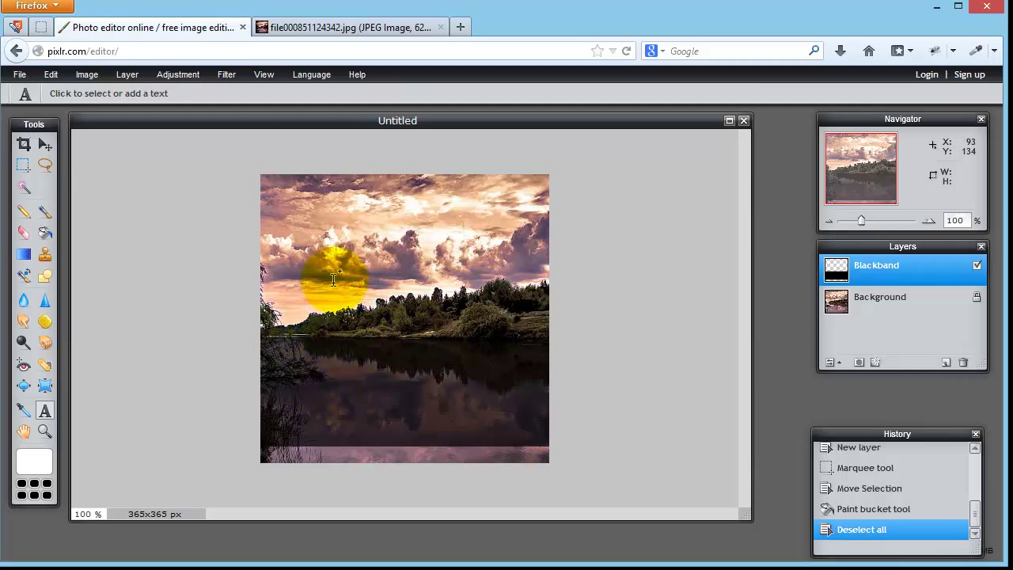
click(284, 340)
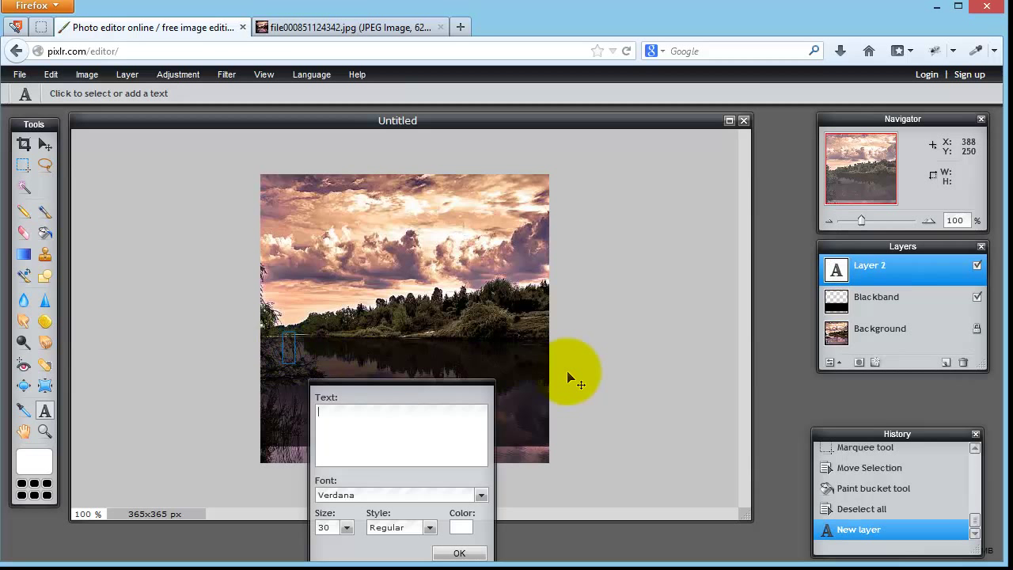
text(How)
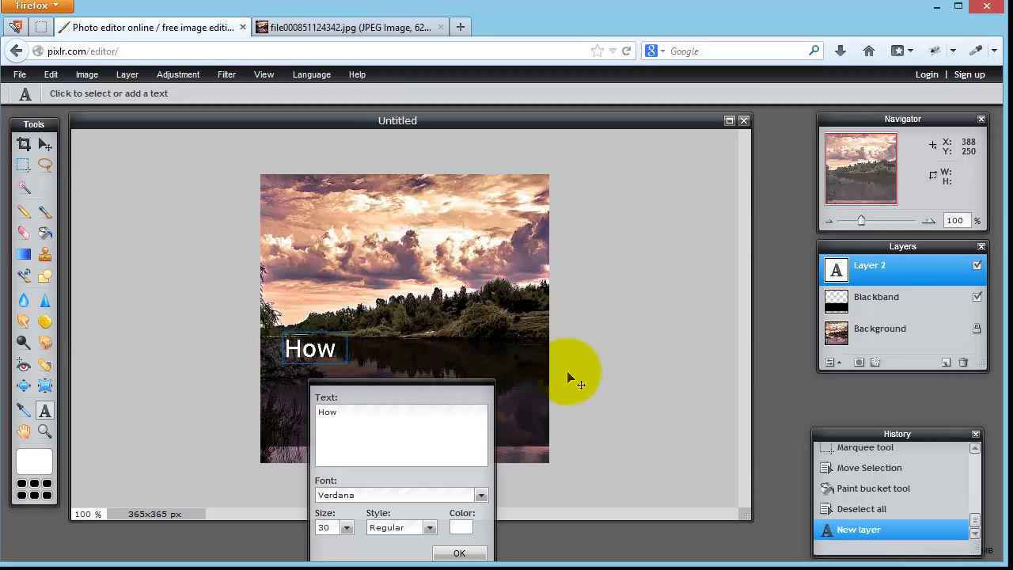
text( To Create)
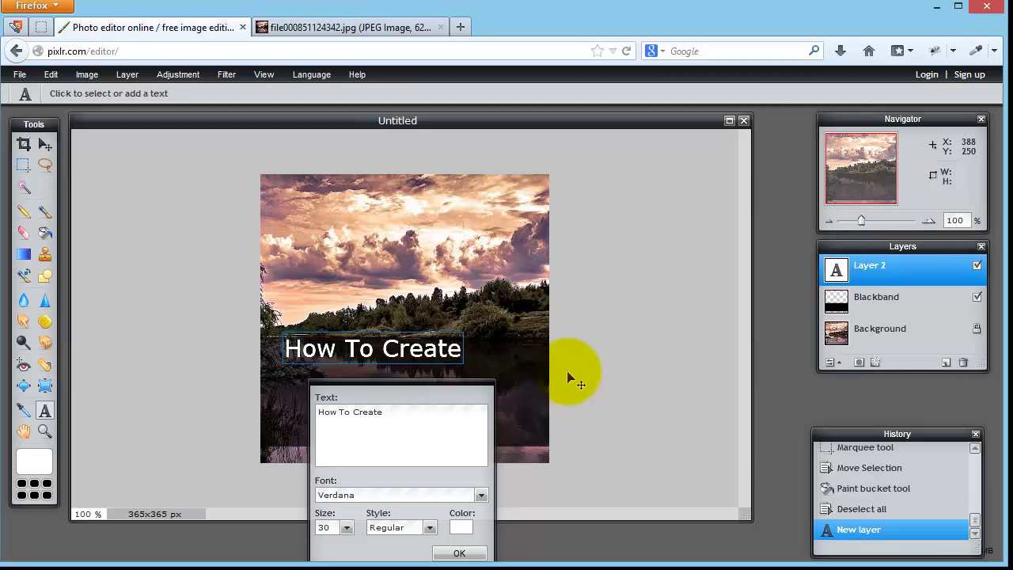
drag(455, 385, 624, 323)
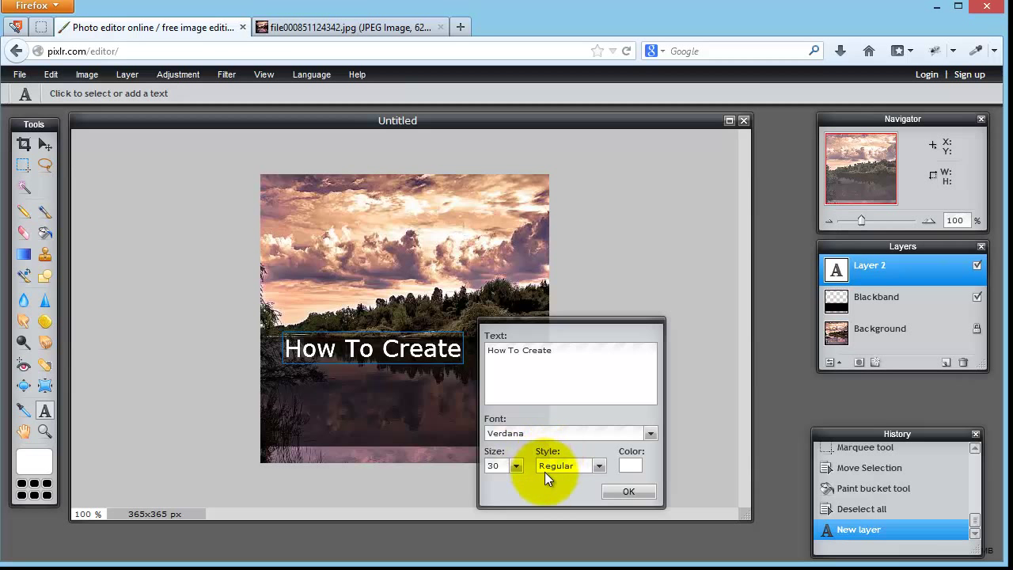
click(620, 492)
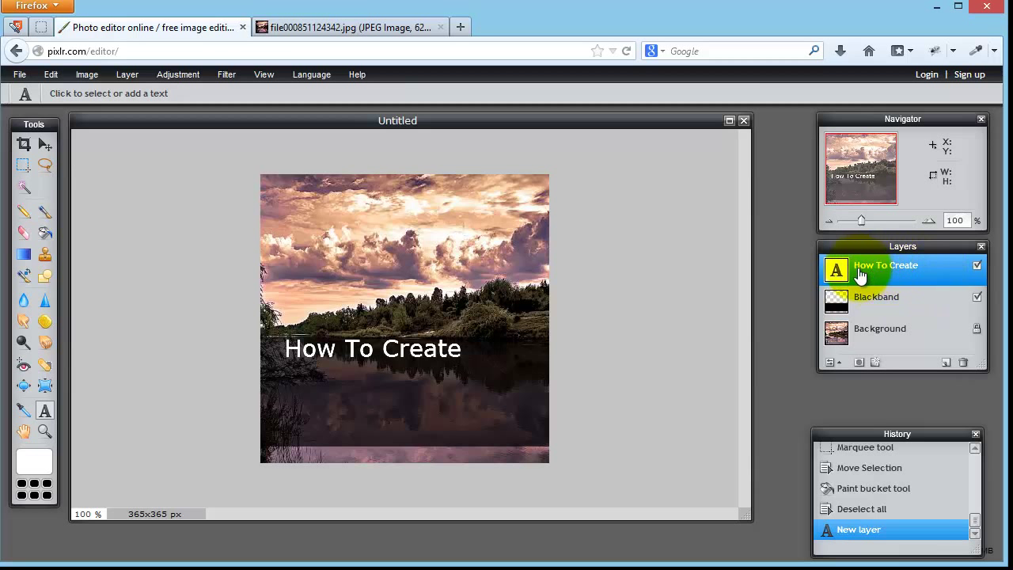
Step: Add a separate text line "Pinterest Graphics" directly below "How To Create"
click(293, 376)
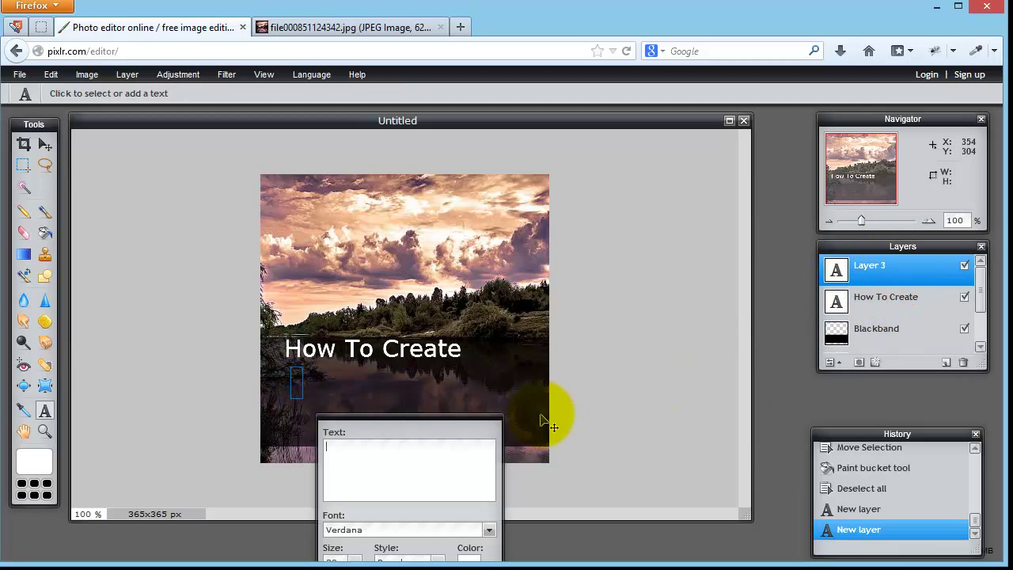
click(415, 436)
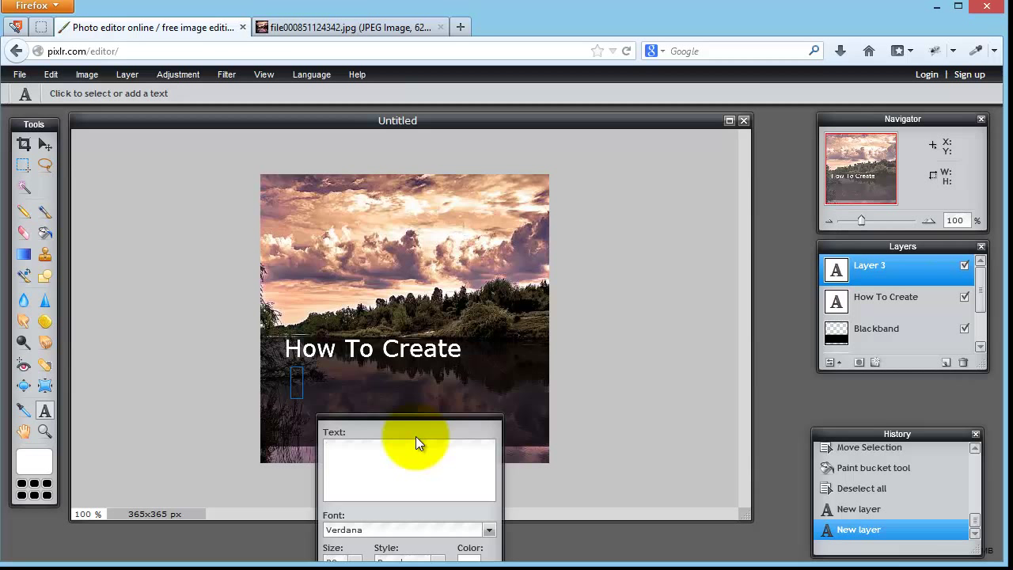
text(Pinterest Graphics)
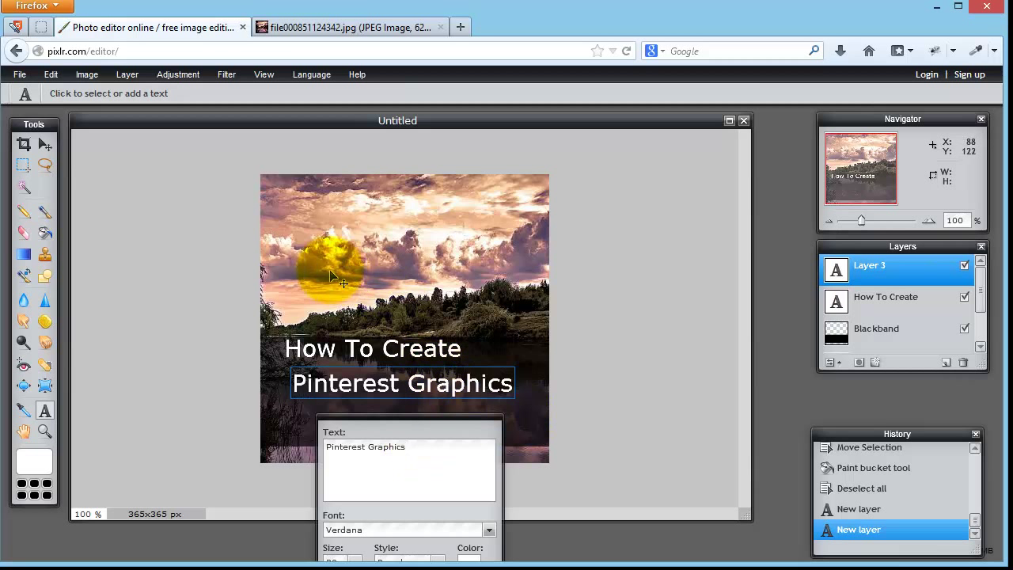
drag(409, 420, 588, 256)
click(659, 416)
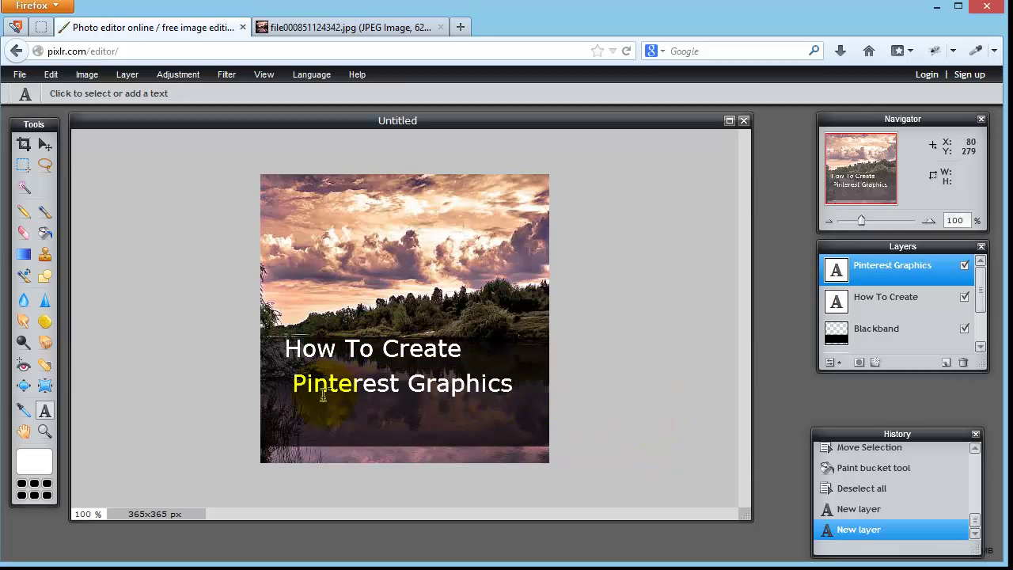
Step: Add a third text line "For Free" at size 30 just below "Pinterest Graphics"
click(301, 407)
text(For Free)
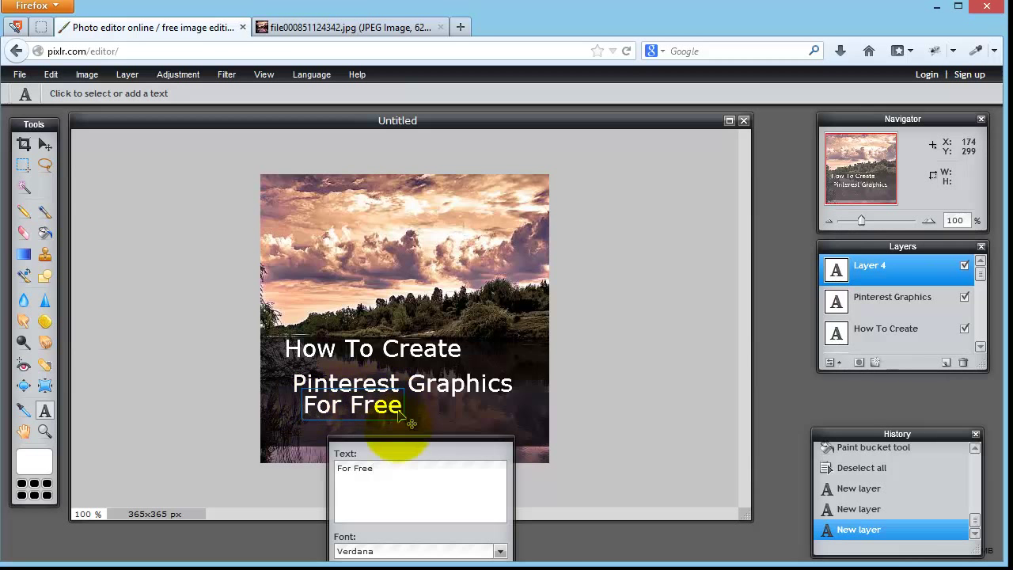
drag(398, 443, 590, 295)
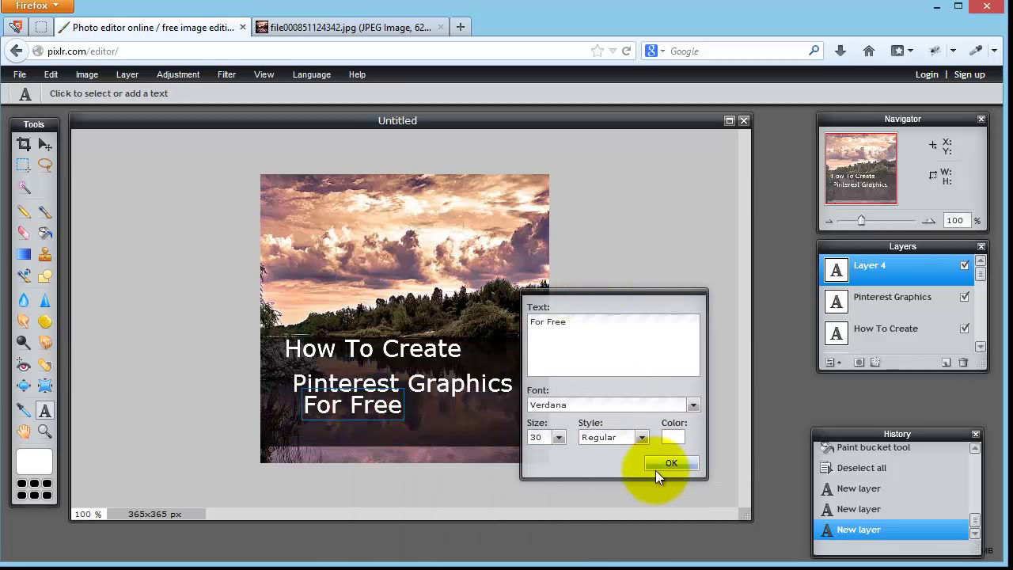
click(559, 437)
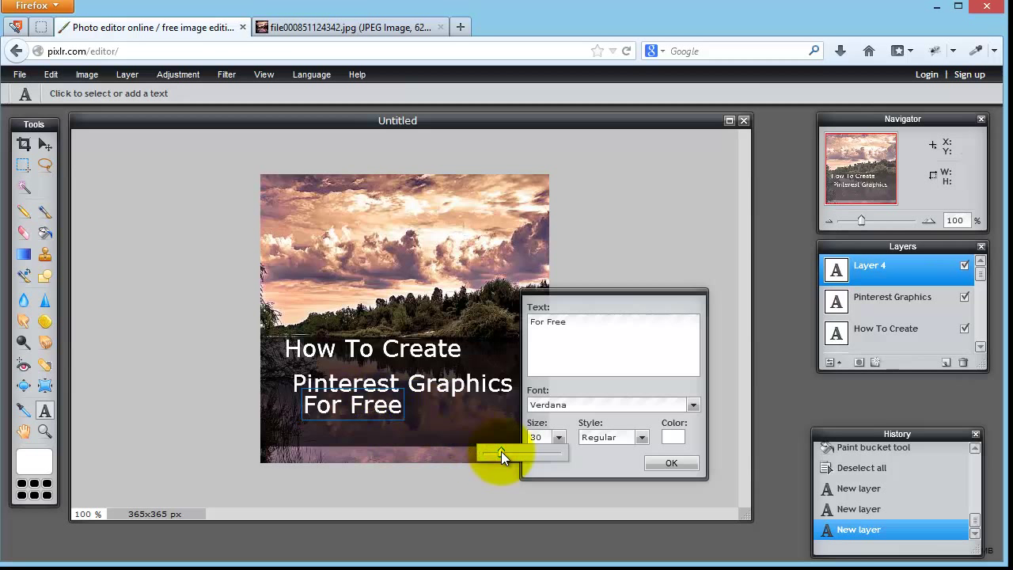
drag(501, 451, 503, 451)
double_click(536, 438)
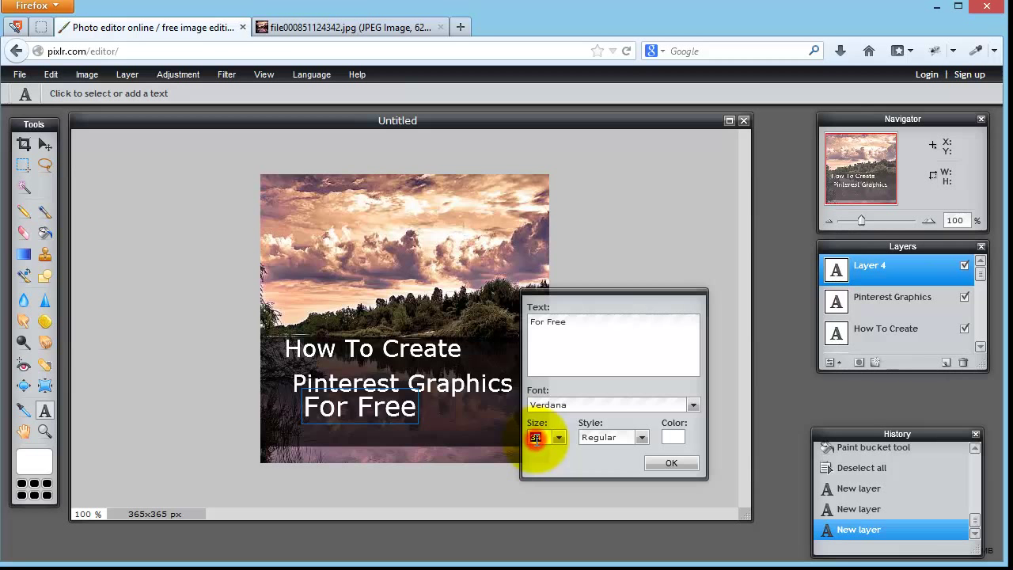
text(30)
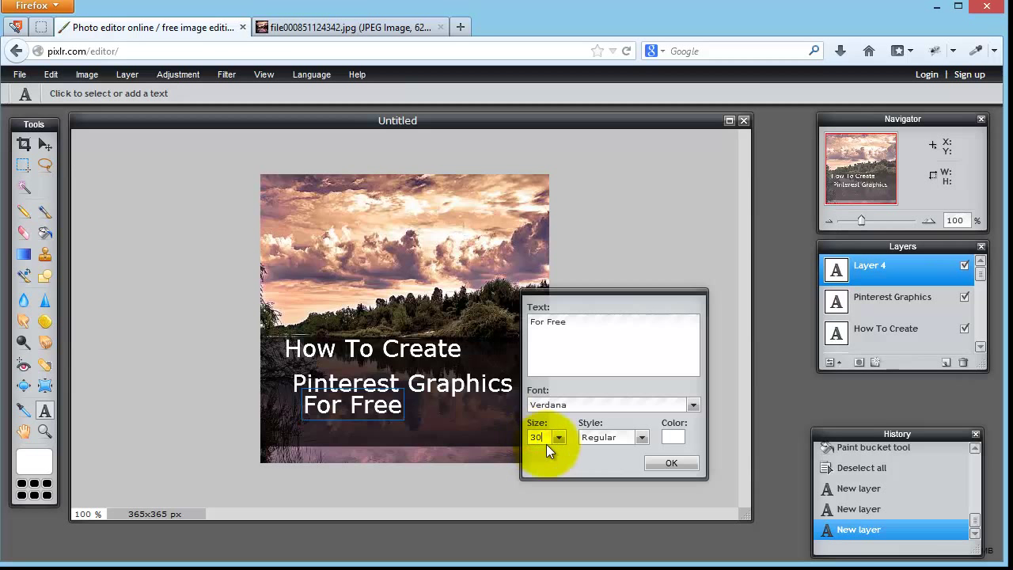
click(671, 464)
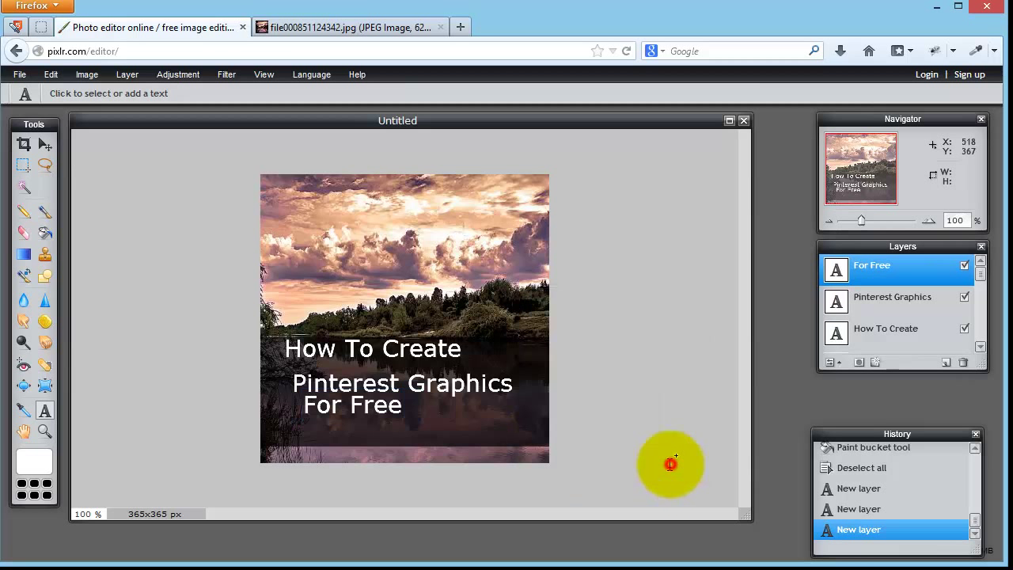
Step: Set the font size of the "Pinterest Graphics" text line to 25
click(887, 298)
click(358, 383)
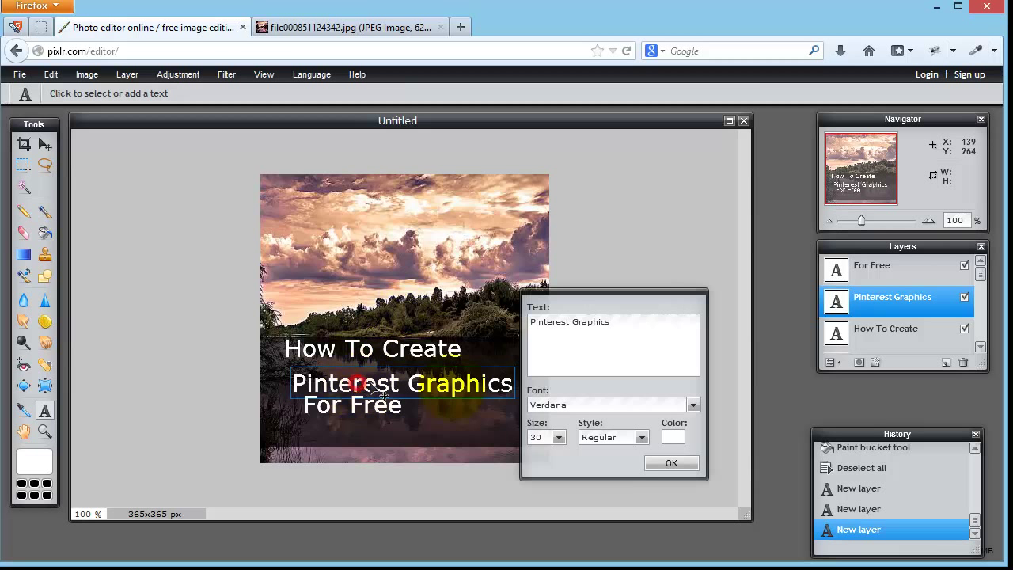
double_click(539, 437)
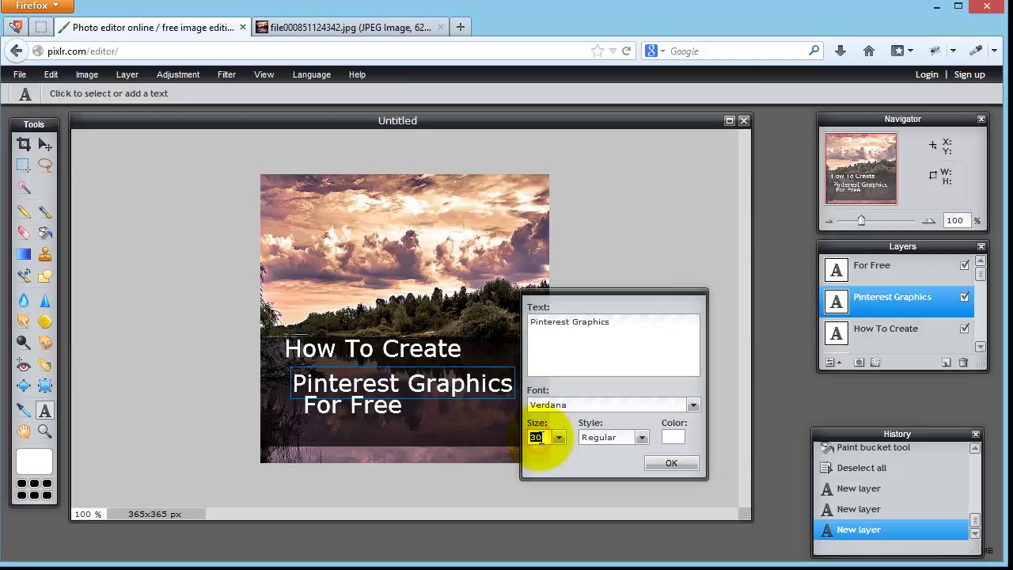
text(25)
click(669, 463)
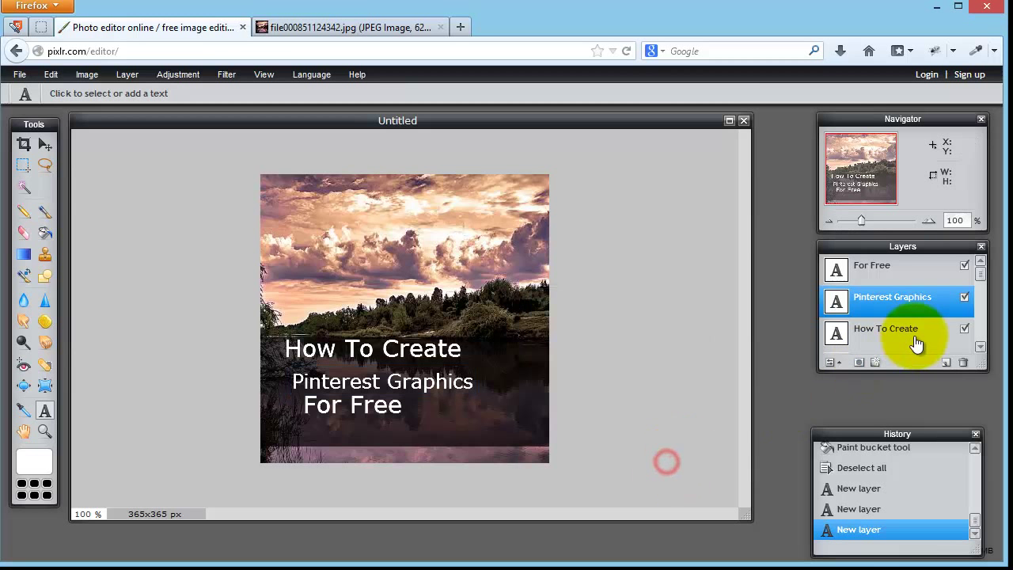
Step: Set the font size of the "How To Create" text line to 25
click(891, 314)
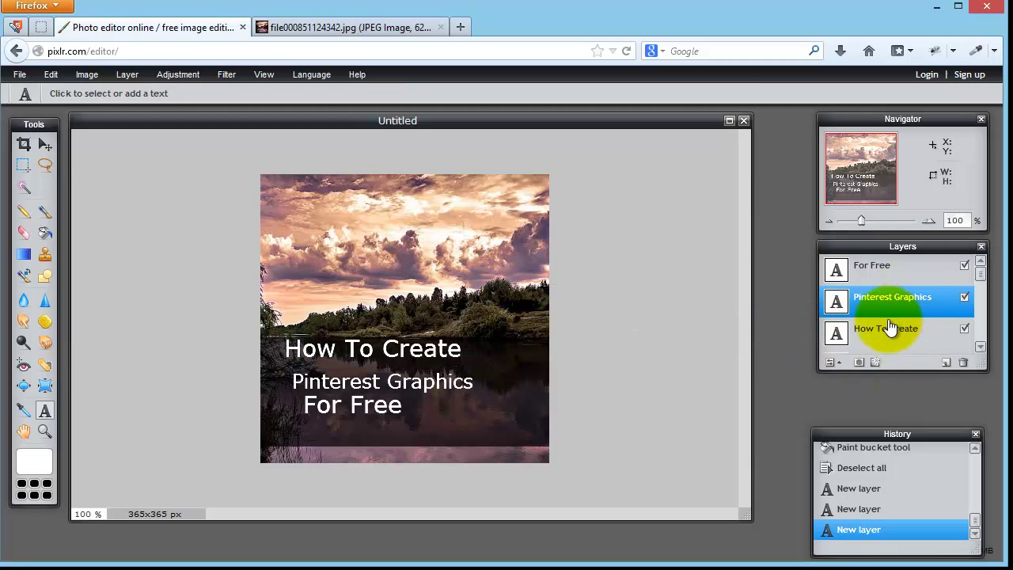
click(886, 328)
click(449, 346)
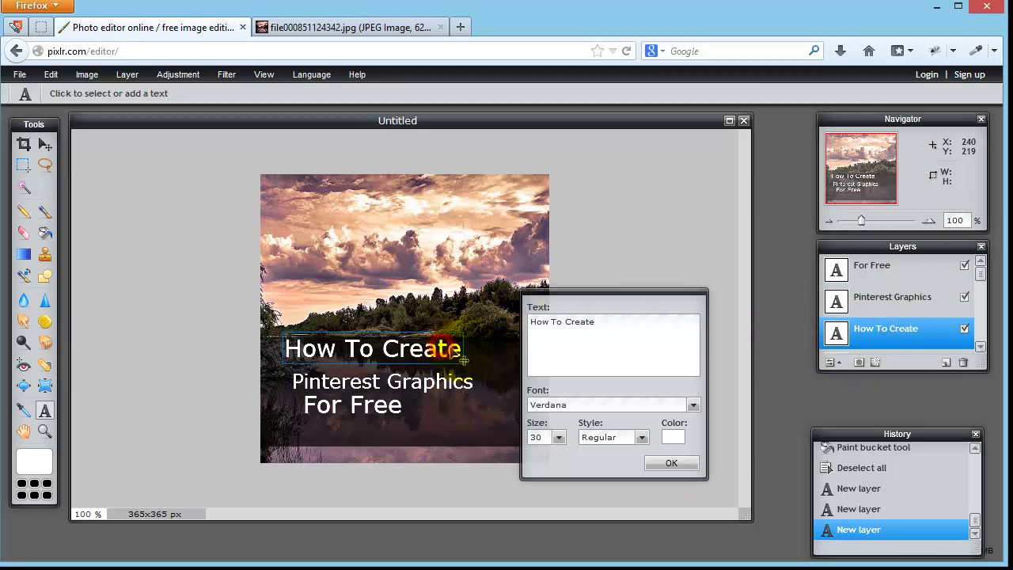
double_click(537, 437)
text(25)
click(671, 463)
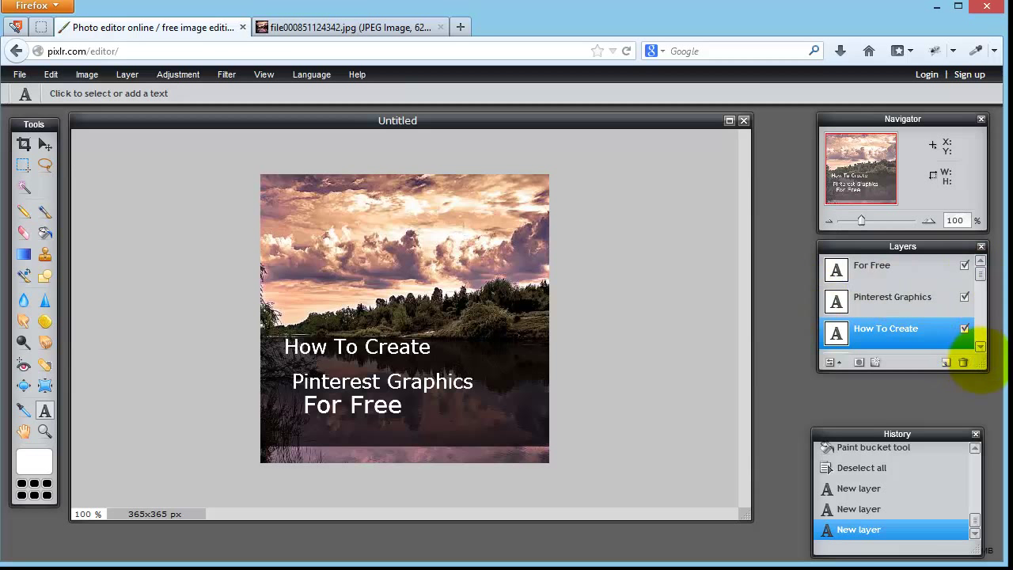
Step: Move the "How To Create", "Pinterest Graphics" and "For Free" text lines so they are stacked and centred on the dark band
drag(982, 362, 981, 411)
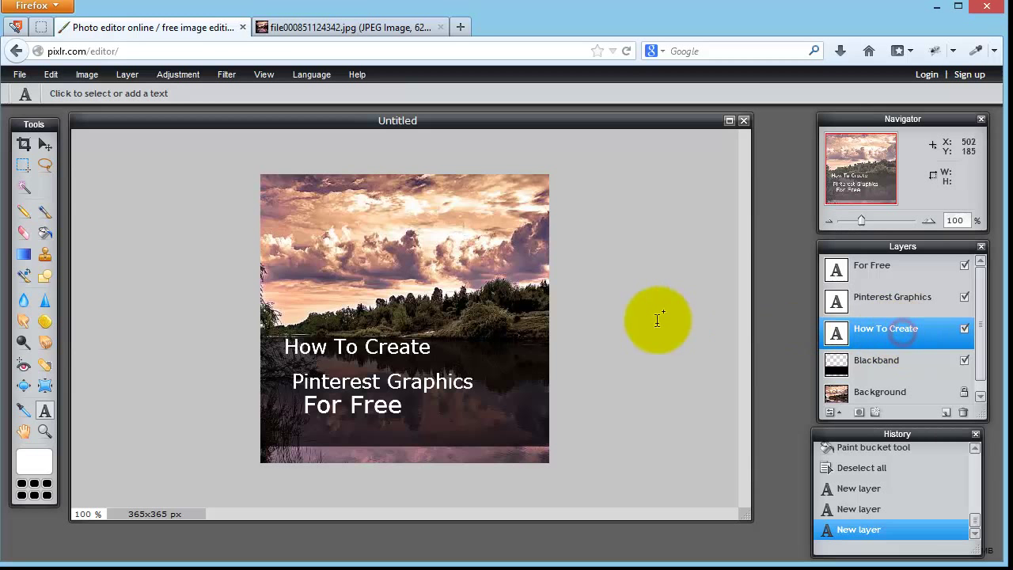
click(45, 145)
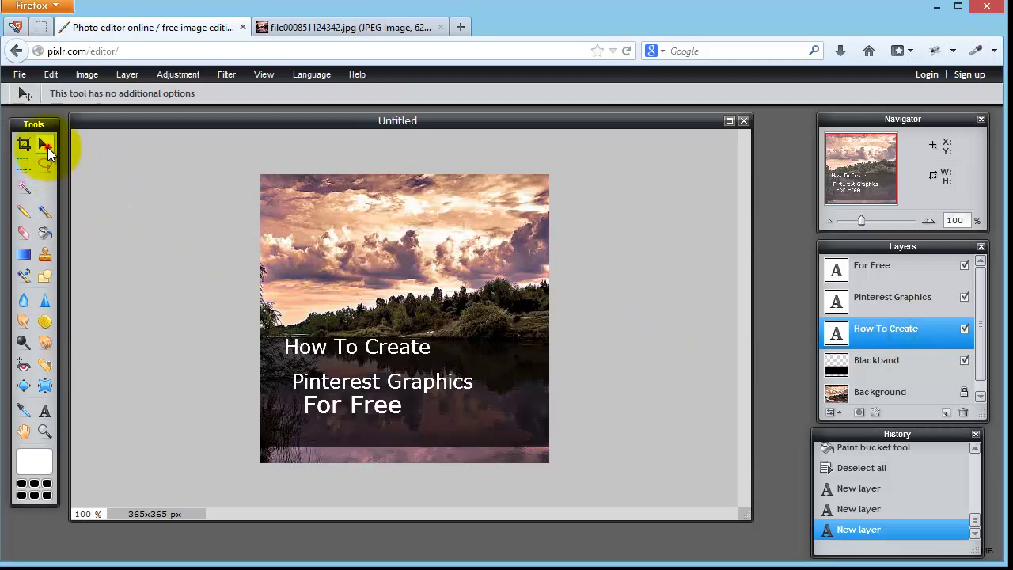
drag(376, 353, 441, 384)
click(868, 311)
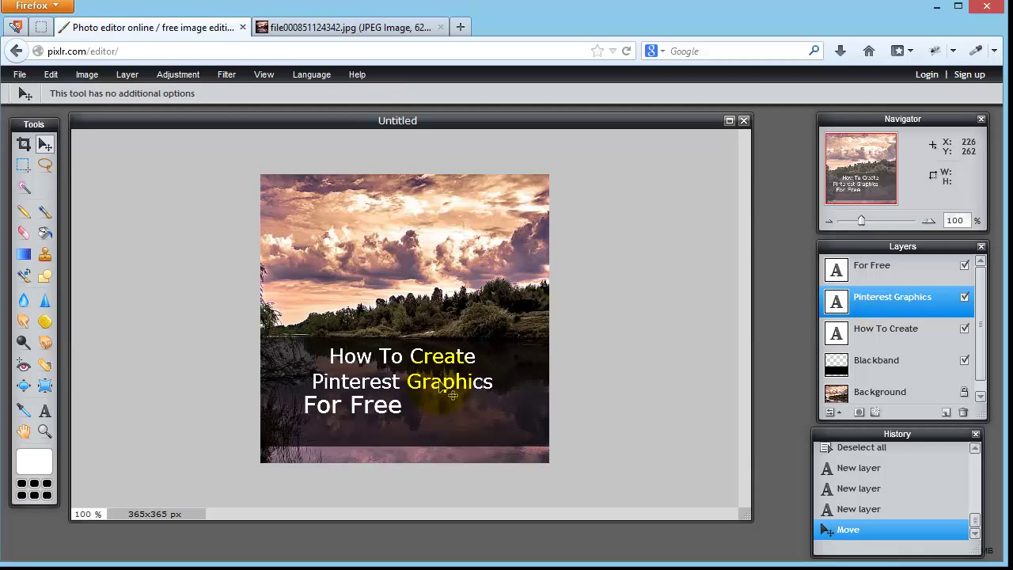
click(841, 269)
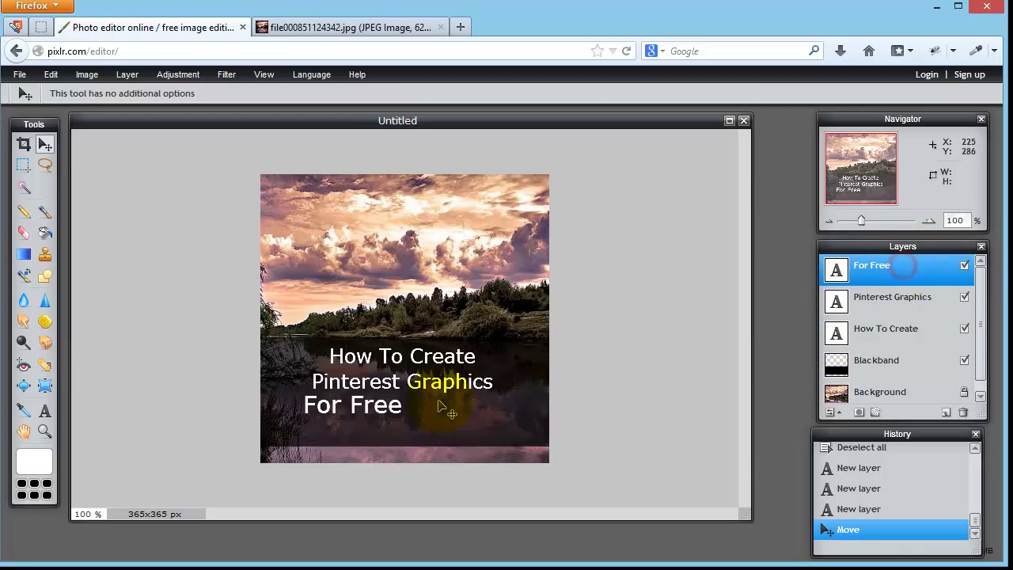
drag(378, 413, 422, 417)
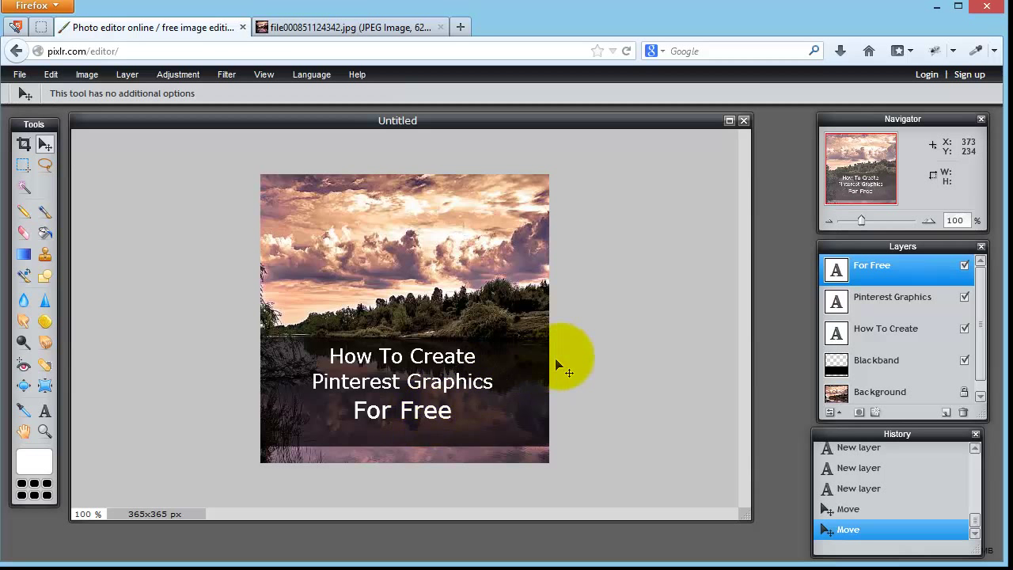
Step: Nudge "Pinterest Graphics" and "How To Create" slightly down to even out the spacing between the three title lines
click(863, 294)
drag(420, 382, 435, 391)
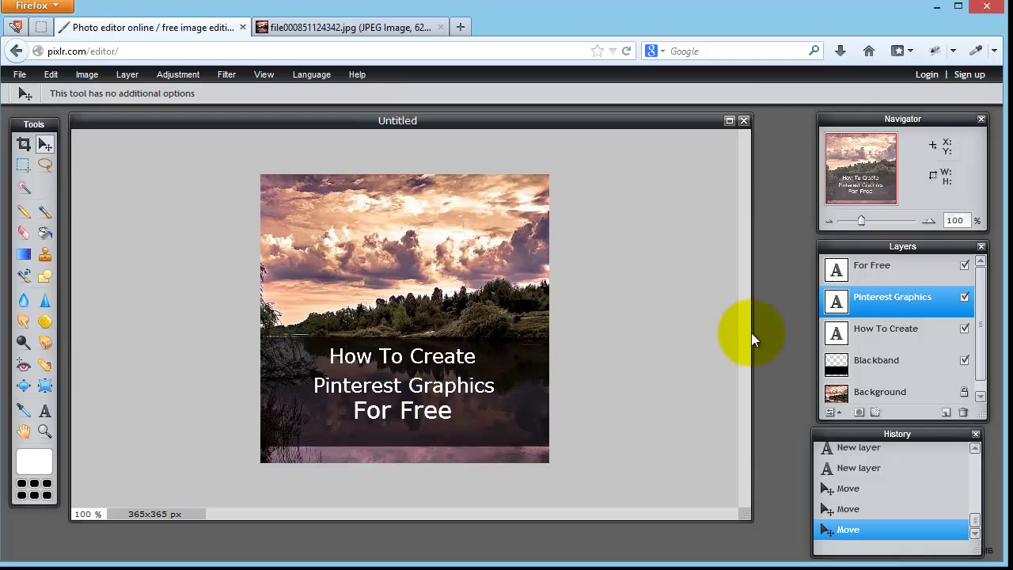
click(860, 328)
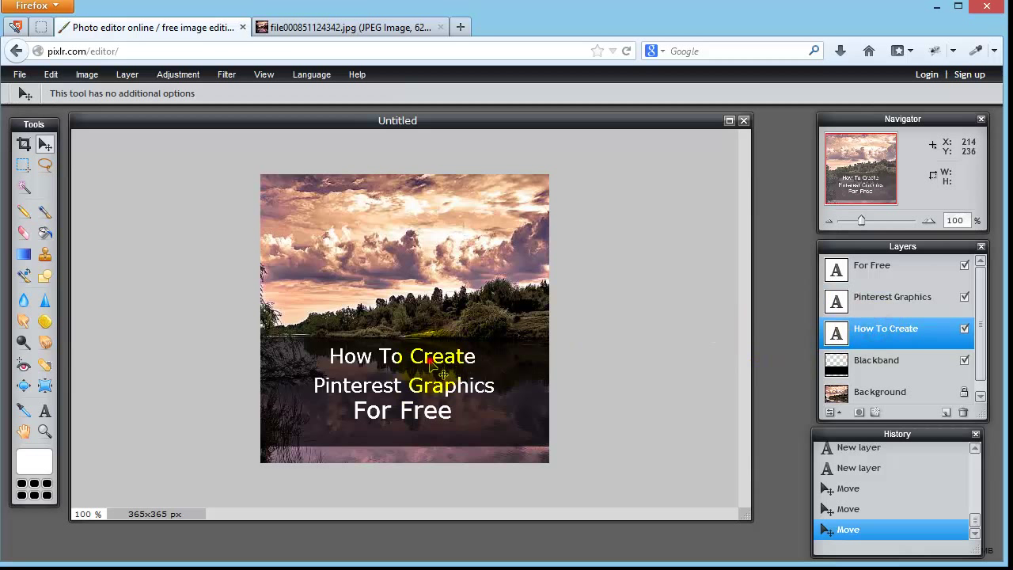
drag(430, 361, 433, 368)
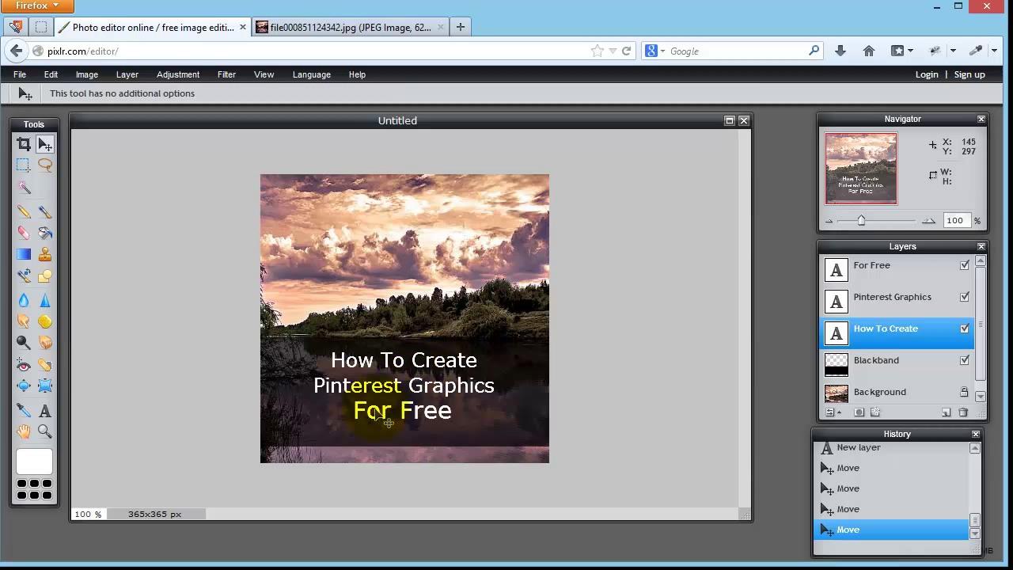
Step: Add a new text line "TechBasedMarketing.com" just below "For Free" near the lower edge of the dark band
click(901, 280)
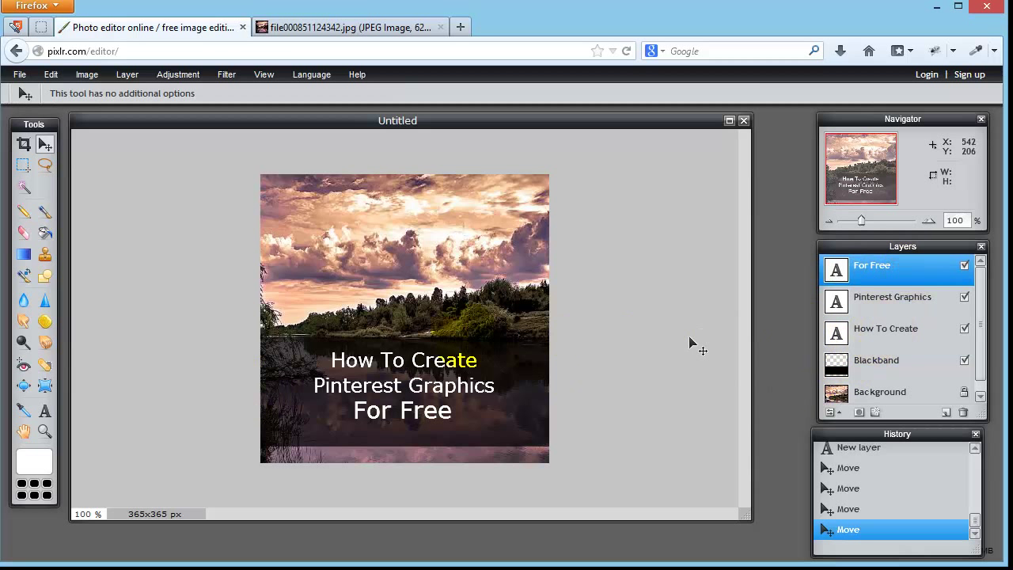
click(44, 411)
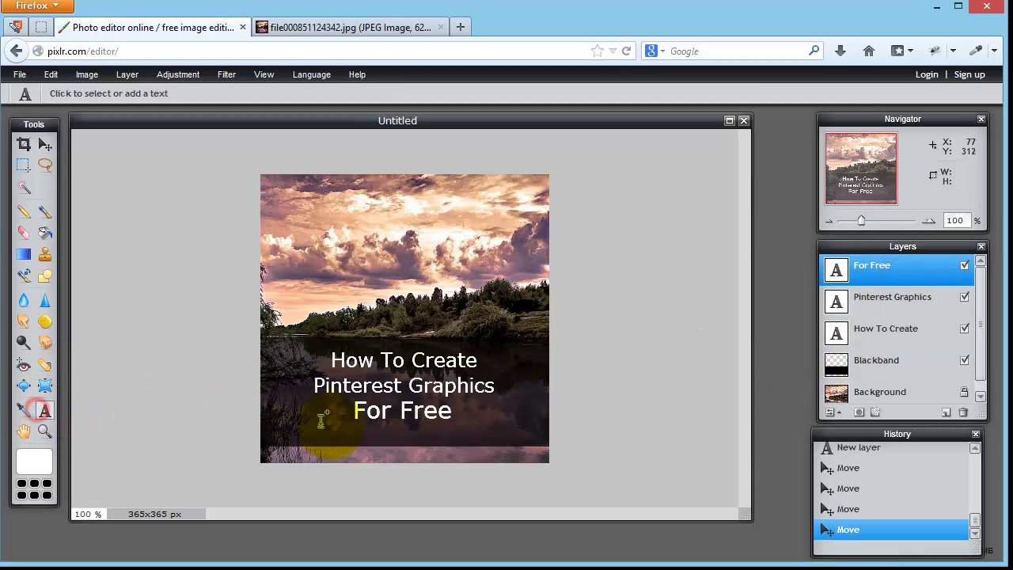
click(321, 431)
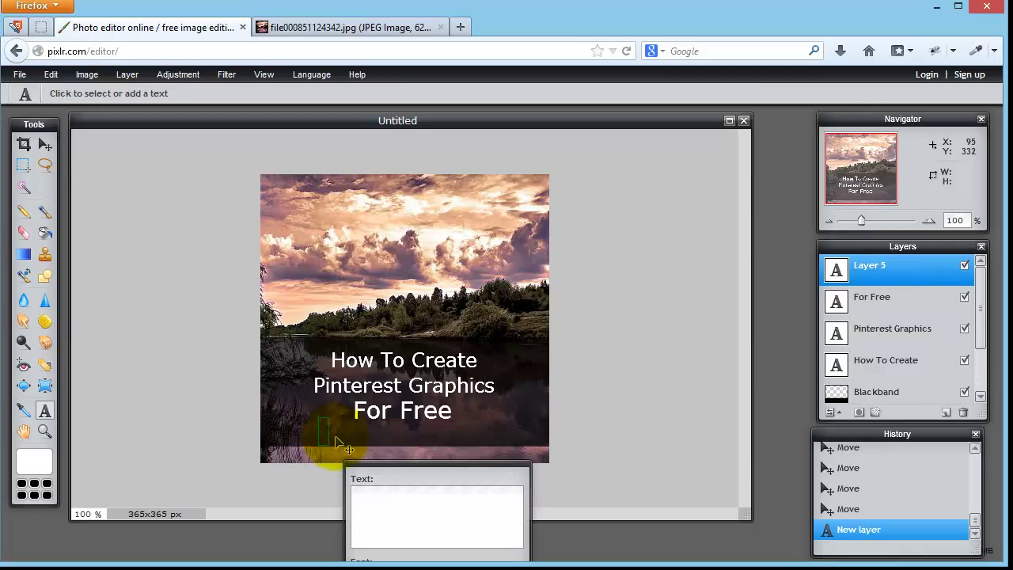
text(TechBasedMarketing)
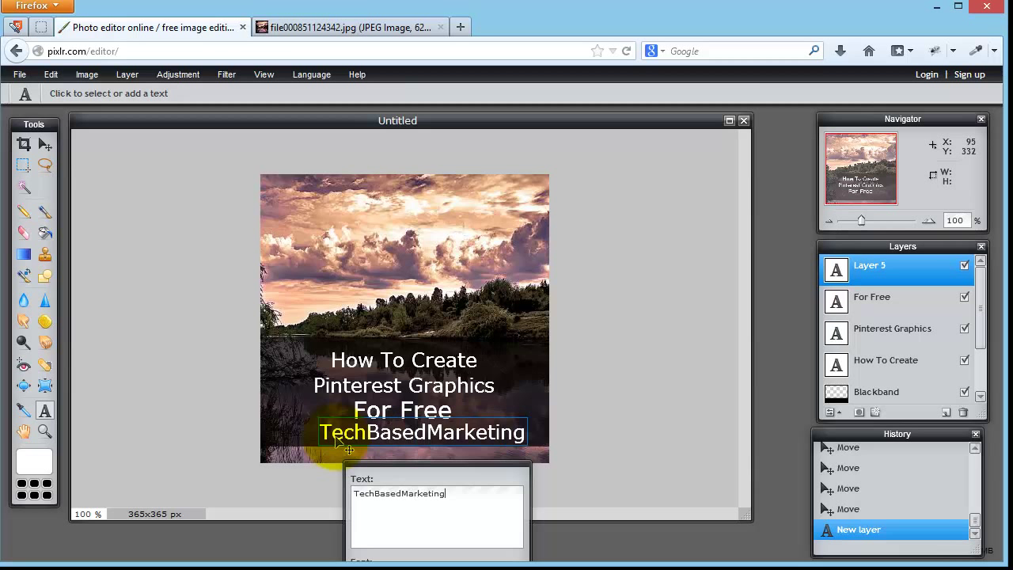
text(.com)
drag(377, 465, 502, 266)
Step: Try the AR BLANCA font at size 15 on the "TechBasedMarketing.com" text
click(507, 414)
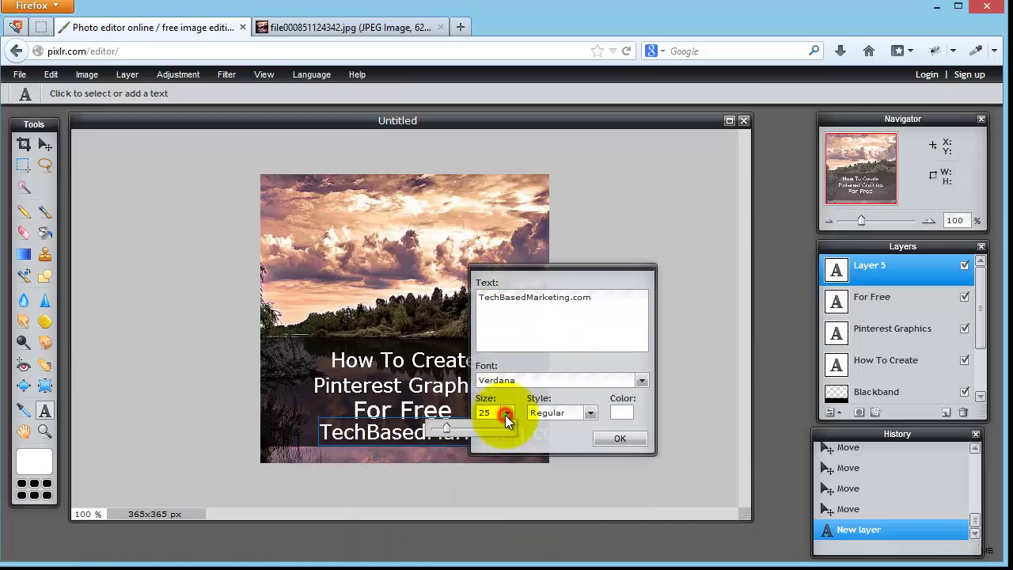
drag(446, 426, 440, 425)
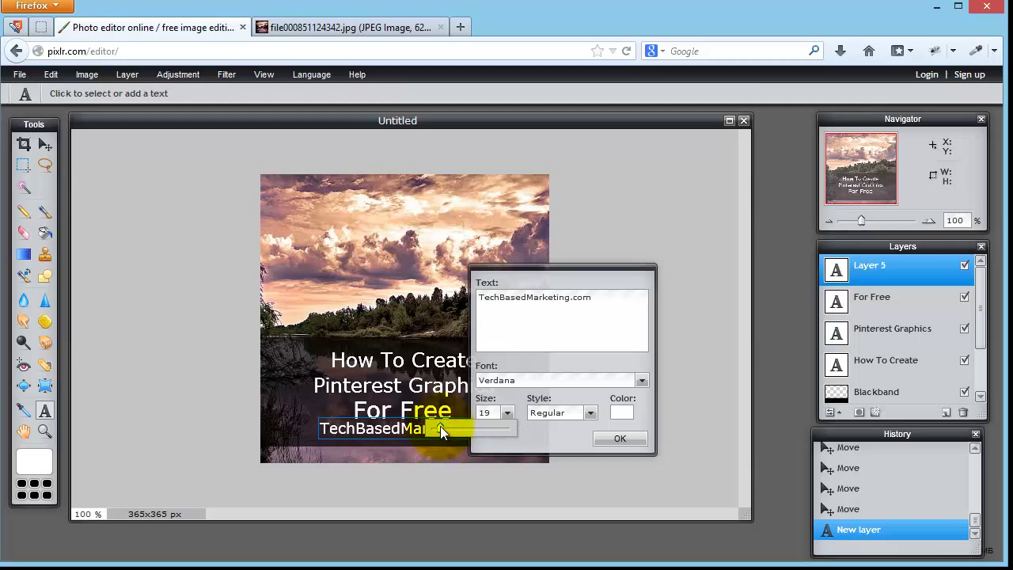
click(513, 380)
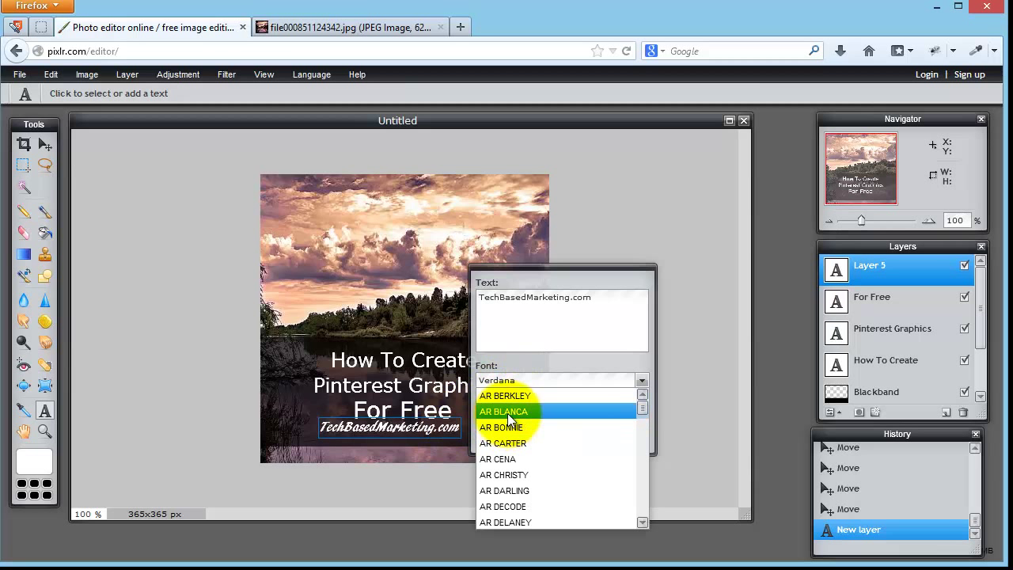
click(507, 412)
drag(437, 426, 435, 425)
click(484, 412)
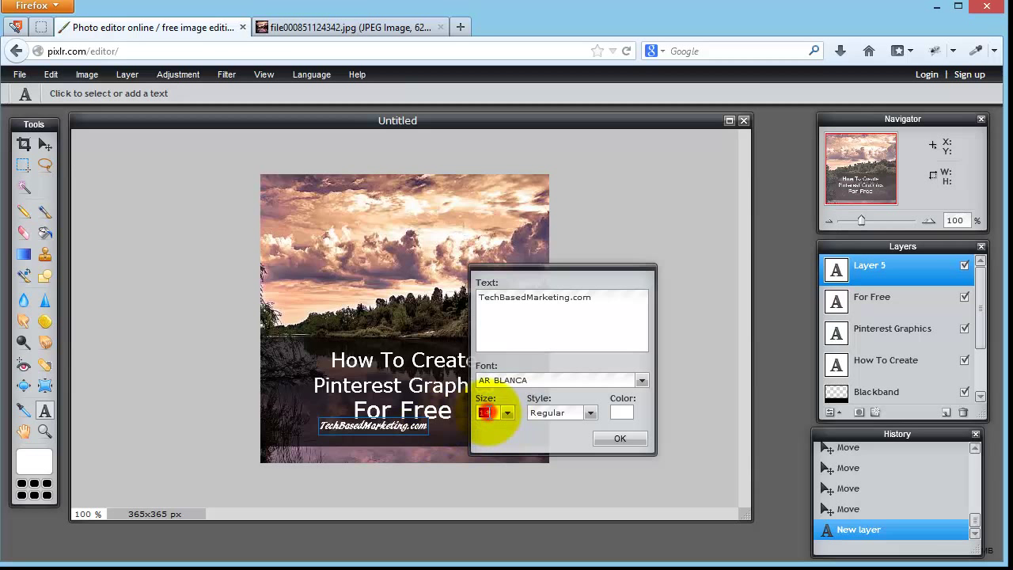
text(15)
click(491, 412)
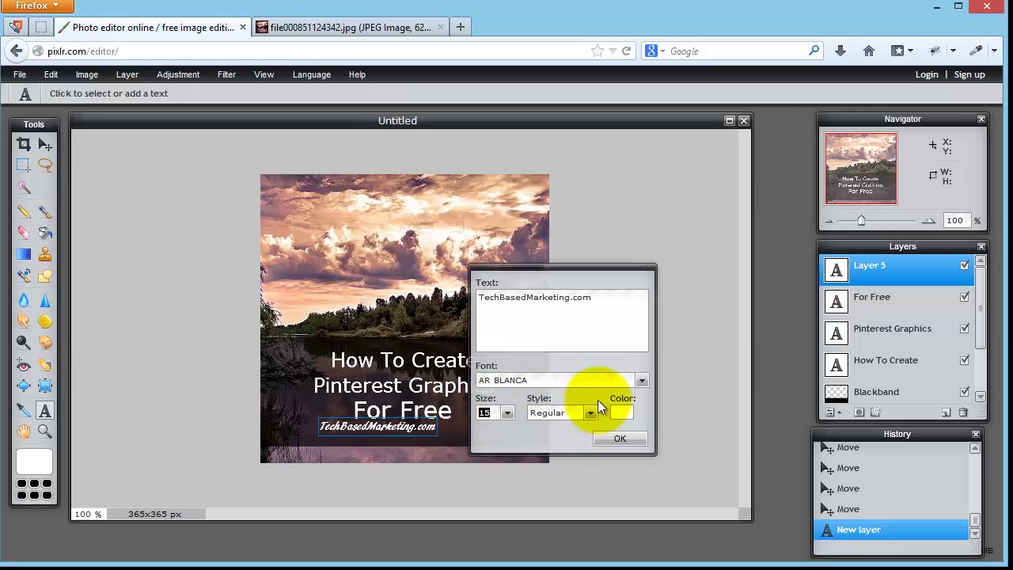
Step: Set the "TechBasedMarketing.com" text to the AR CENA font at size 14 and apply it
click(637, 376)
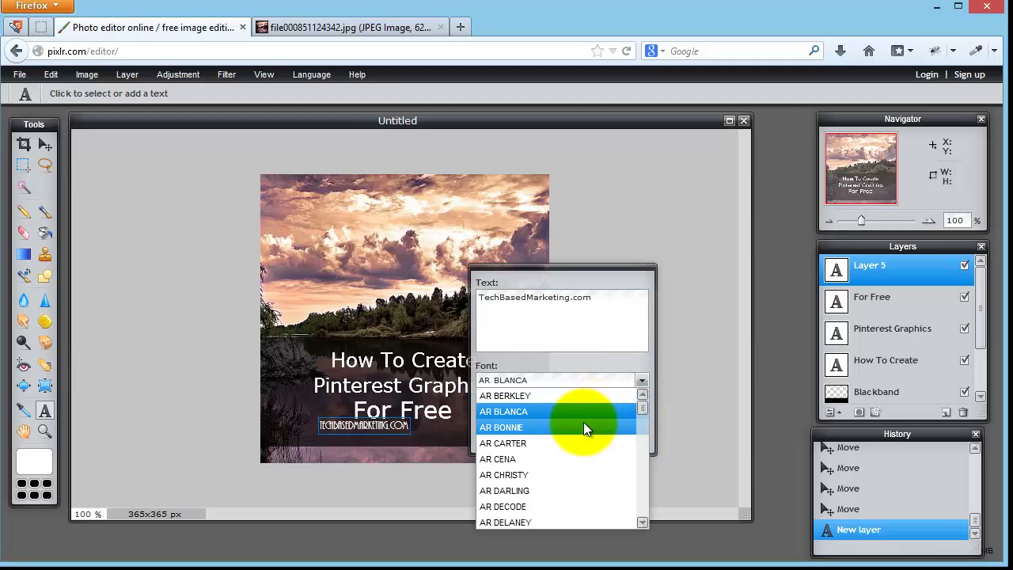
click(564, 457)
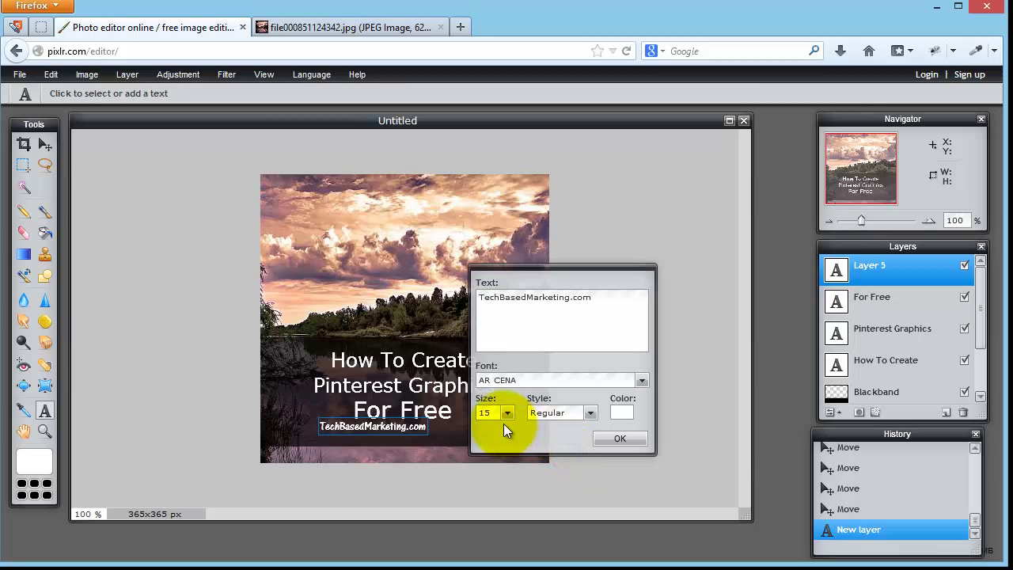
click(484, 412)
text(12)
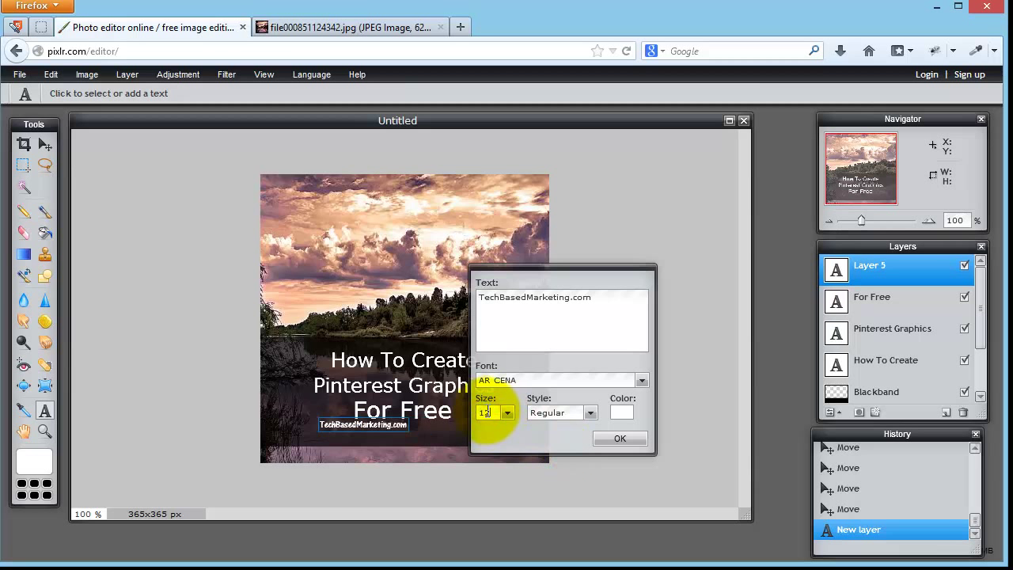
key(BackSpace)
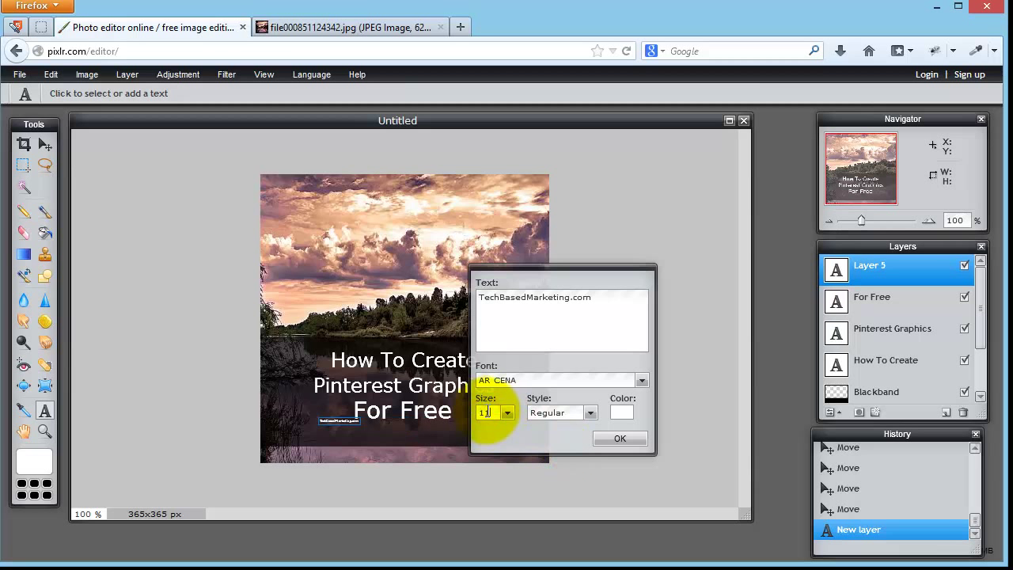
text(14)
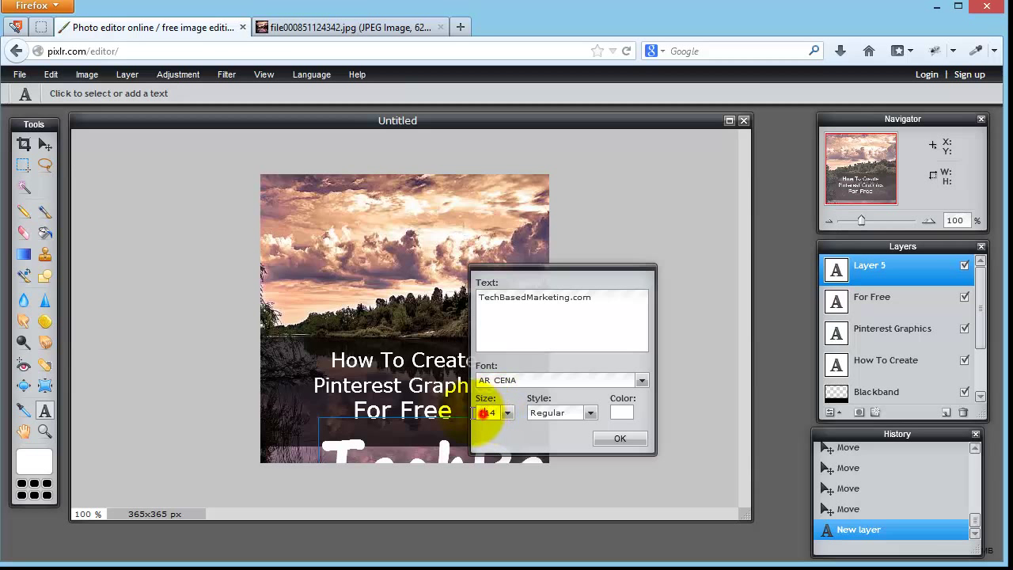
key(BackSpace)
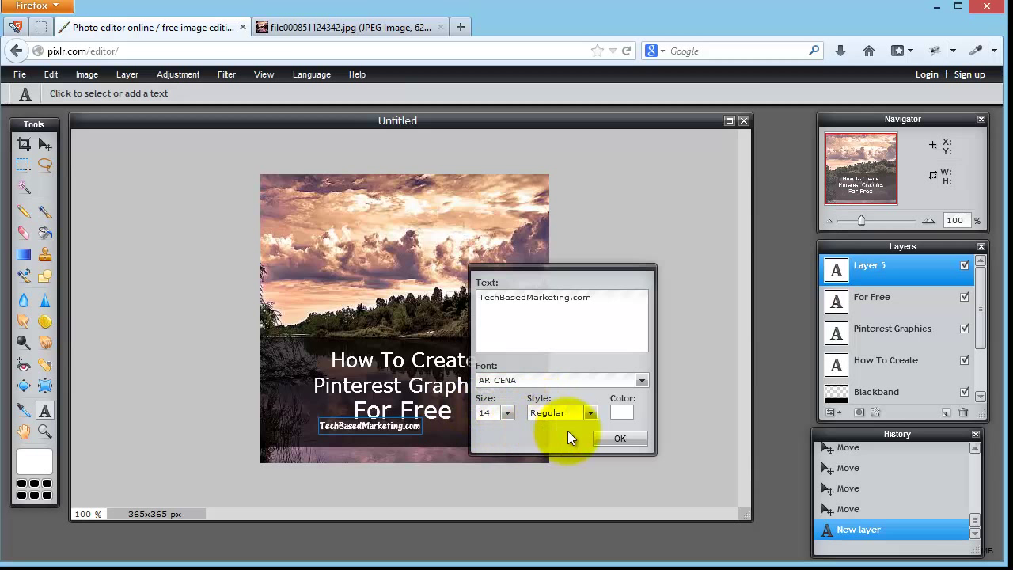
click(619, 437)
Step: Move "TechBasedMarketing.com" into the dark band's lower-right corner and lower its layer opacity to 68
click(44, 144)
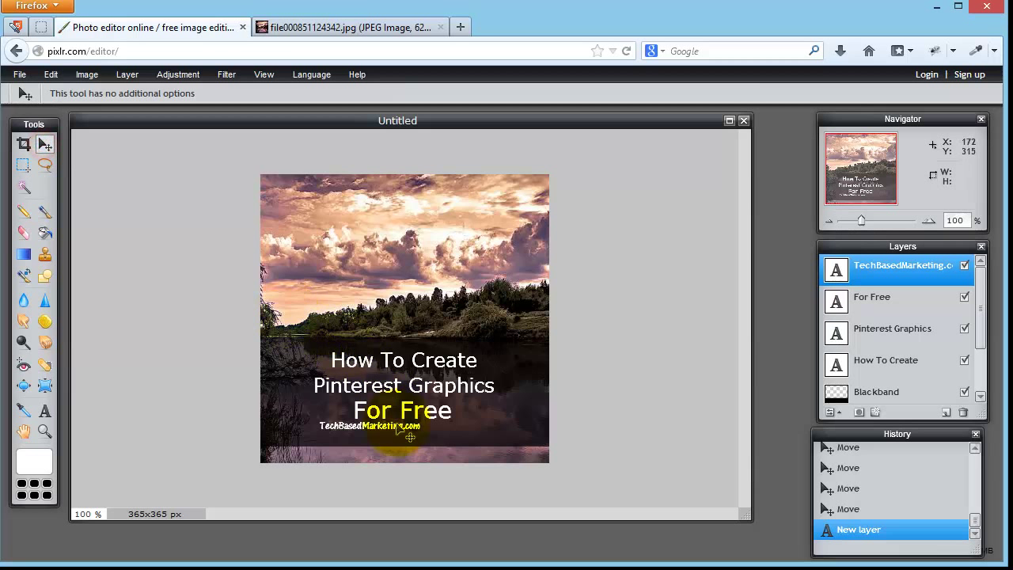
drag(402, 439, 524, 447)
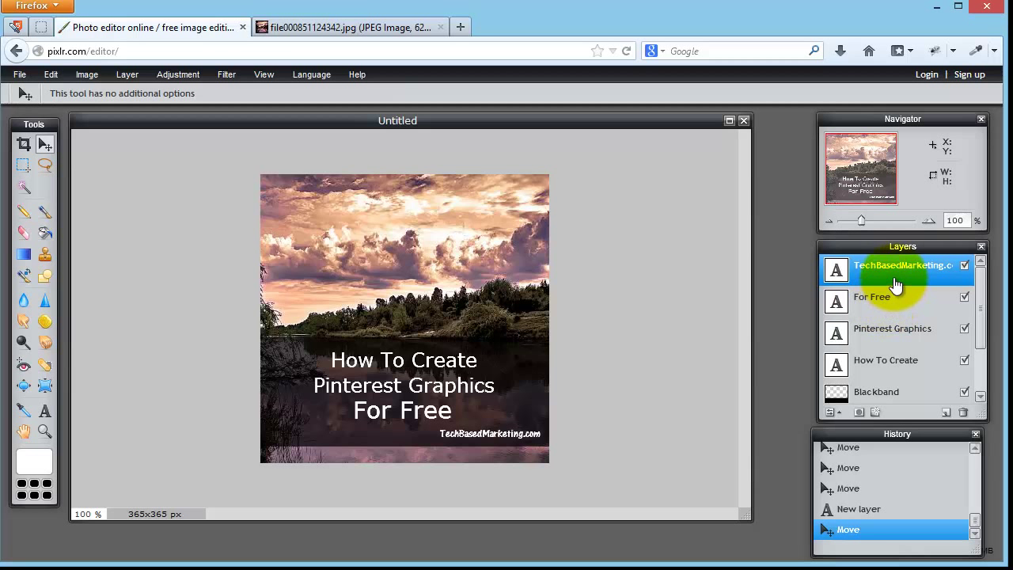
click(832, 411)
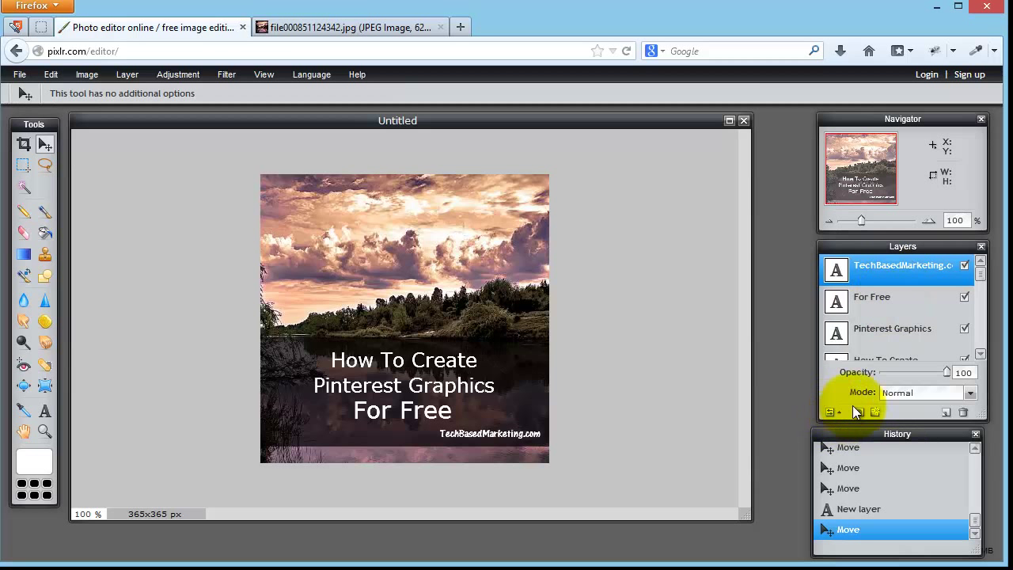
drag(947, 373, 925, 371)
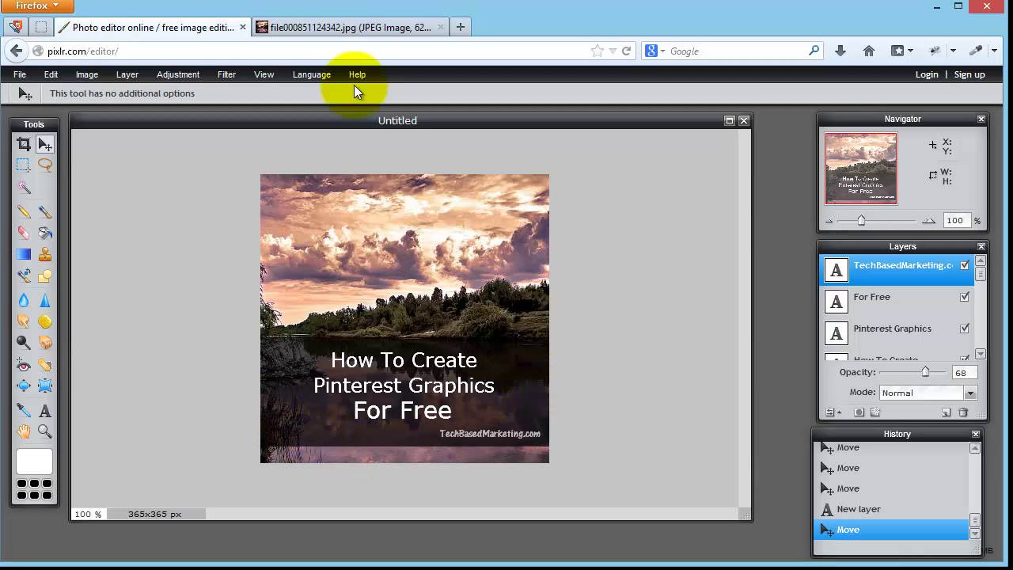
Step: Look up the photographer's username in the source photo's address and add an "Image by" text crediting it at morguefile below the dark band
click(45, 412)
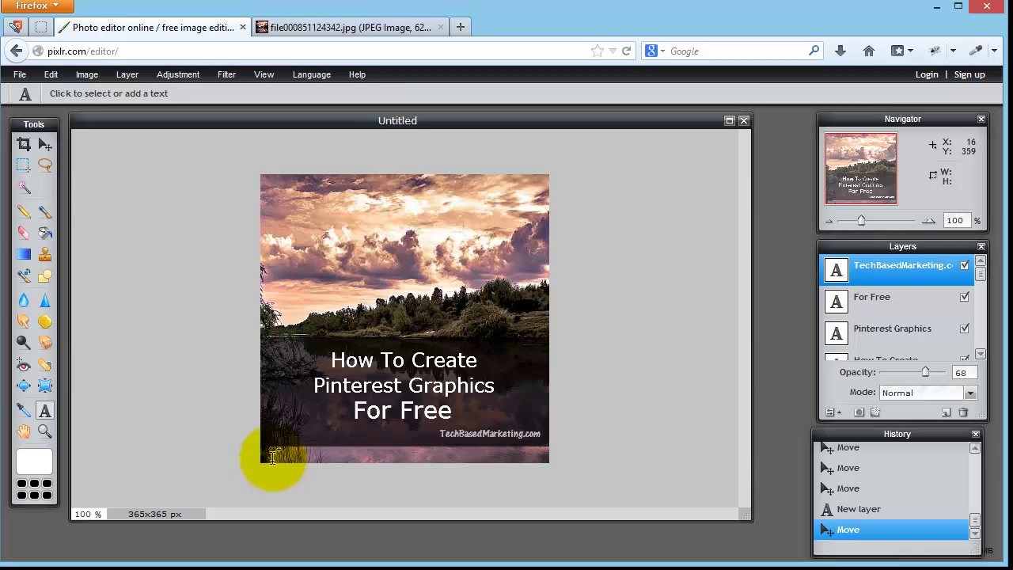
click(341, 28)
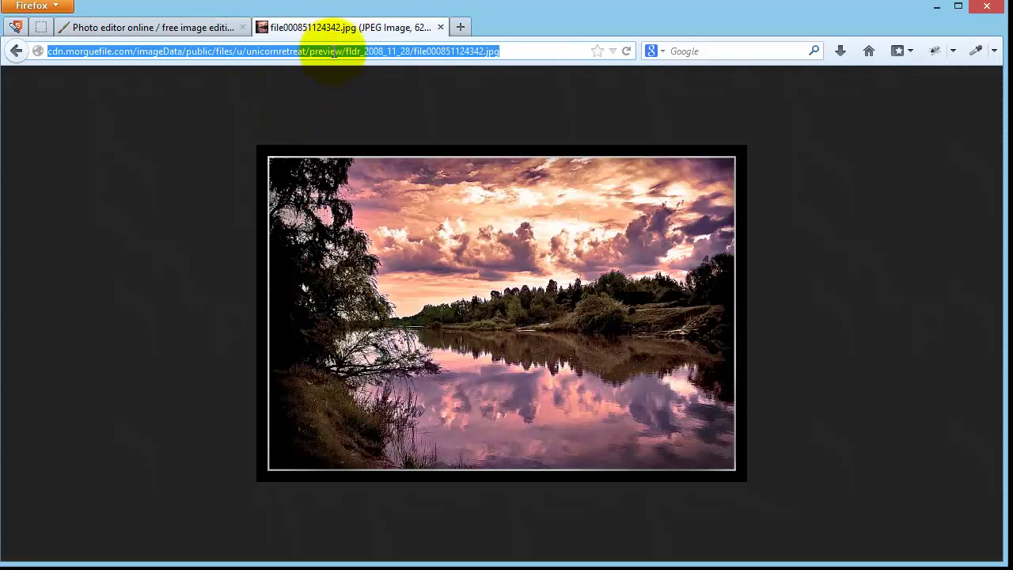
click(269, 50)
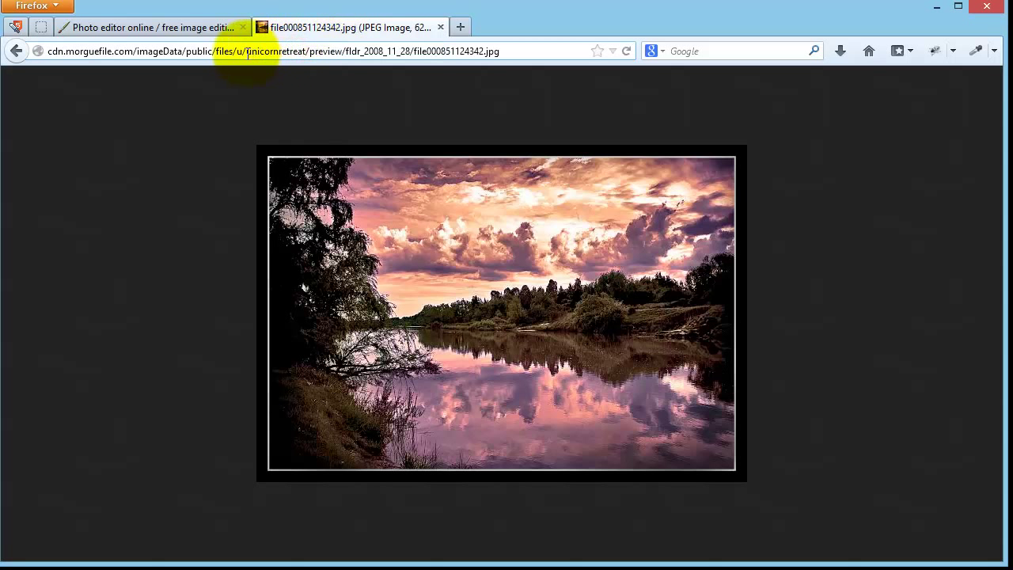
drag(248, 53, 308, 51)
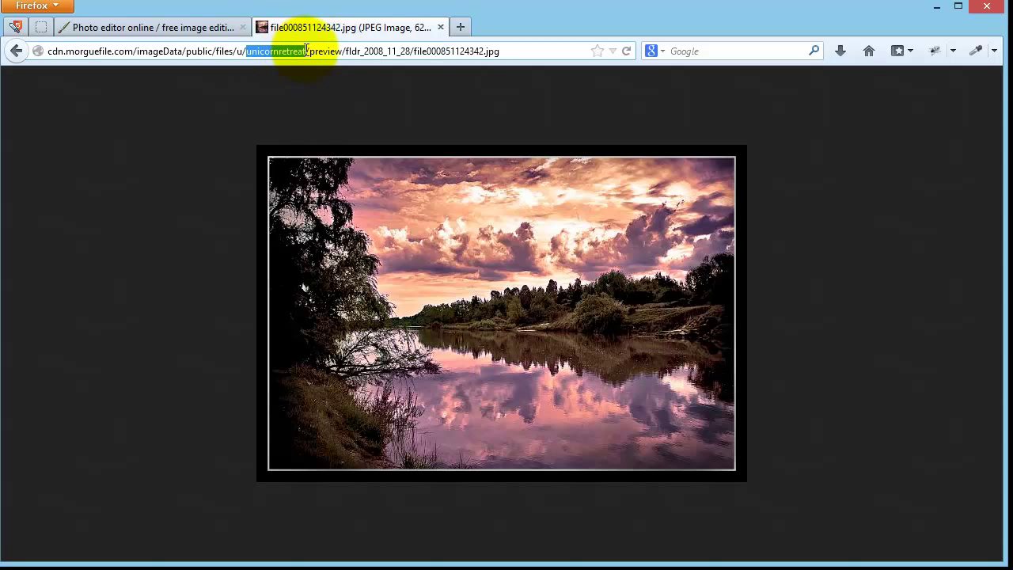
click(201, 30)
click(299, 450)
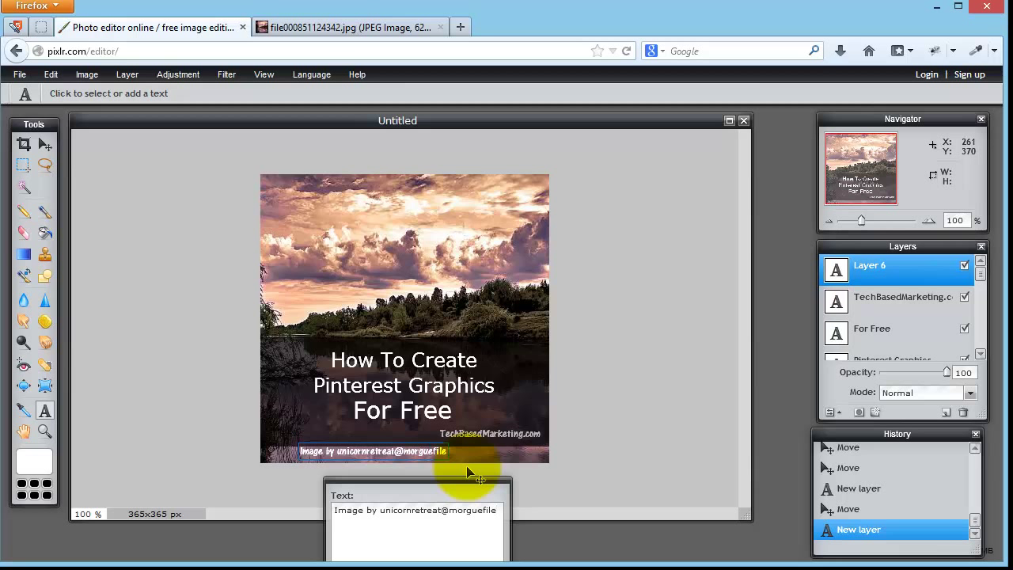
Step: Set the image credit text's font to Arial Greek
drag(466, 480, 624, 271)
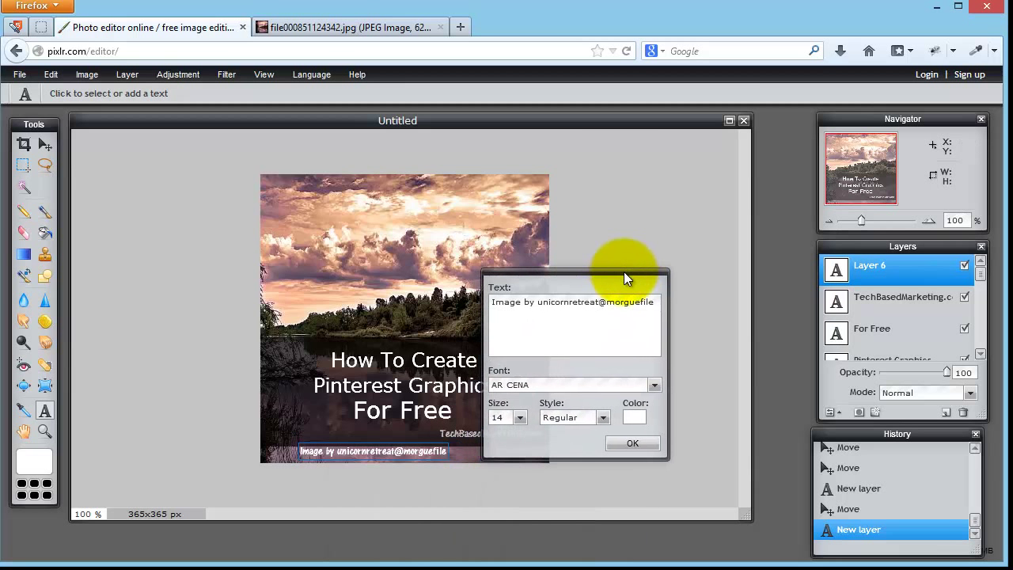
click(541, 387)
scroll(546, 471, down, 9)
scroll(547, 471, up, 4)
scroll(547, 470, up, 5)
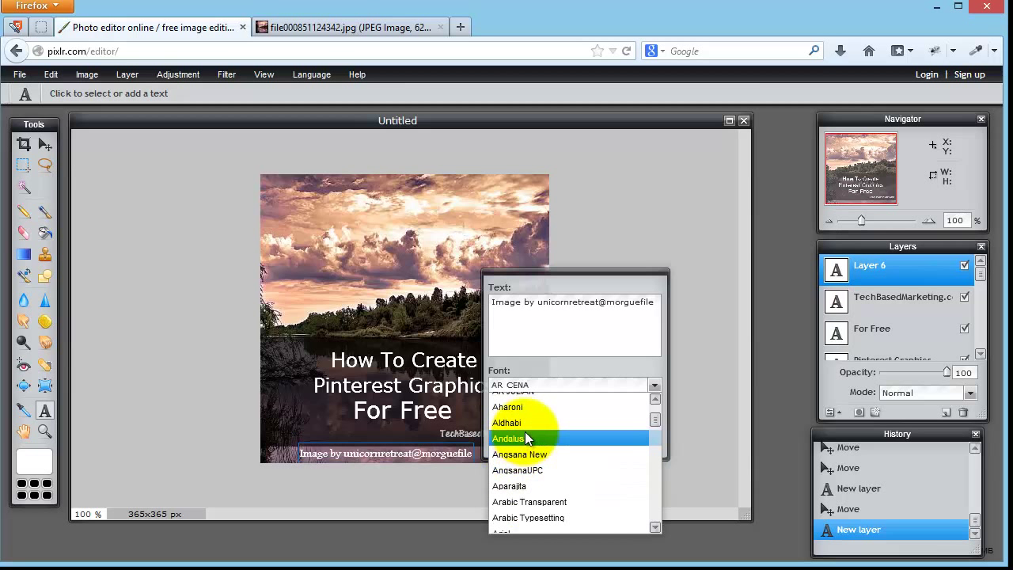
scroll(515, 457, down, 3)
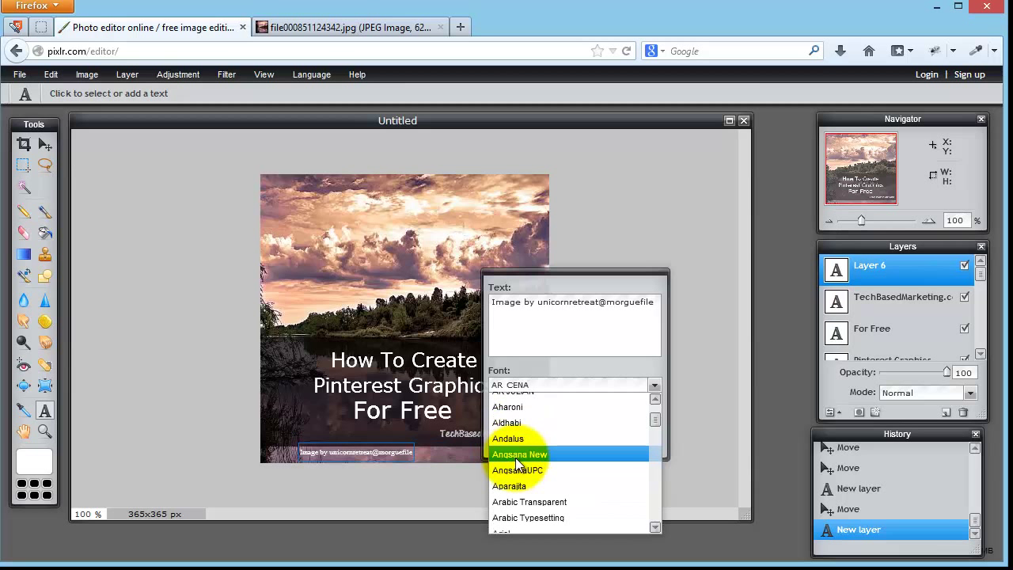
scroll(515, 451, down, 2)
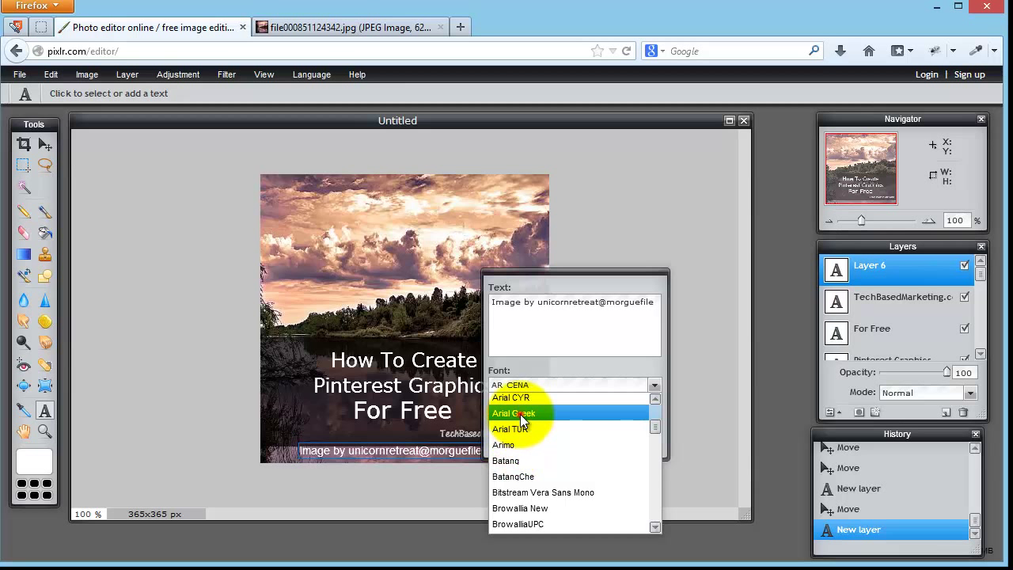
click(520, 414)
click(520, 418)
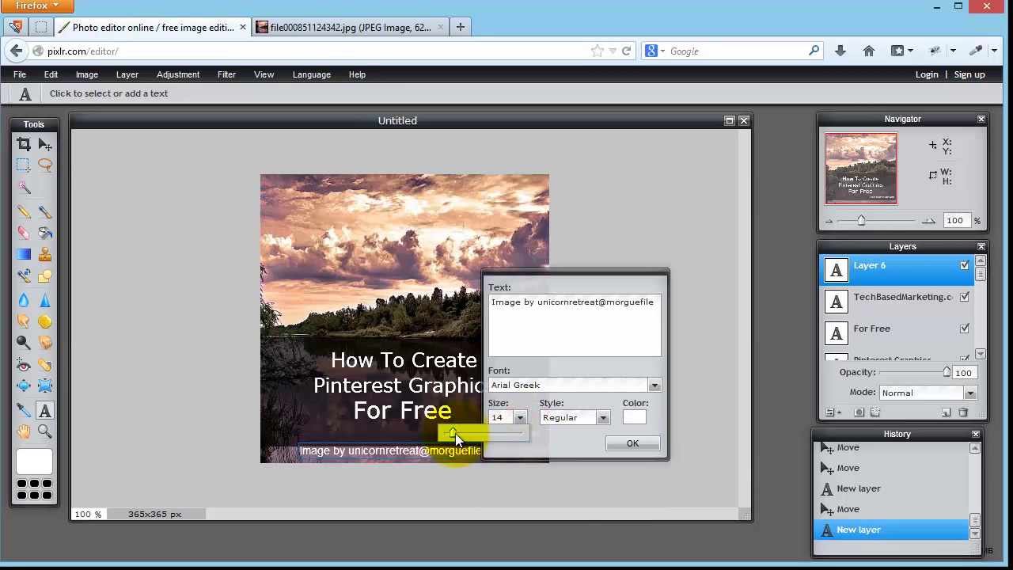
Step: Set the image credit text to size 10, apply it, and move it into the graphic's lower-left corner beneath the dark band
click(490, 418)
double_click(493, 417)
text(10)
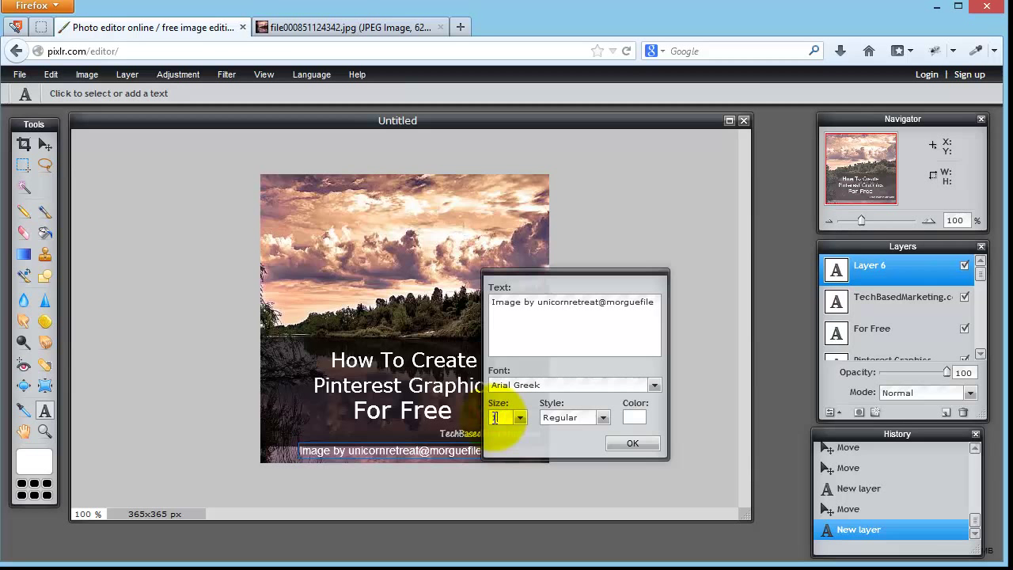
click(633, 443)
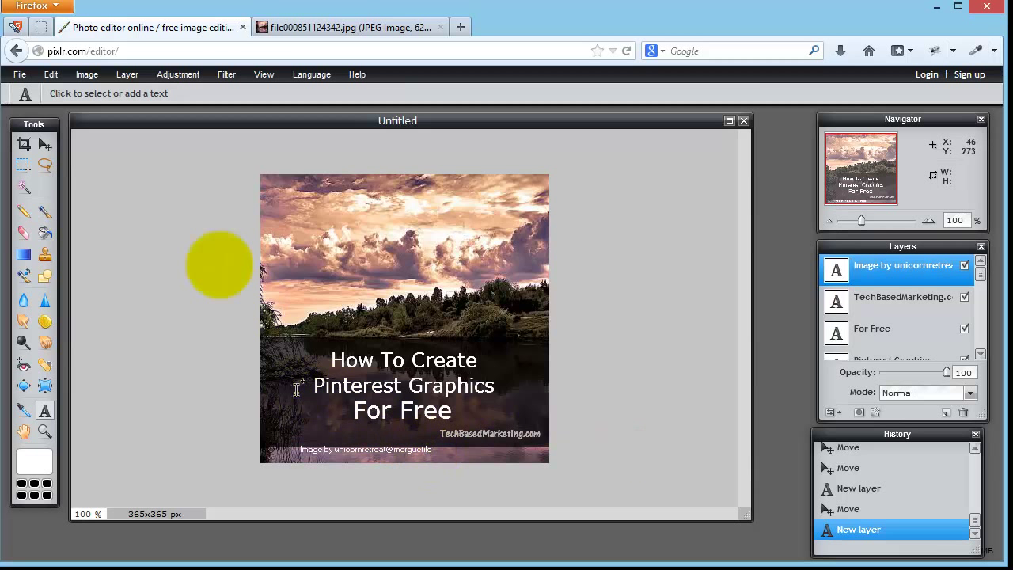
click(45, 147)
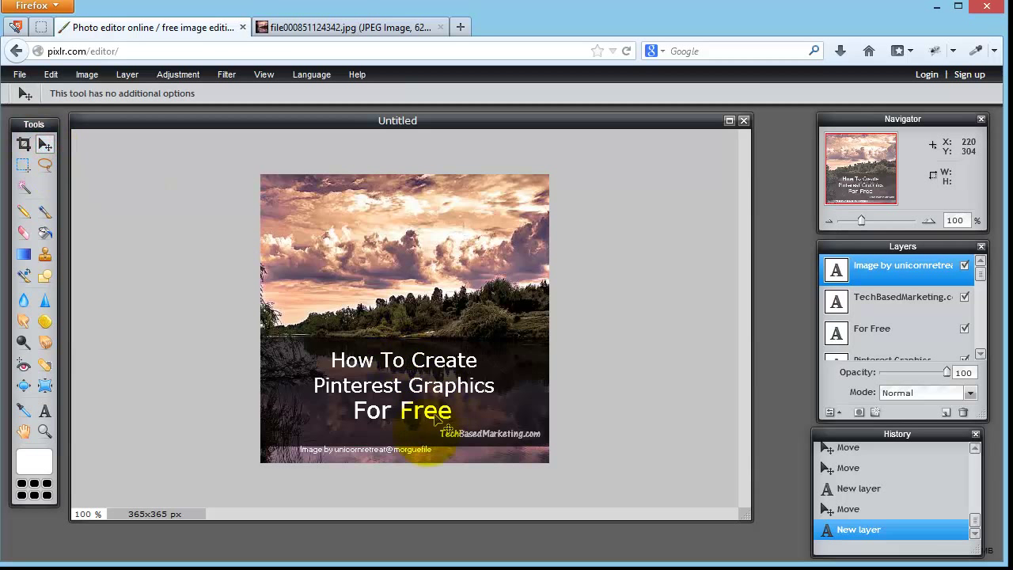
drag(425, 451, 388, 457)
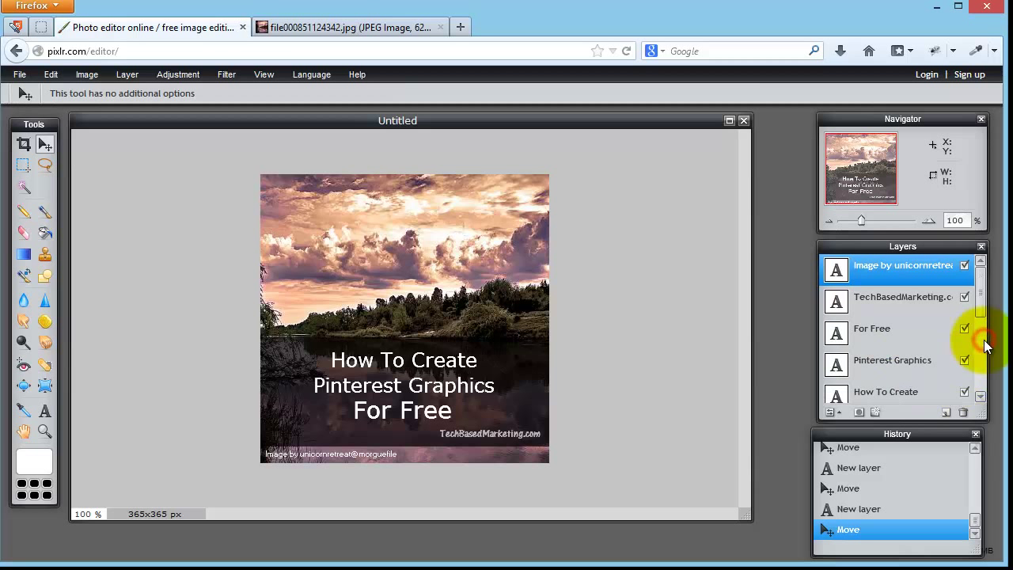
Step: Select the Blackband layer
drag(979, 312, 972, 373)
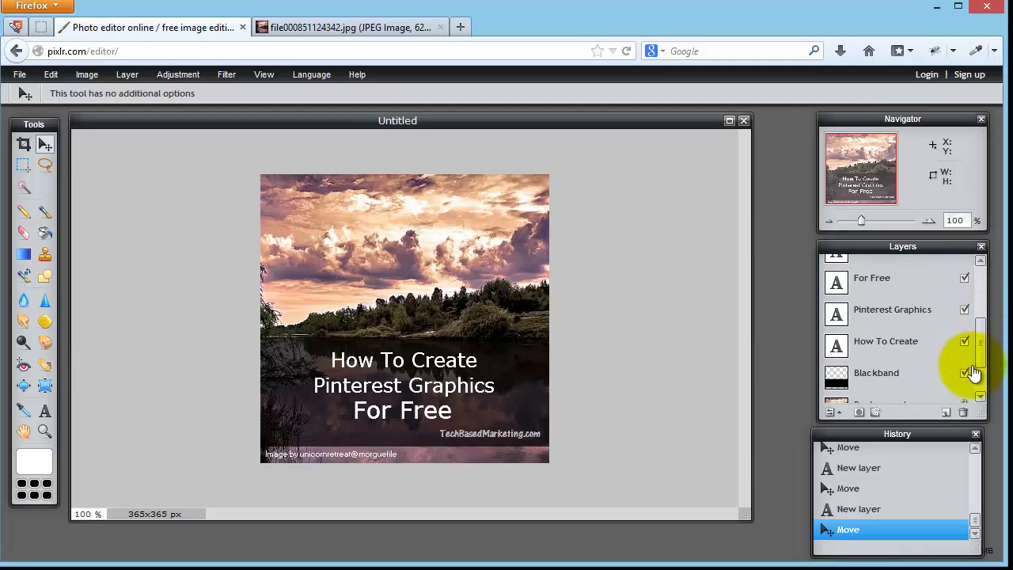
click(873, 368)
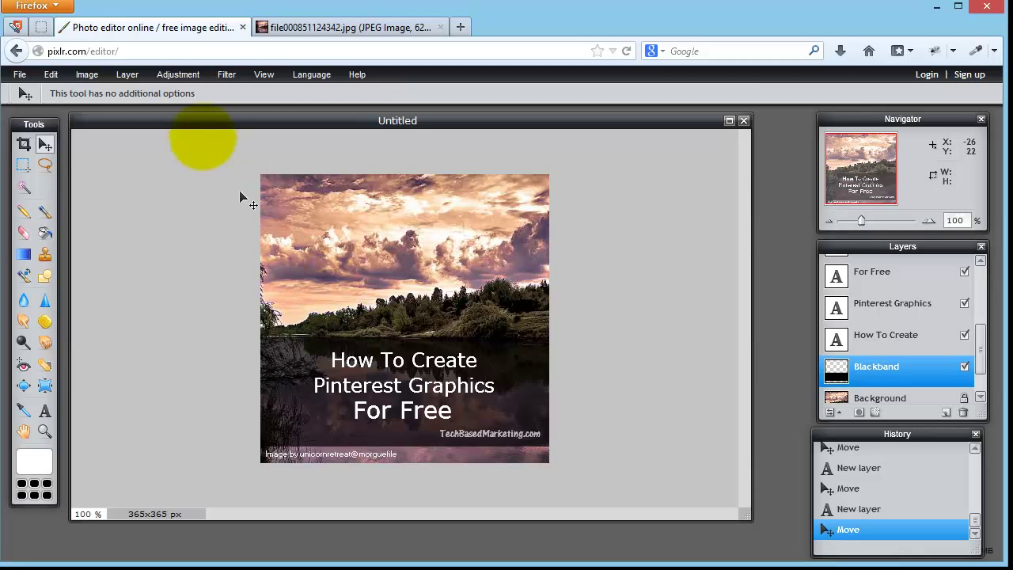
Step: Try the Scanlines filter on the Blackband layer with amount 40 and the Horizontal option enabled
click(224, 74)
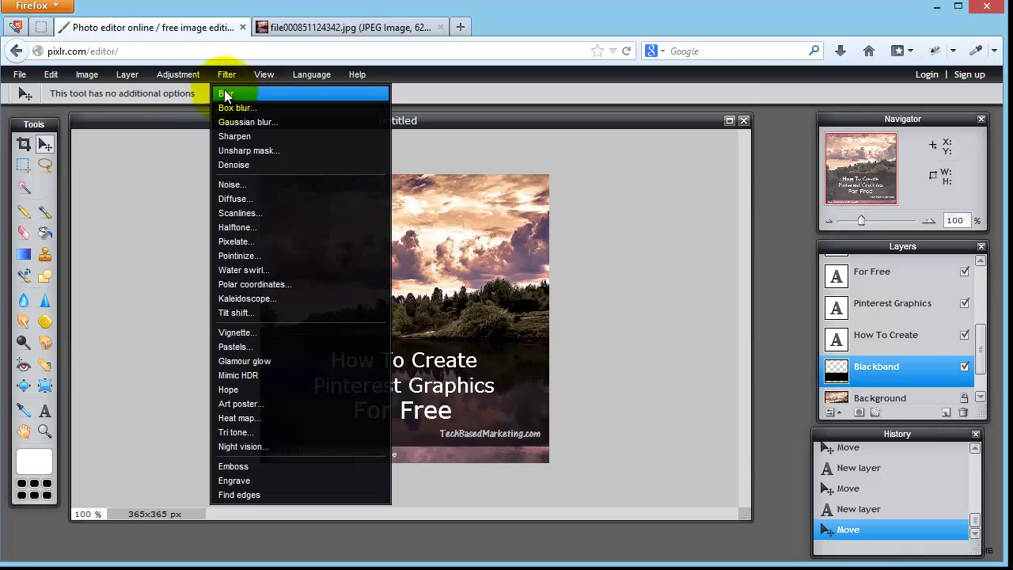
click(257, 213)
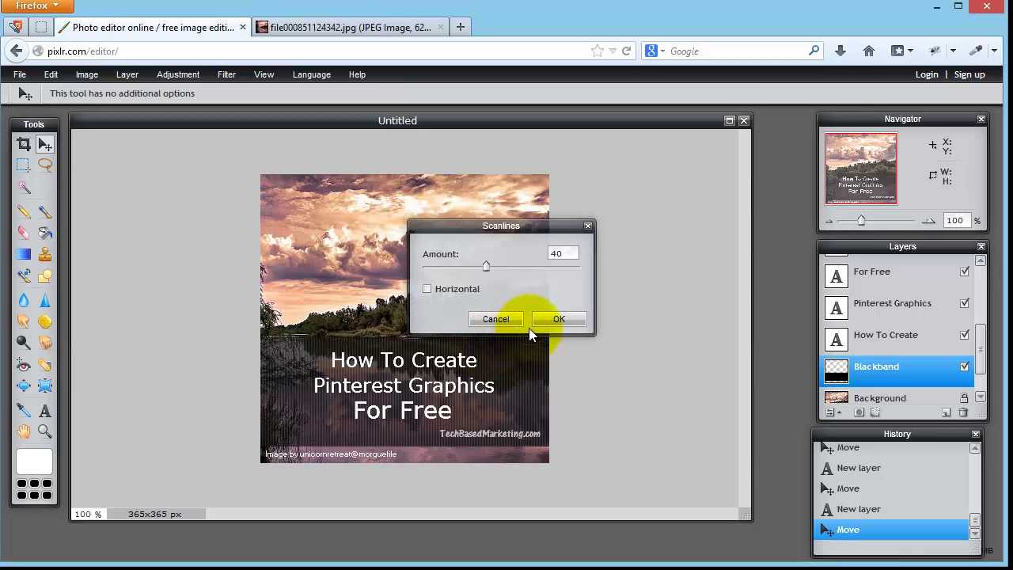
click(457, 285)
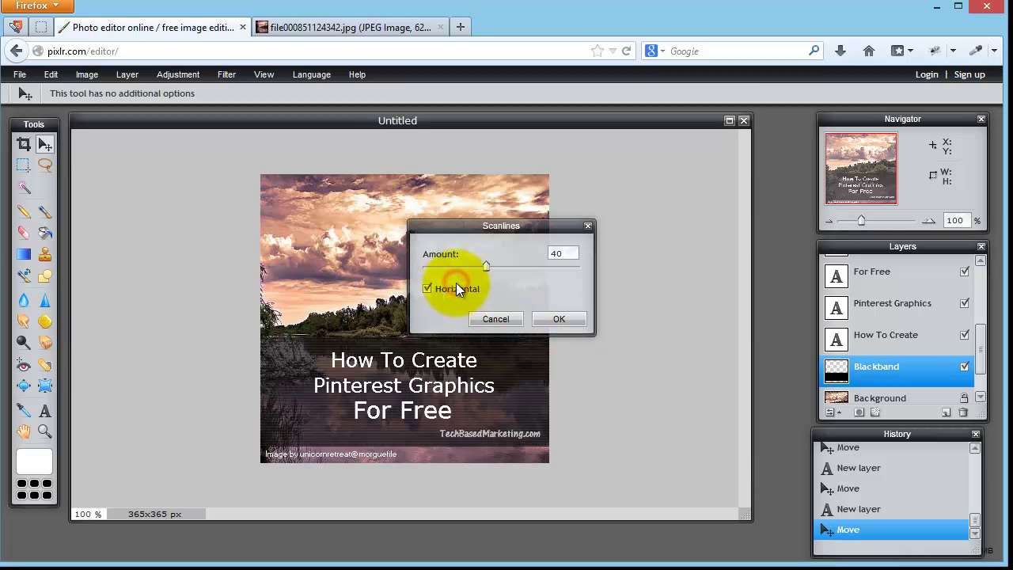
click(499, 318)
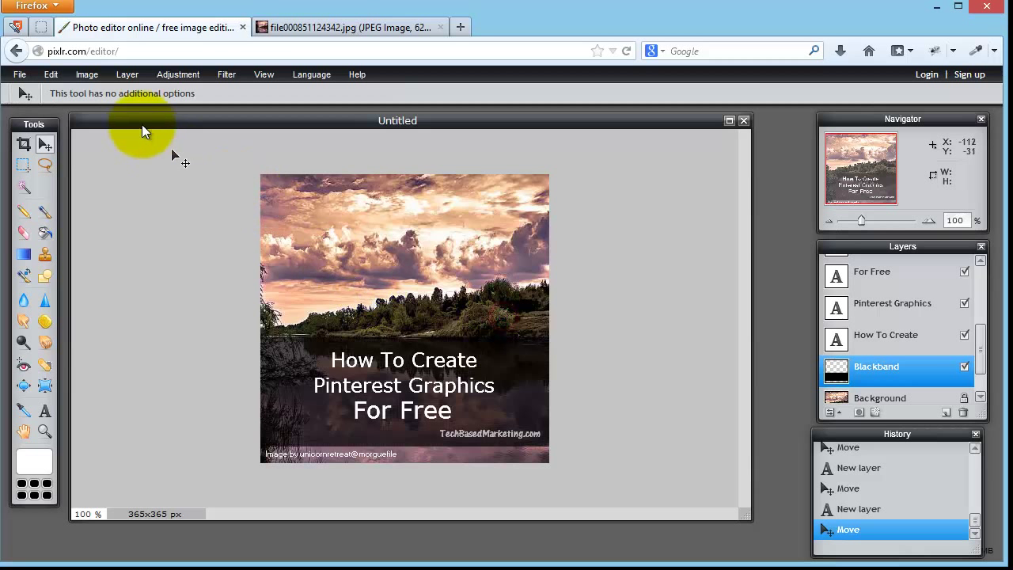
Step: Try the Pixelate filter with a cell size of 10 on the Blackband layer
click(177, 74)
mouse_move(227, 74)
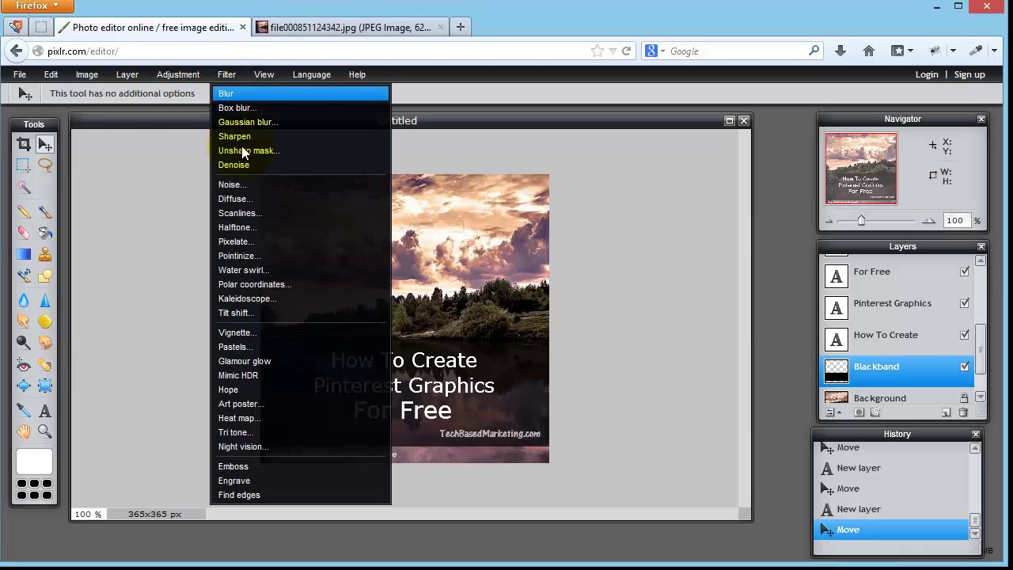
click(243, 244)
drag(445, 265, 475, 268)
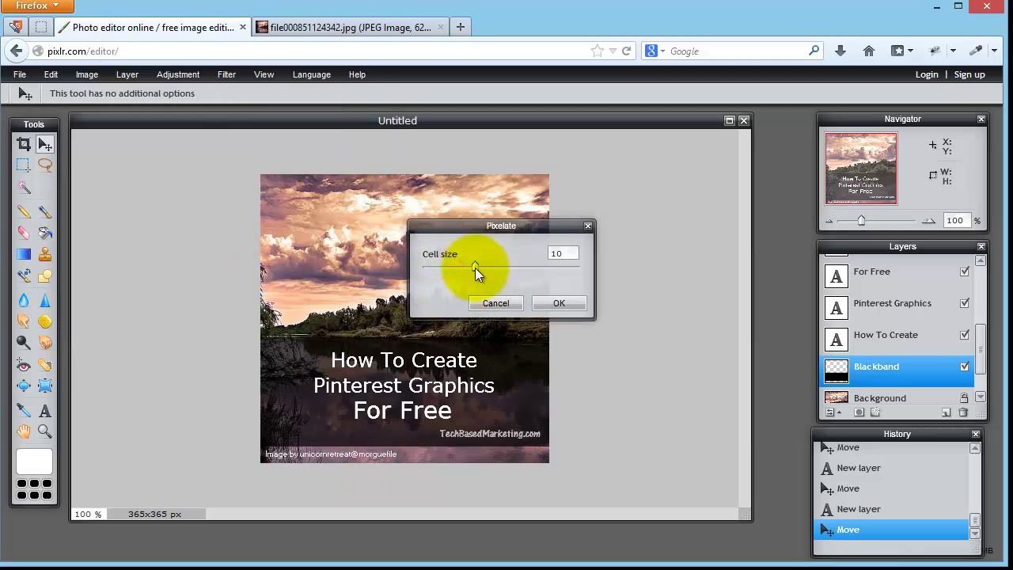
click(496, 303)
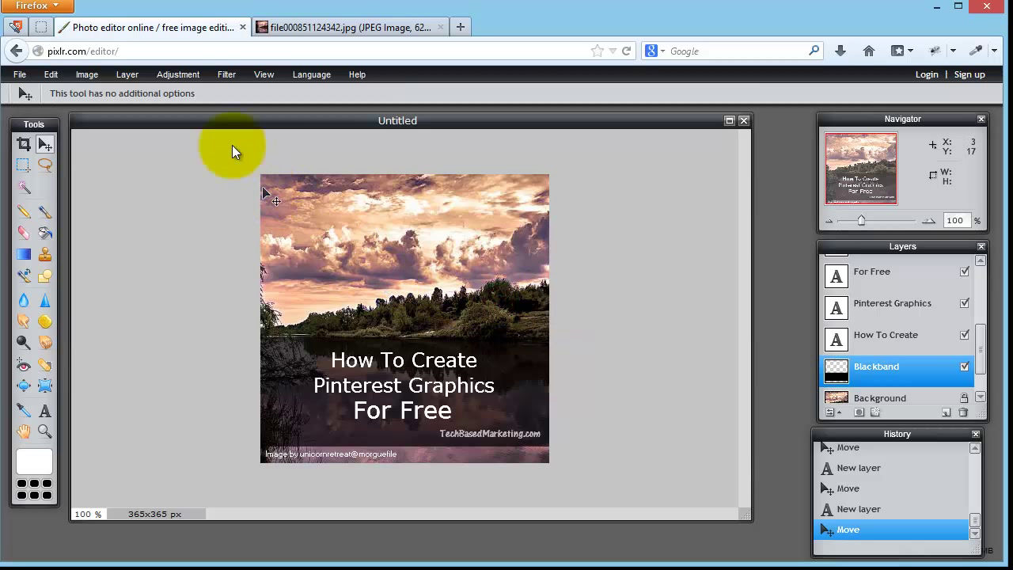
Step: Try the monochromatic Noise filter at amount 90 on the Blackband layer
click(224, 74)
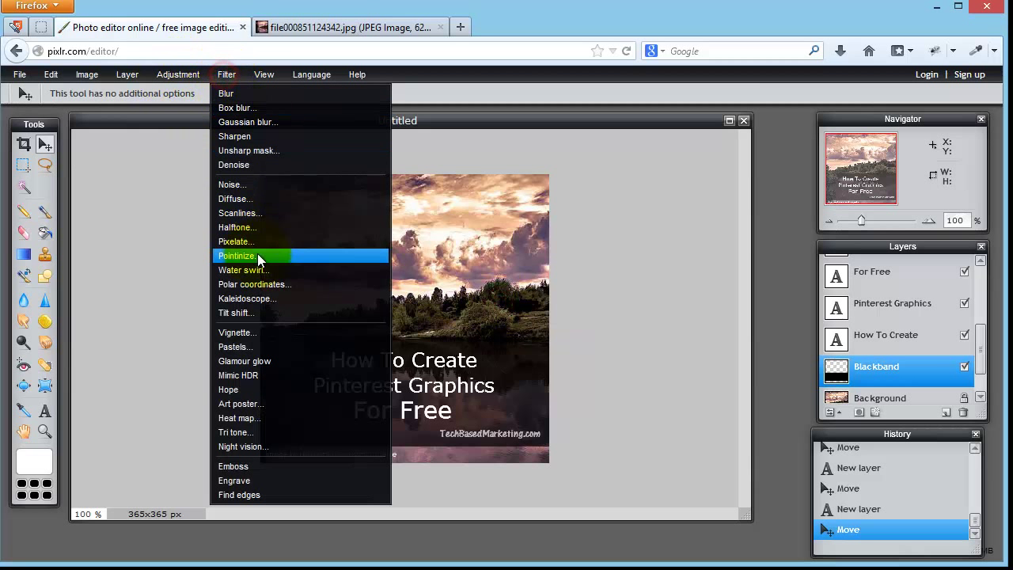
click(241, 187)
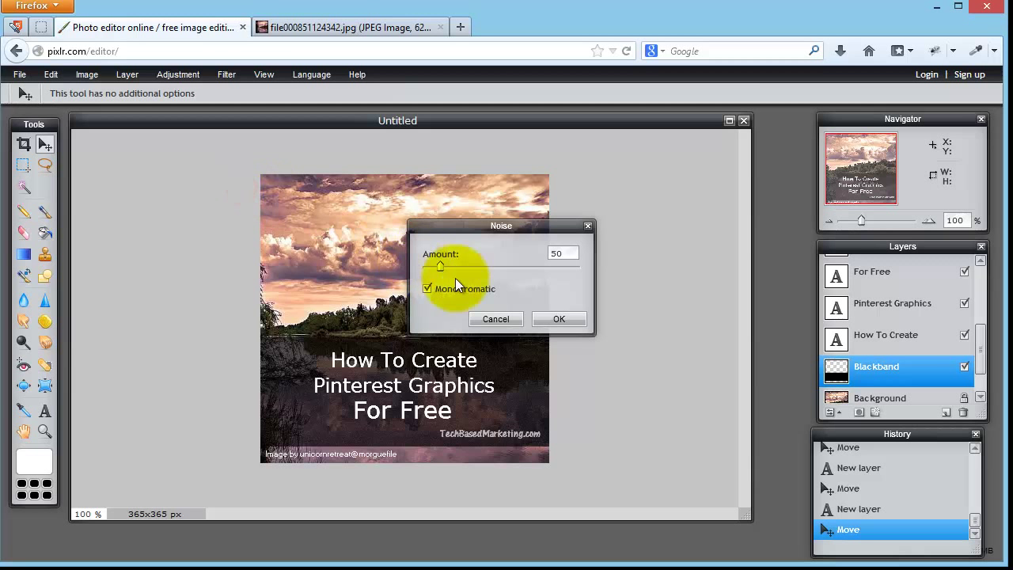
drag(440, 265, 459, 269)
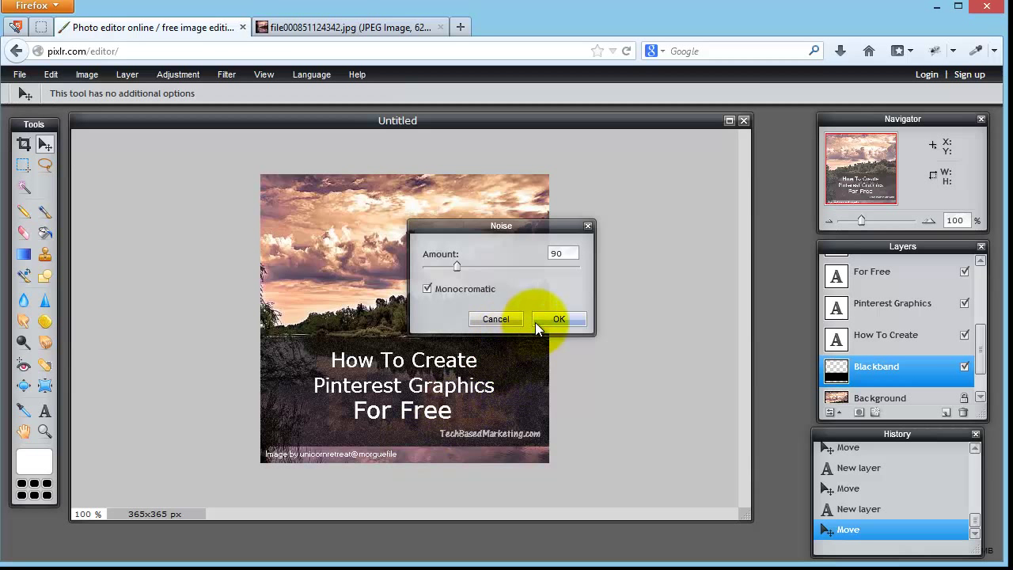
click(497, 319)
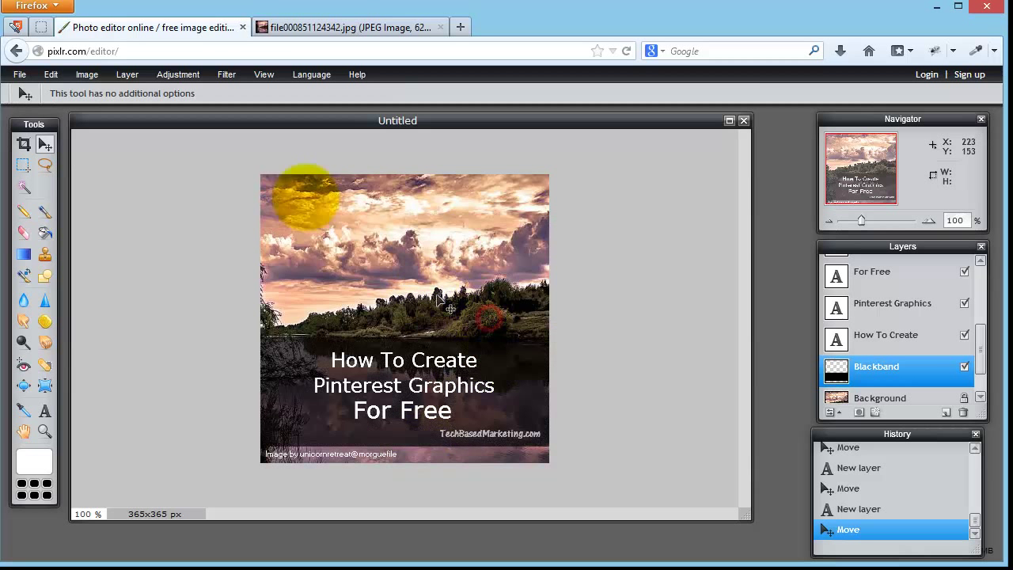
Step: Apply the Scanlines filter to the Blackband layer with amount 40 and the Horizontal option off
click(232, 75)
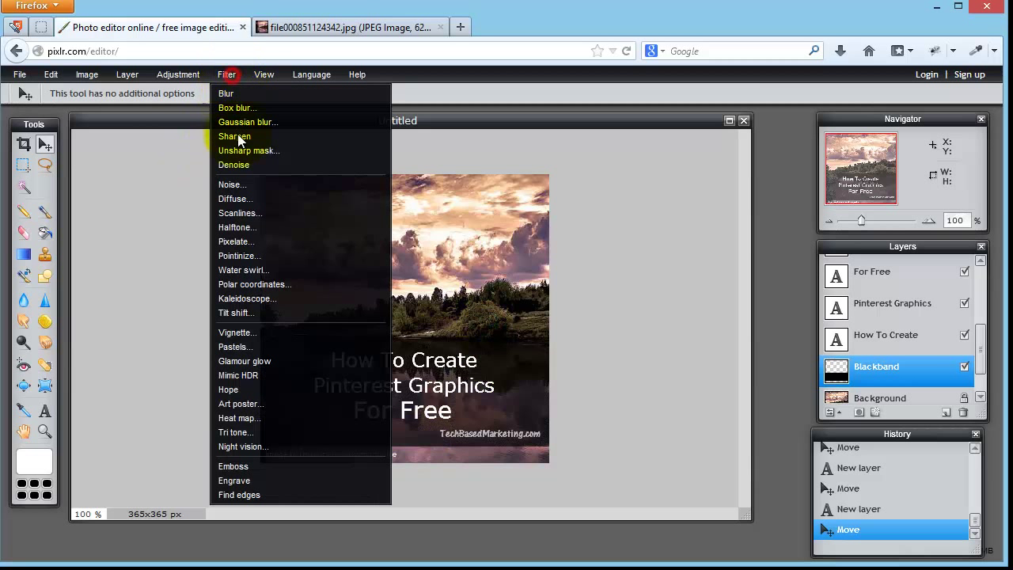
click(240, 212)
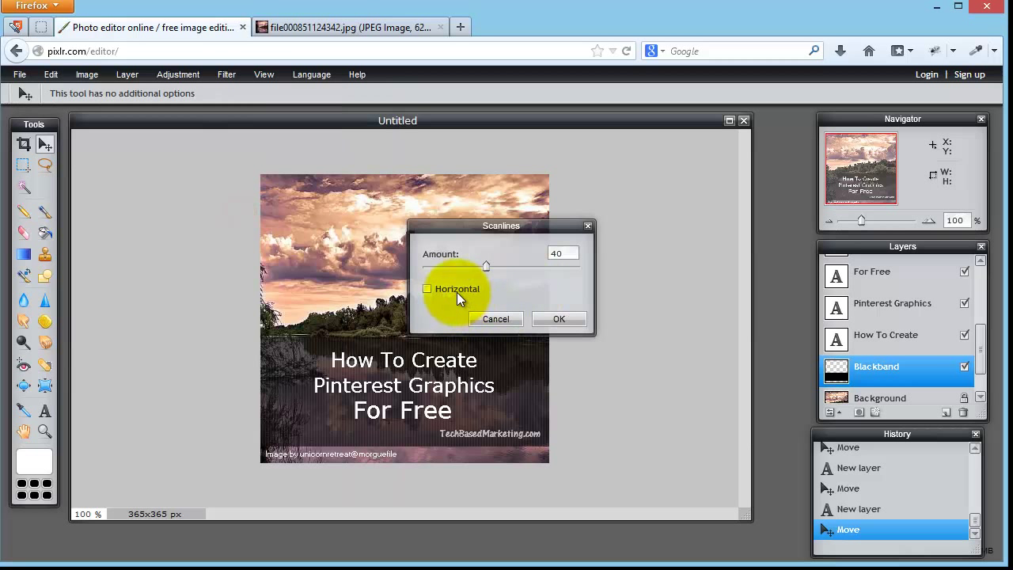
click(557, 319)
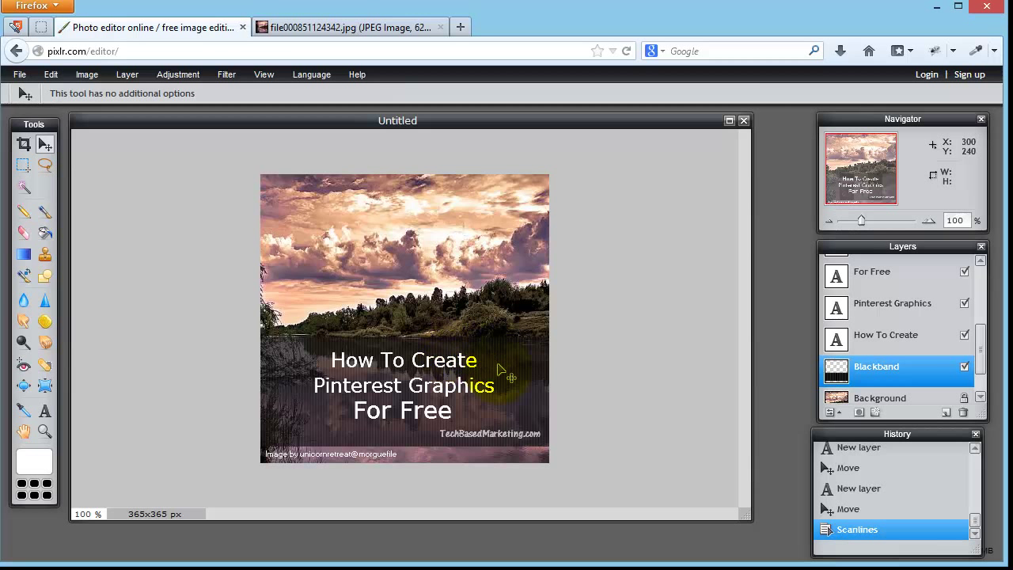
Step: Unlock the Background photo layer at the end of the layer stack so it can be edited
click(875, 395)
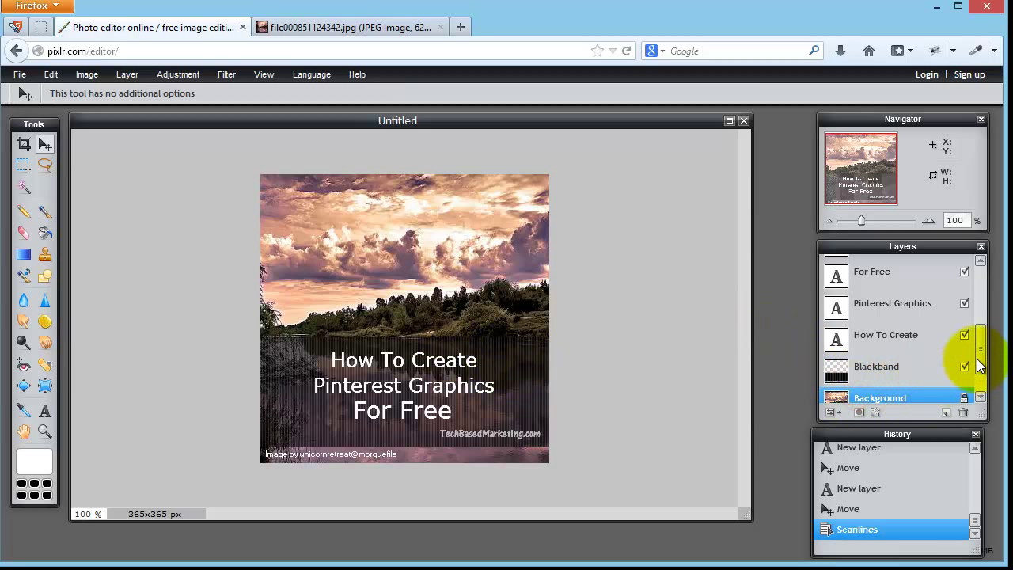
scroll(977, 360, down, 1)
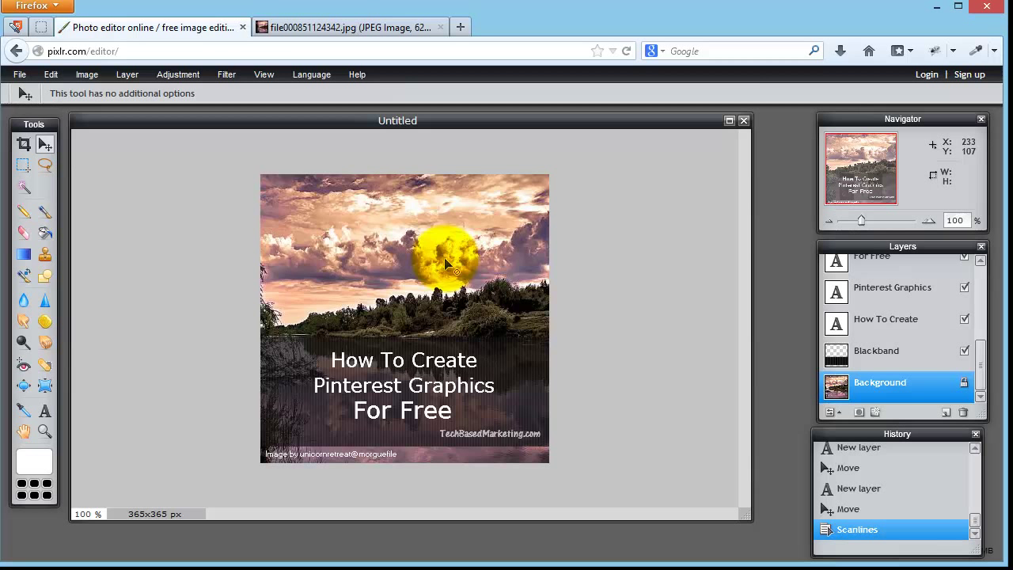
click(961, 389)
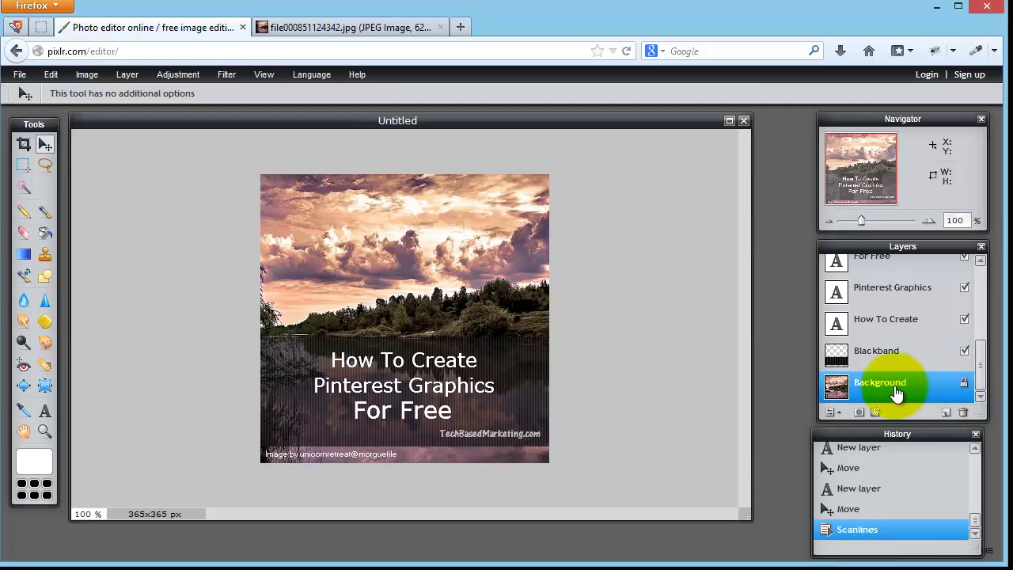
double_click(964, 385)
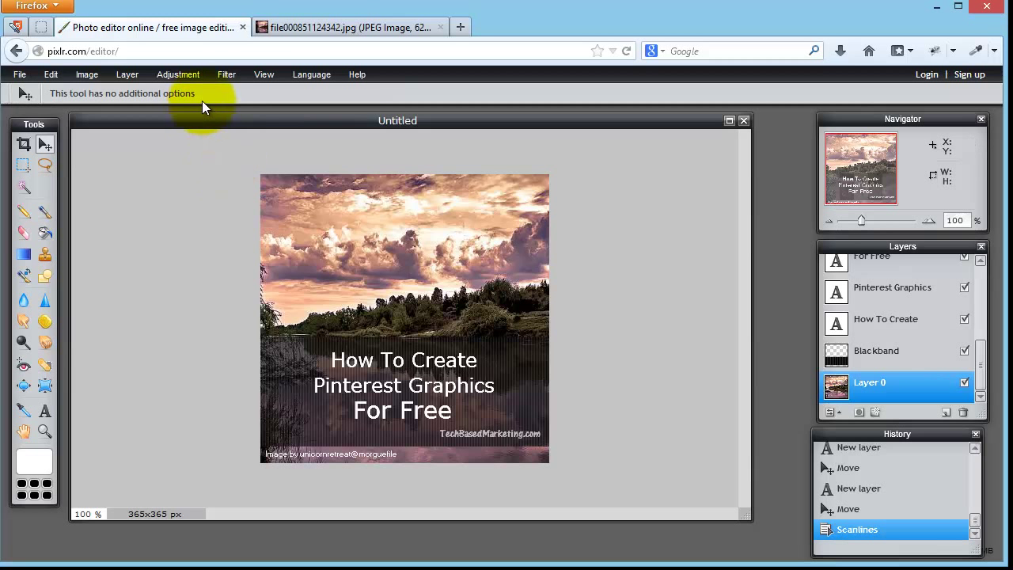
Step: Try the Pixelate filter with a cell size of 3 on the background photo layer
click(224, 73)
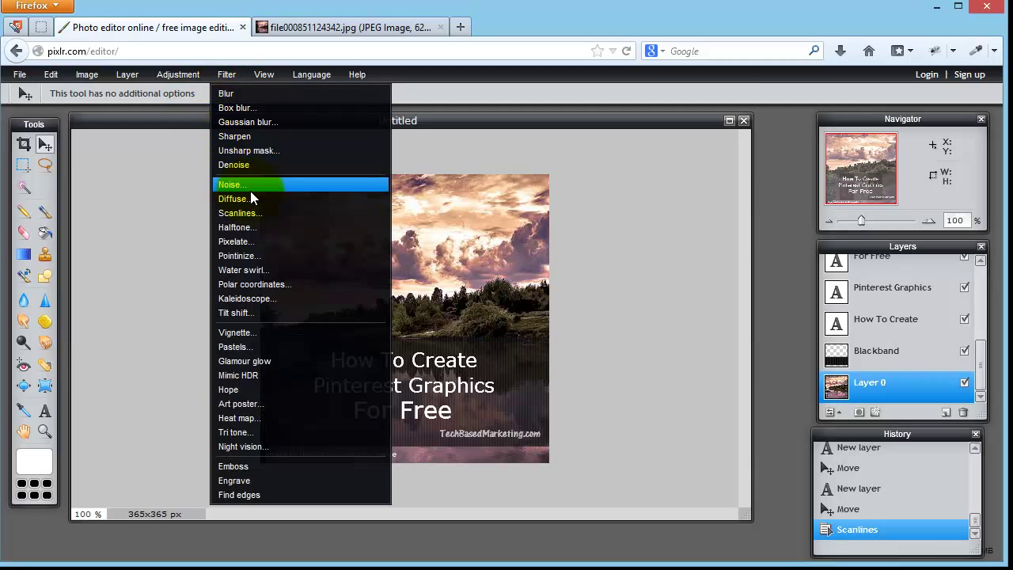
click(243, 245)
drag(490, 230, 595, 184)
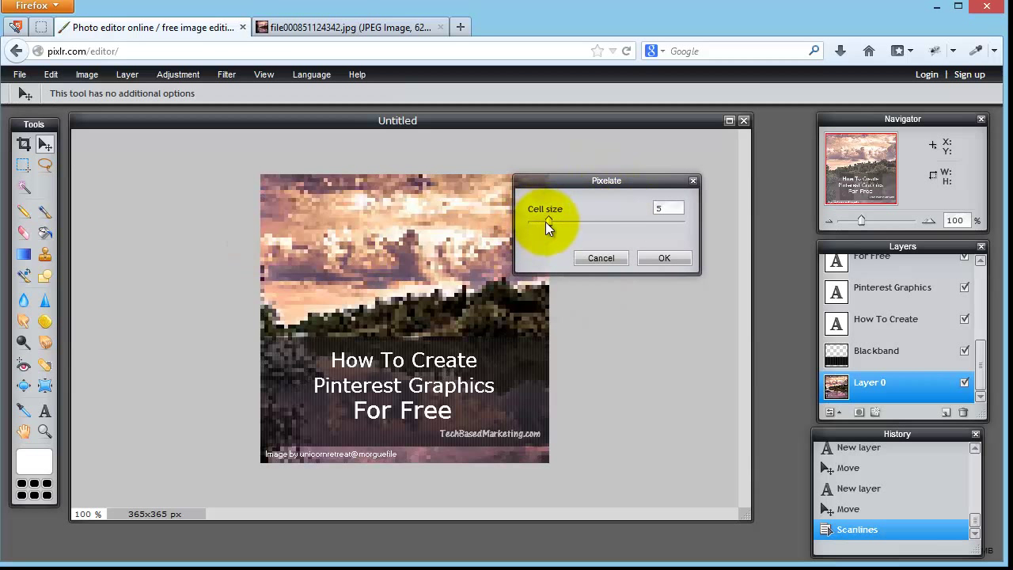
drag(549, 221, 536, 224)
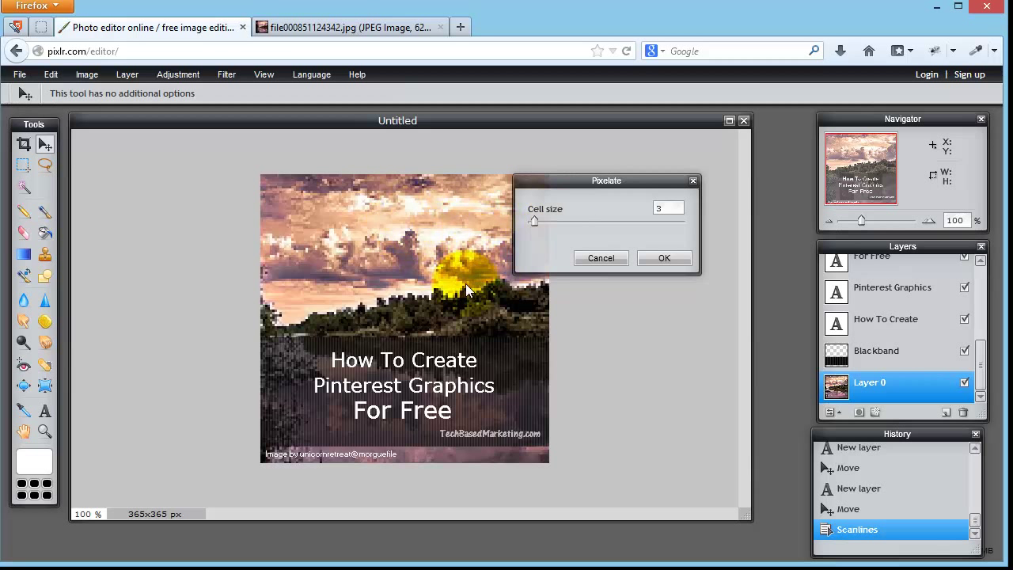
click(609, 262)
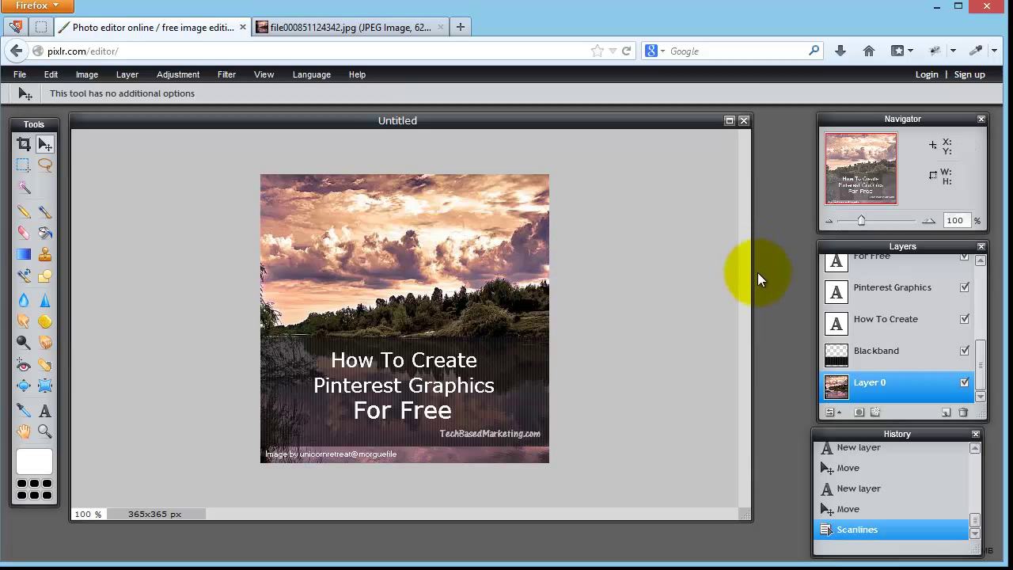
Step: Change the style of the "For Free" title text to Bold/Italic
click(880, 263)
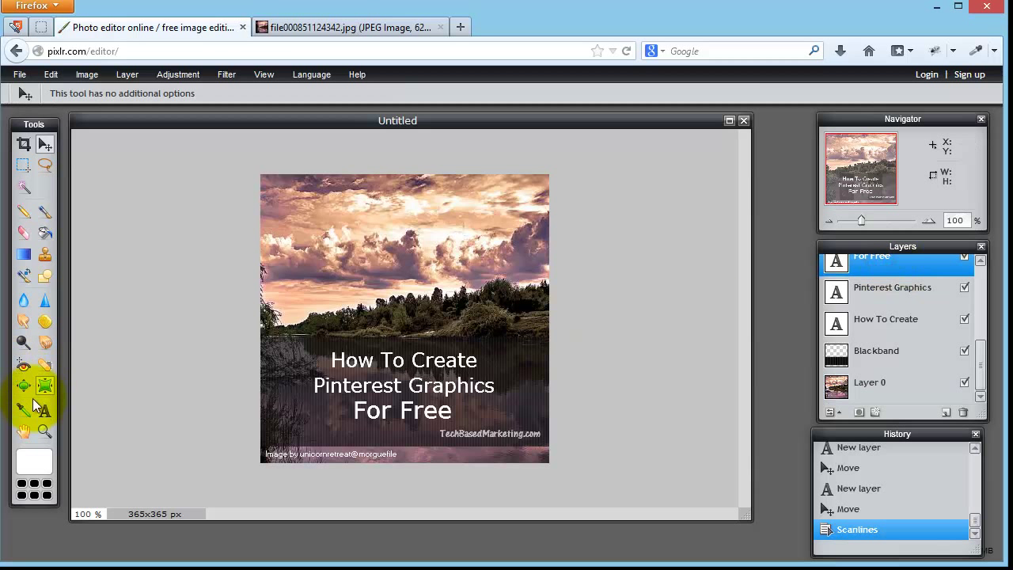
click(979, 261)
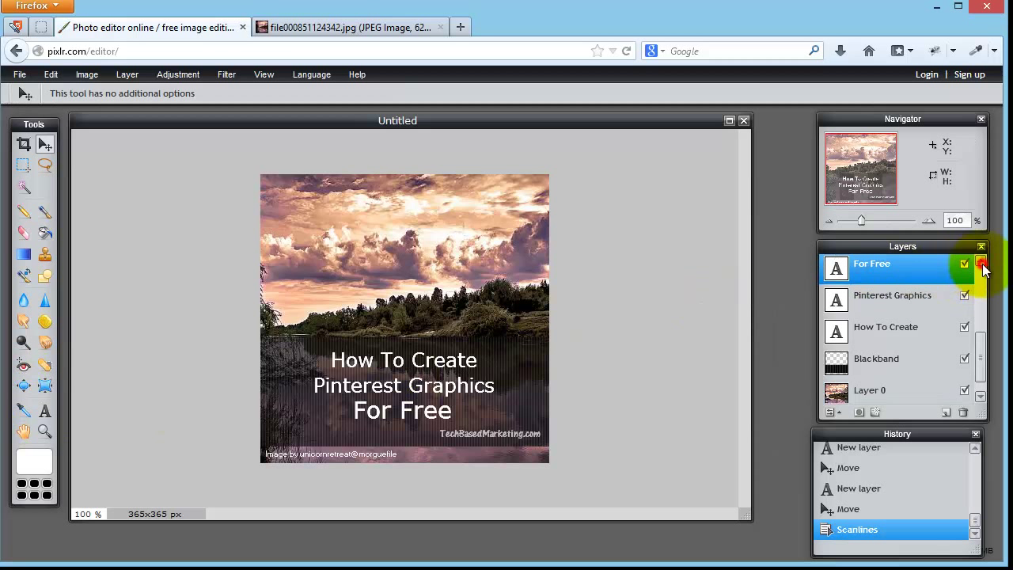
click(44, 410)
click(357, 405)
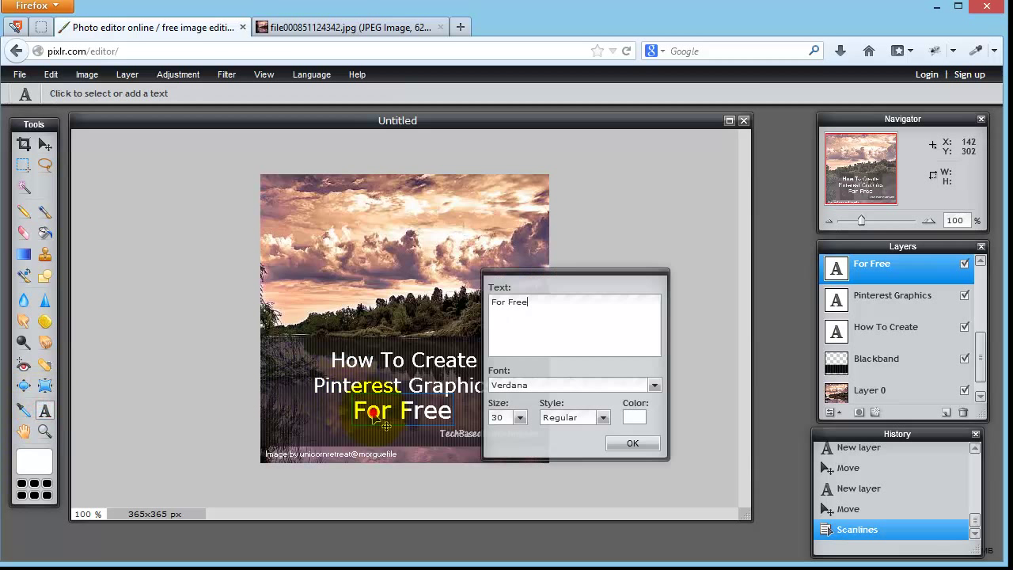
click(556, 420)
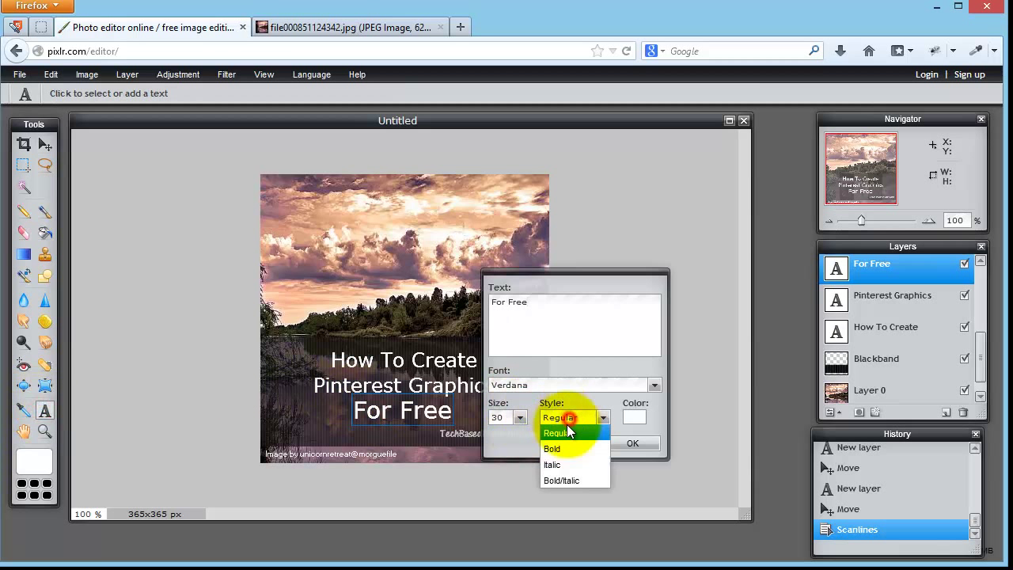
click(557, 480)
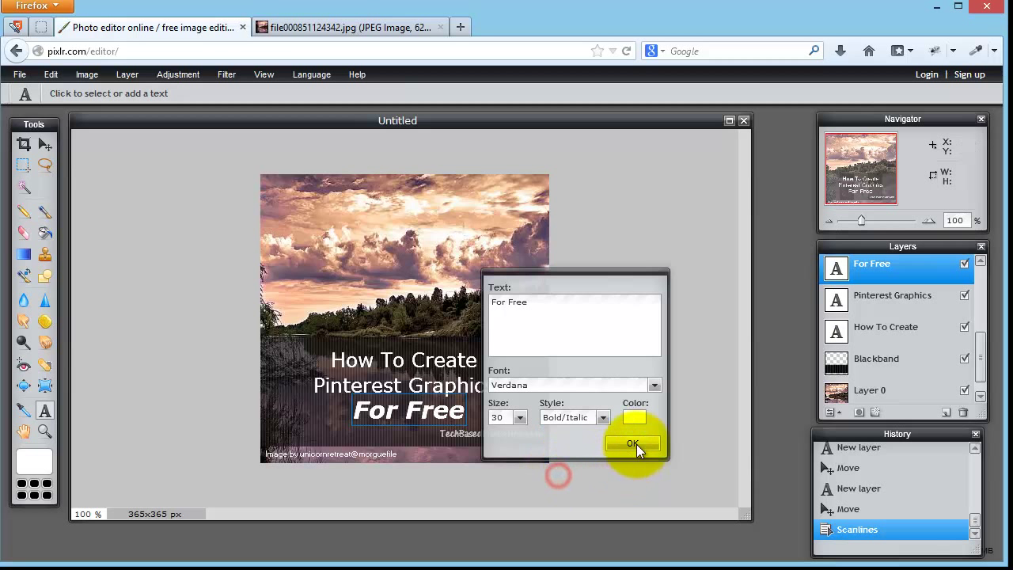
click(632, 444)
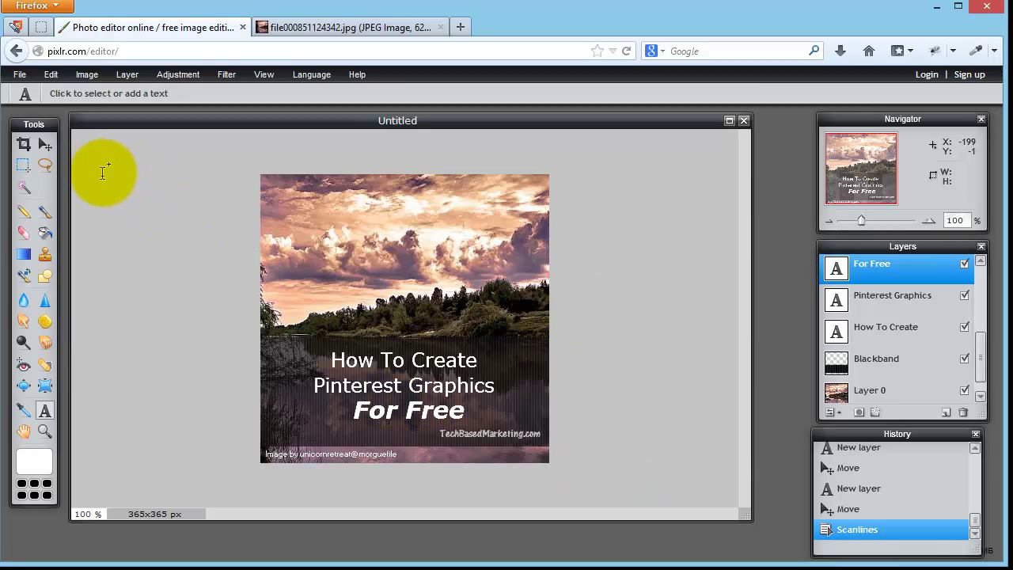
Step: Recentre the title by moving "For Free" slightly left and nudging the "Pinterest Graphics" and "How To Create" lines into alignment
click(46, 144)
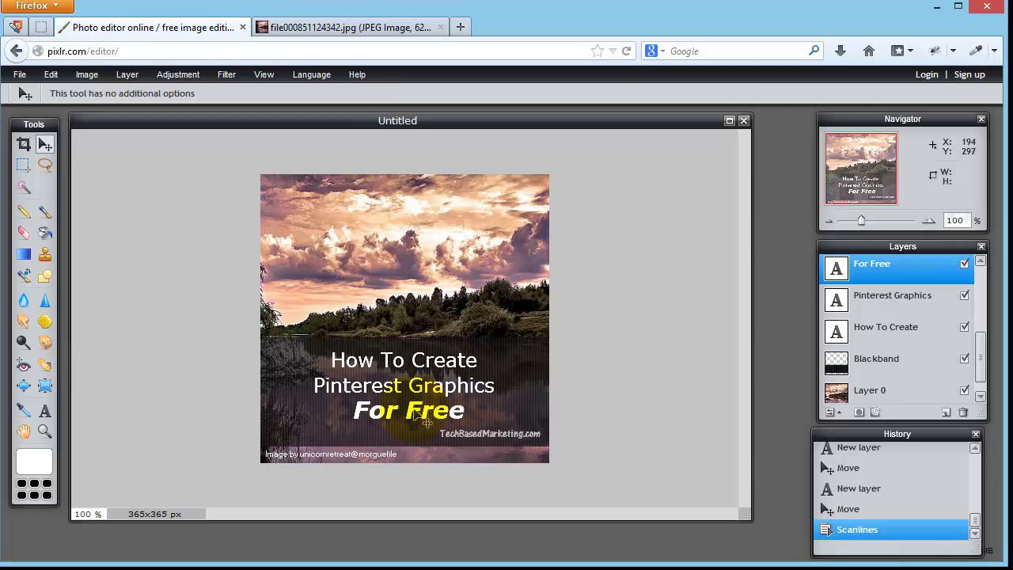
drag(427, 422, 416, 422)
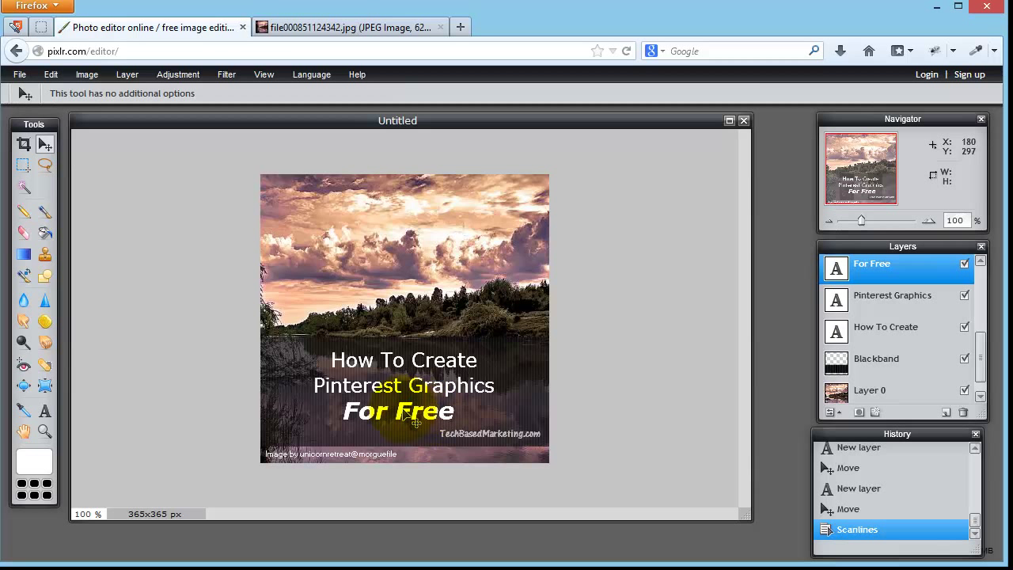
click(884, 338)
key(Left)
key(Right)
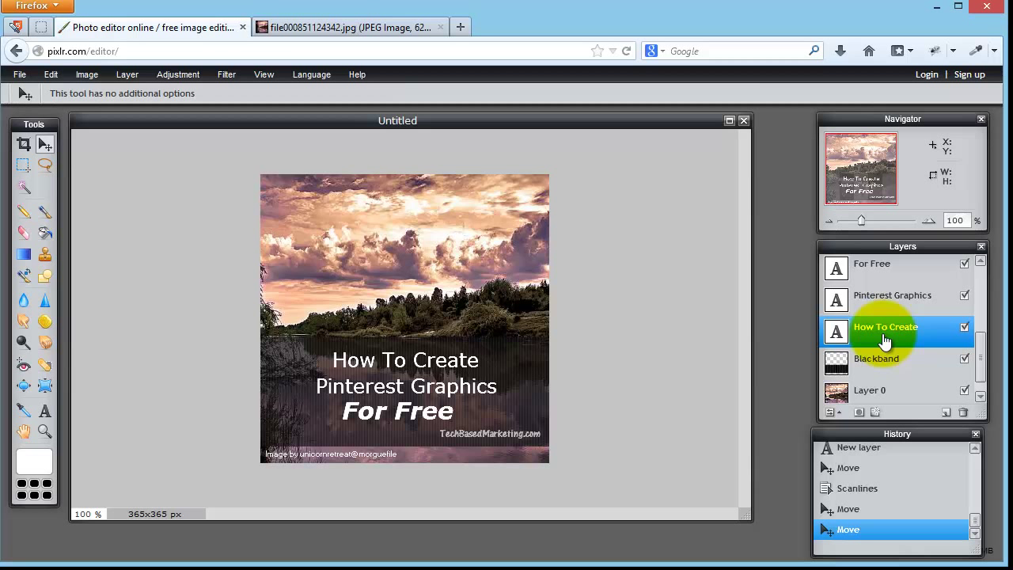
key(Left)
key(Down)
key(Down)
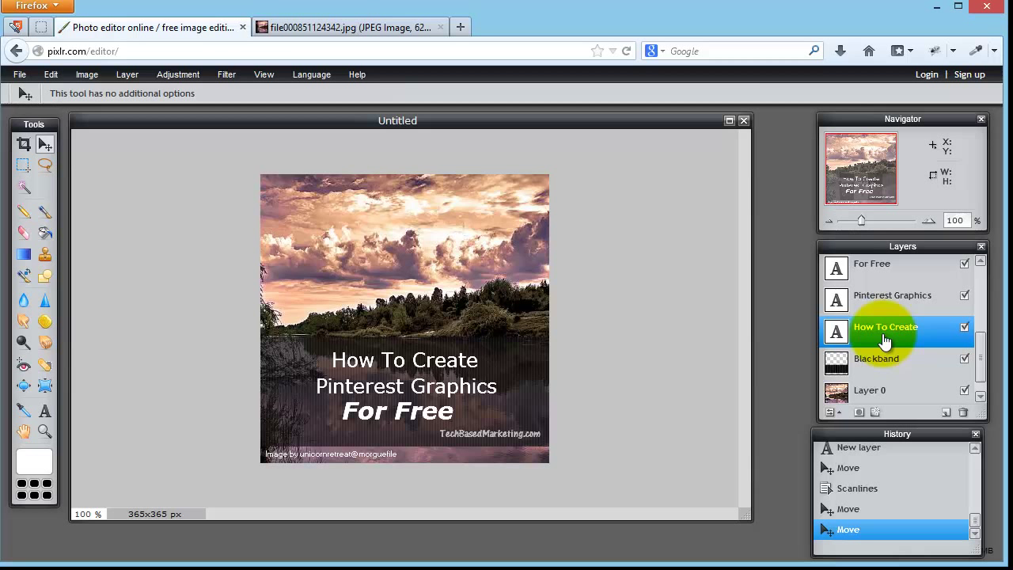
key(Up)
key(Up)
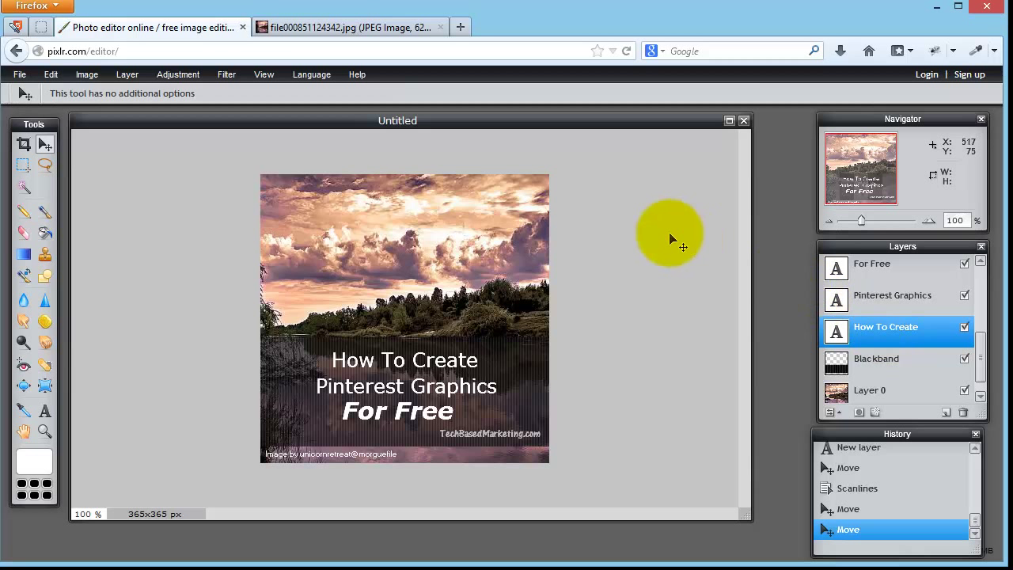
Step: Save the graphic to the computer as HowTo in layered PXD format in the PixlrPinterest folder
click(20, 74)
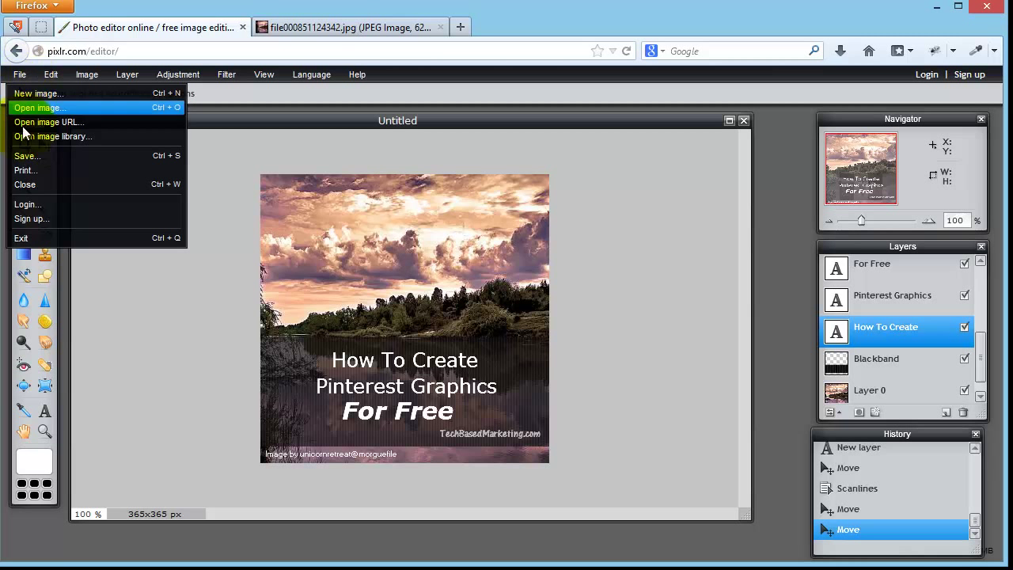
click(23, 157)
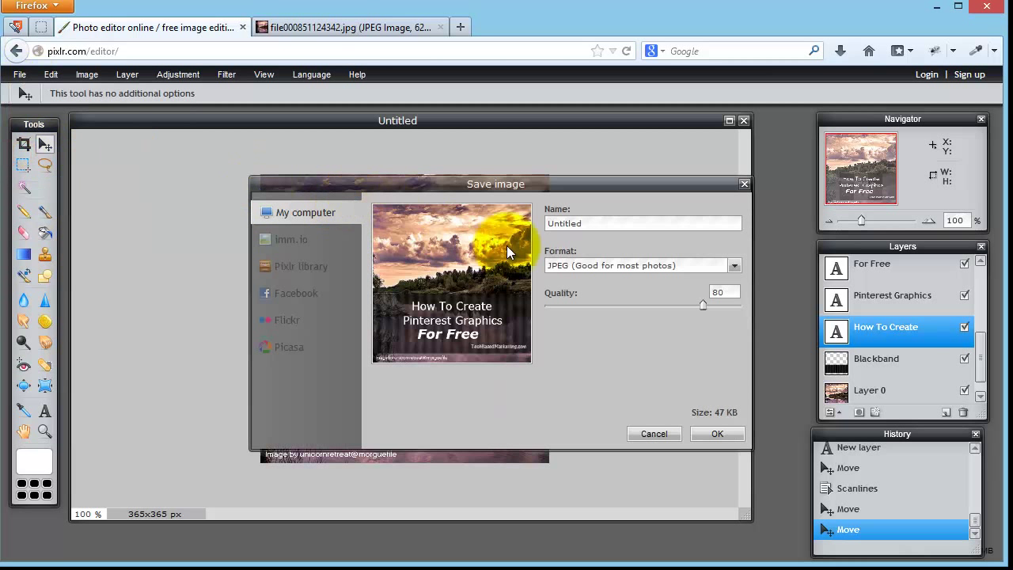
click(612, 269)
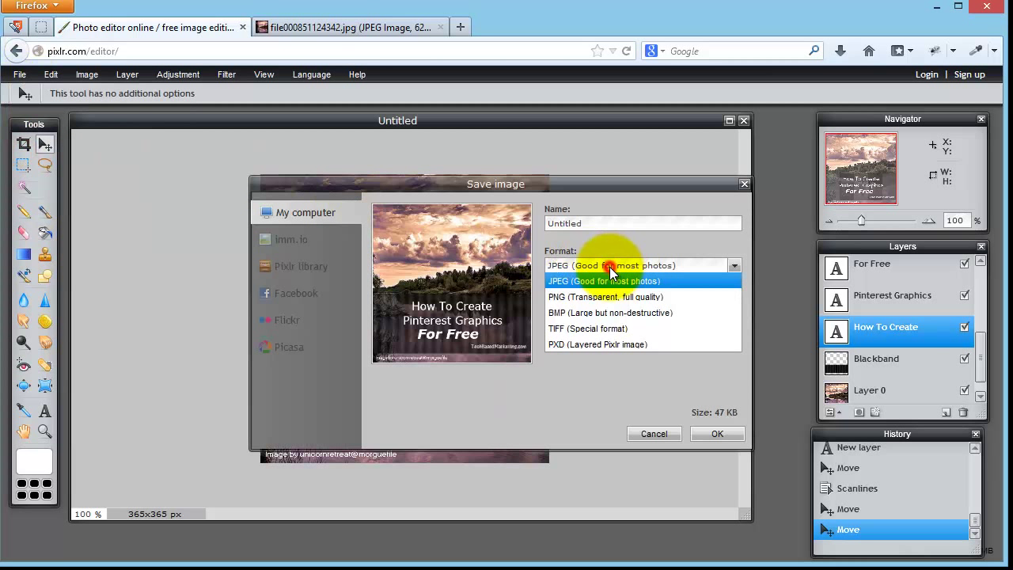
click(586, 346)
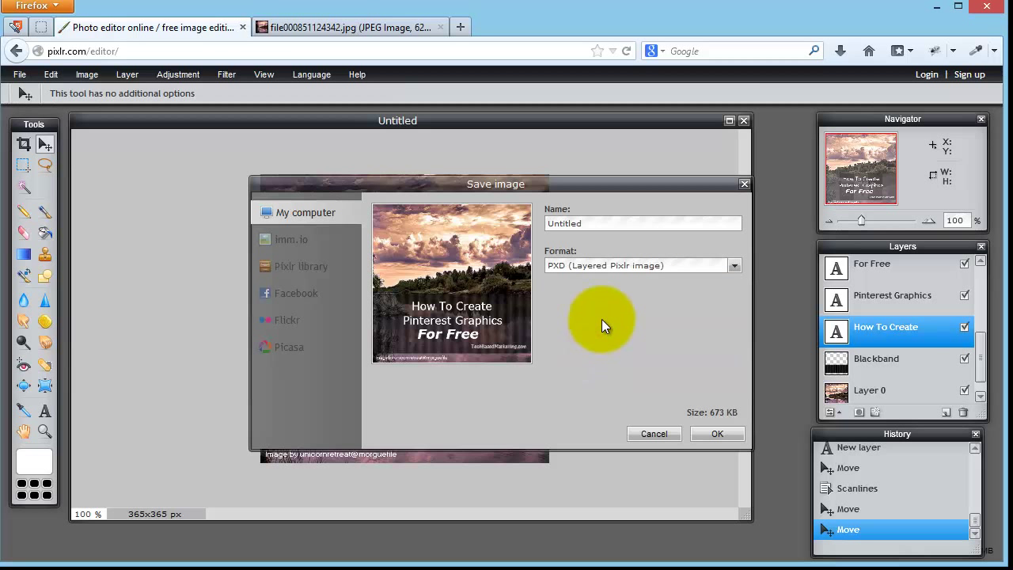
double_click(588, 223)
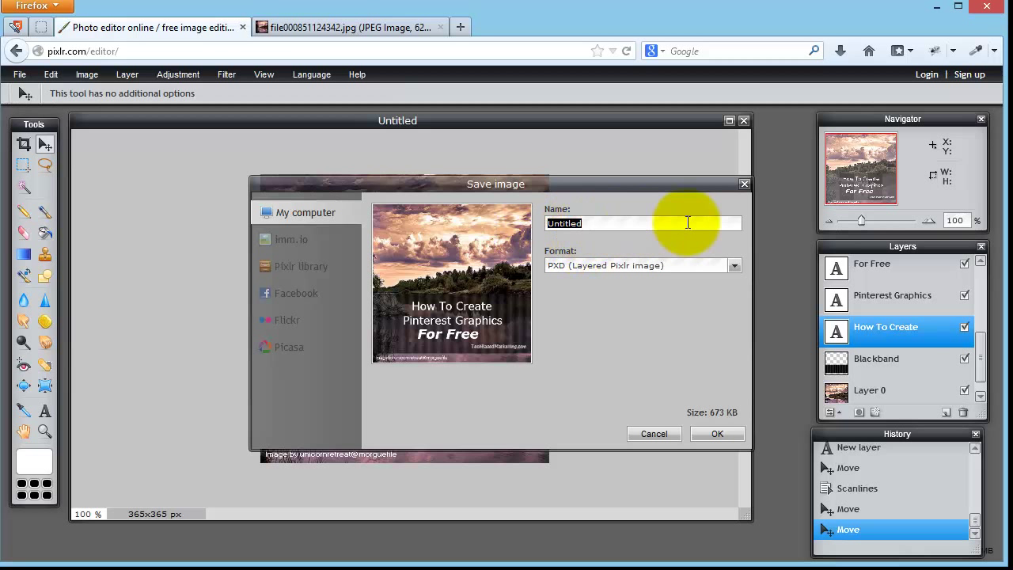
text(HowTo)
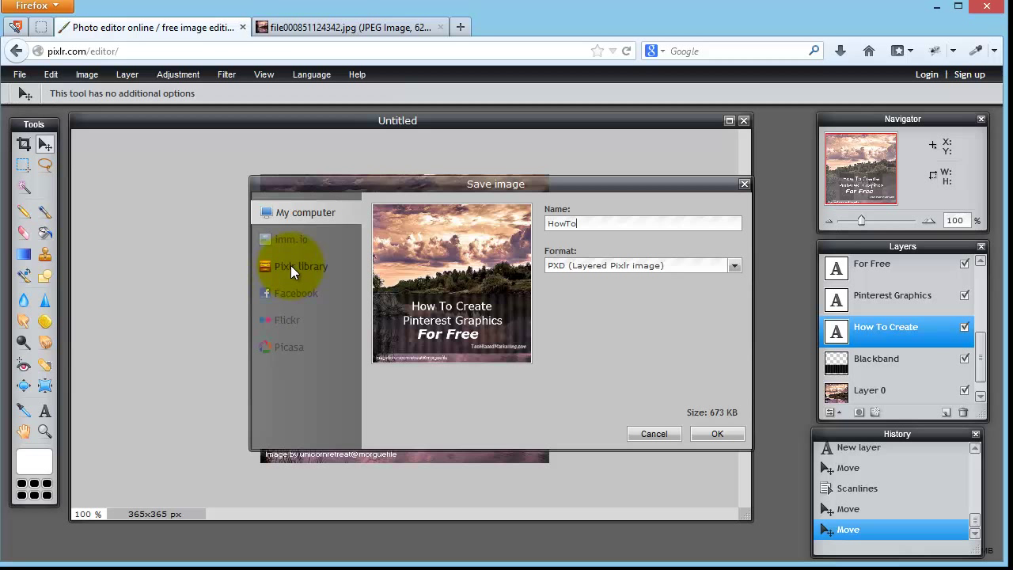
click(729, 434)
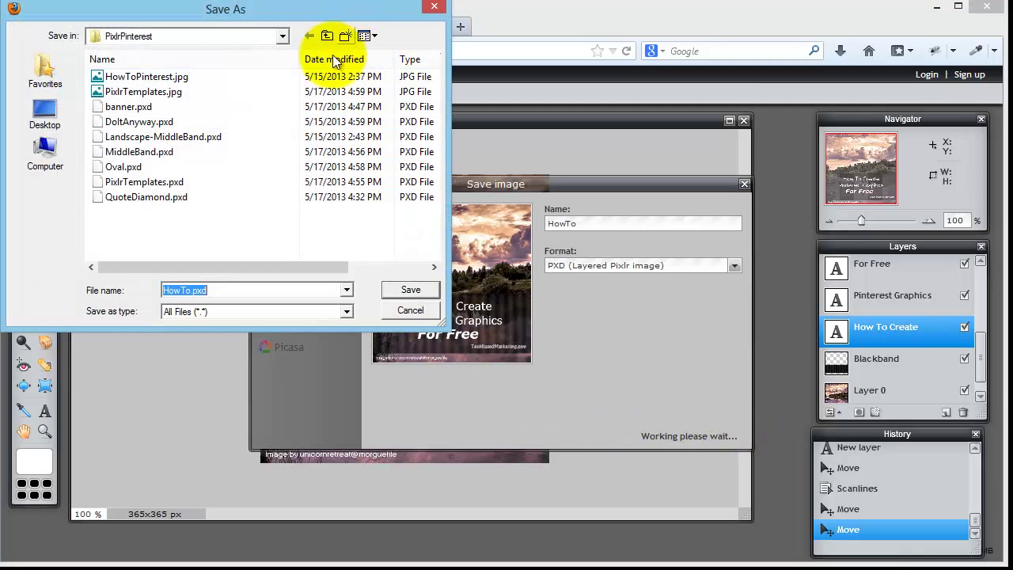
click(399, 291)
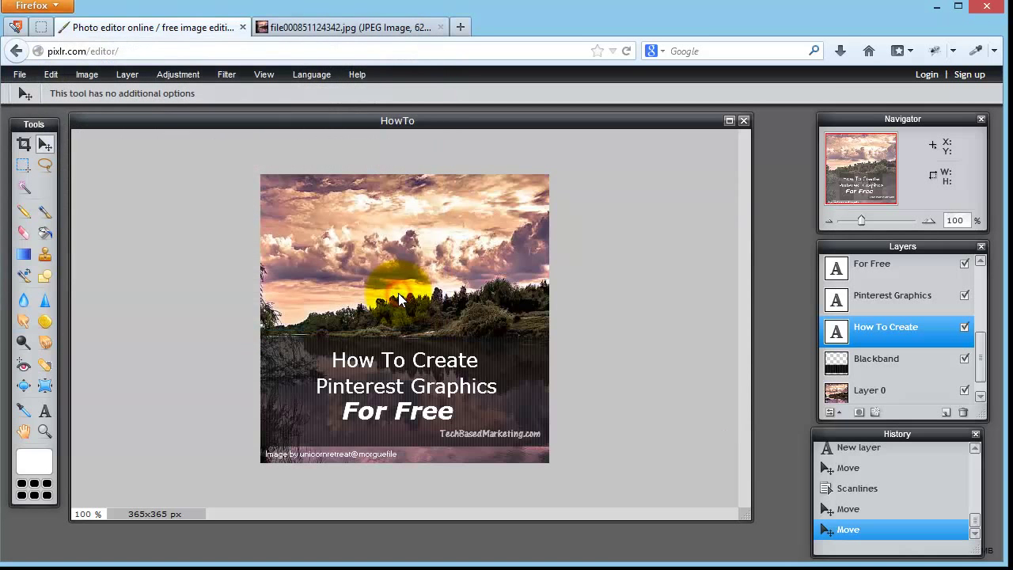
Step: Compare the JPEG and PNG file sizes and save the graphic as HowTo.png in the PixlrPinterest folder
click(25, 76)
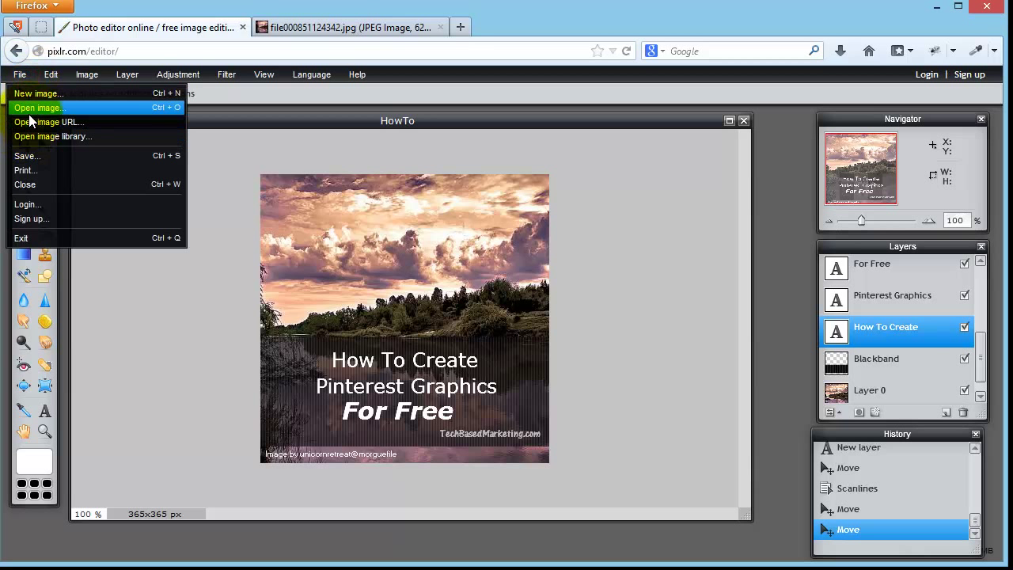
click(22, 156)
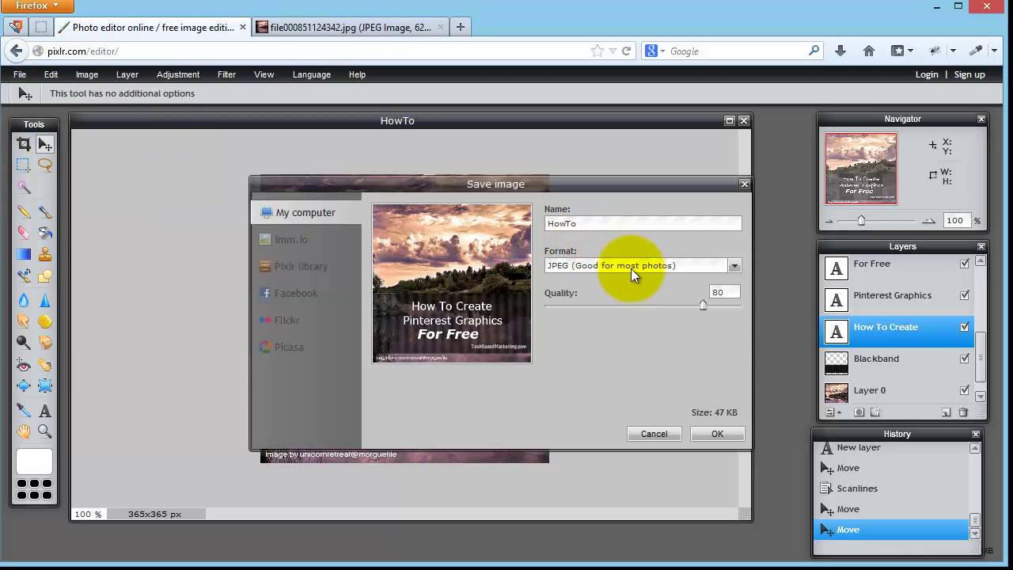
click(722, 266)
click(695, 294)
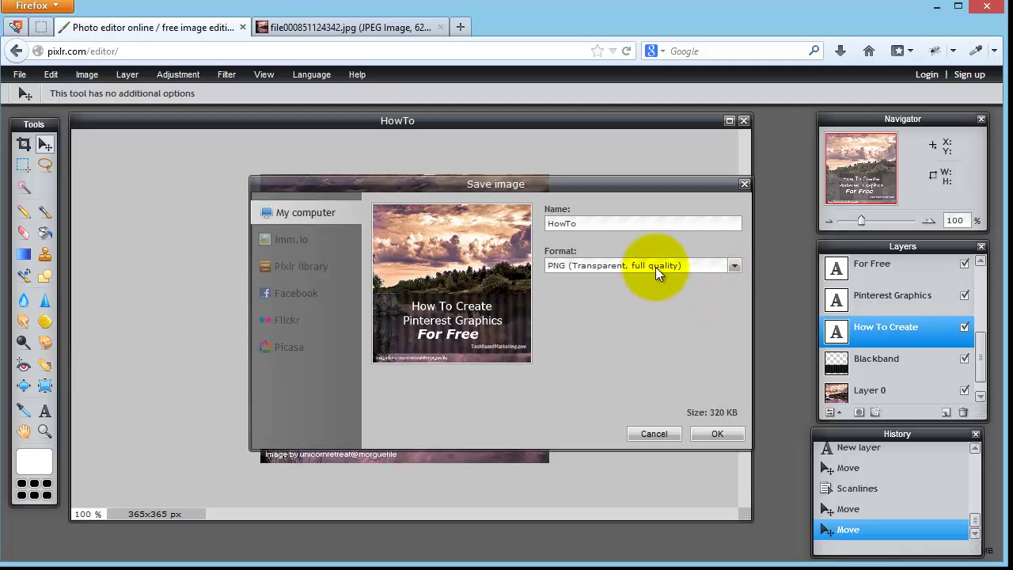
click(715, 412)
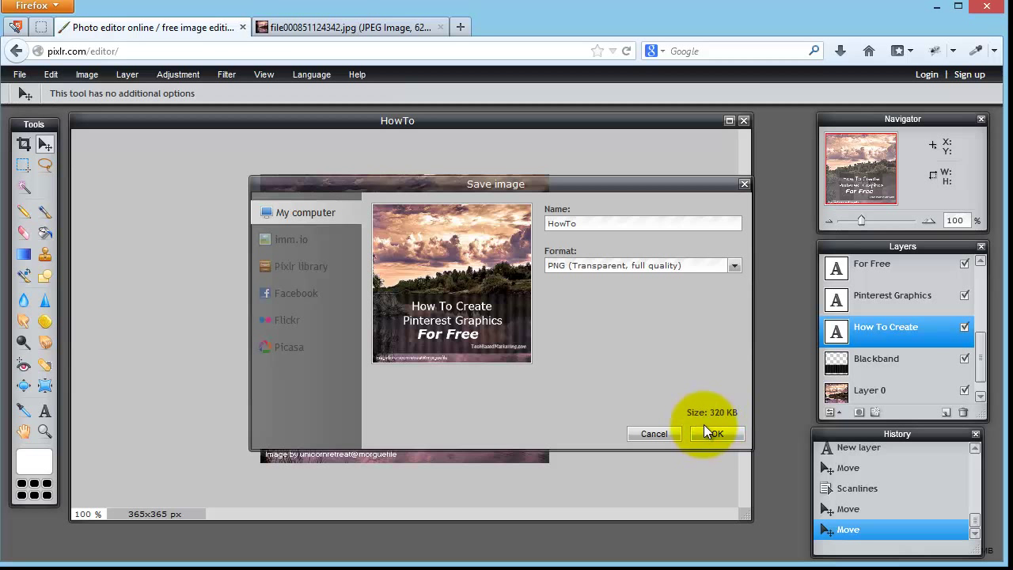
click(692, 268)
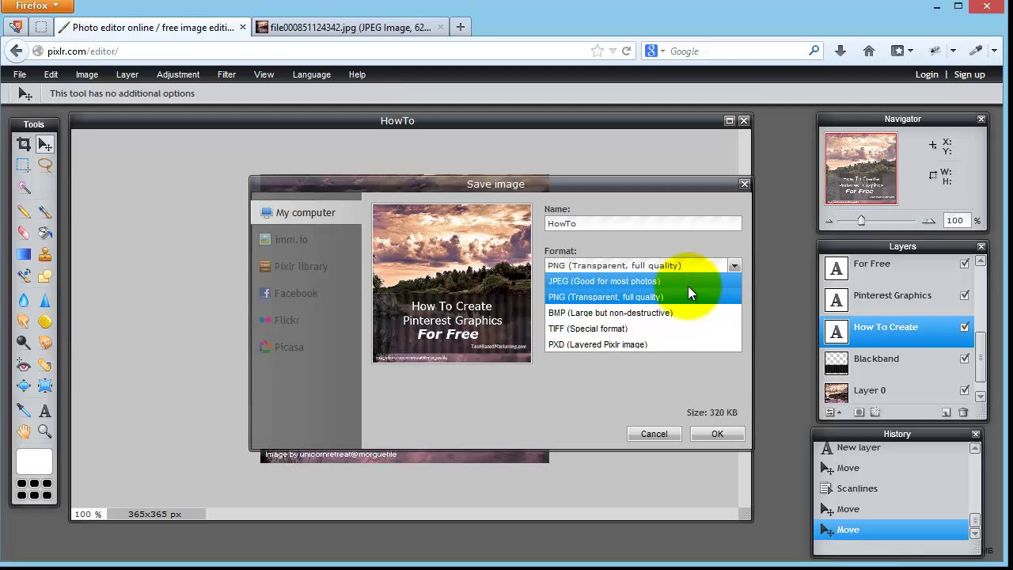
click(688, 282)
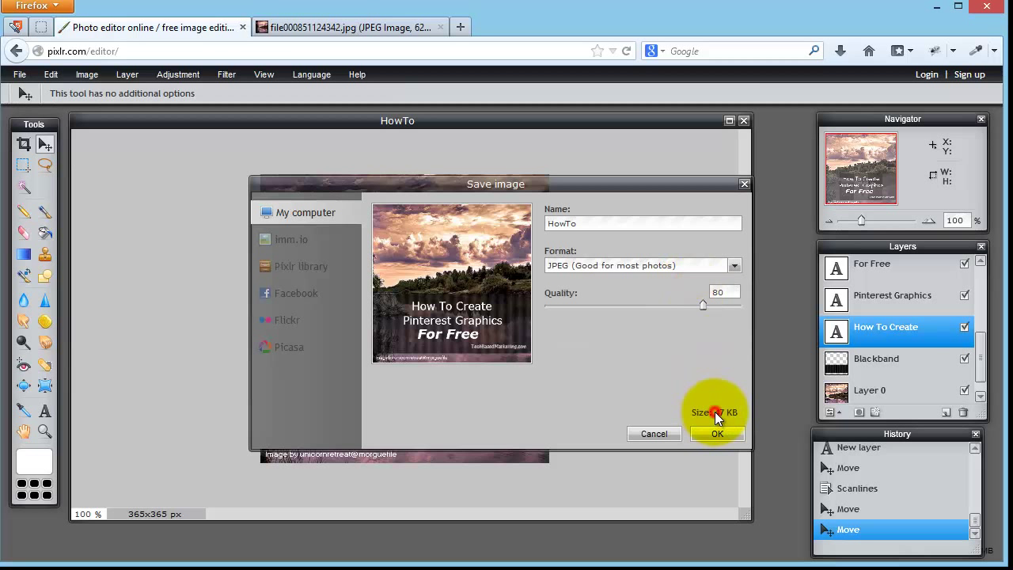
click(673, 266)
click(644, 296)
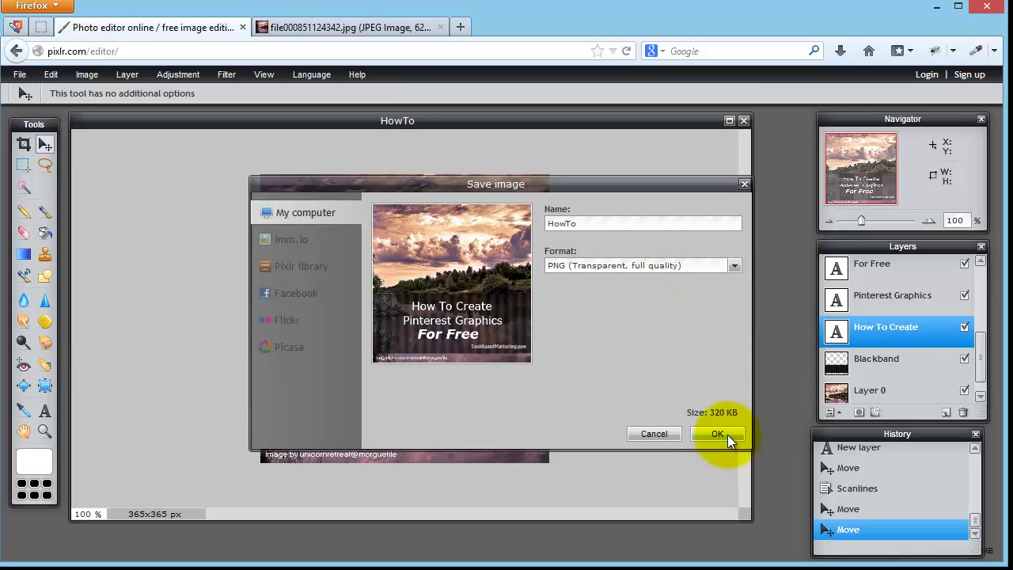
click(728, 434)
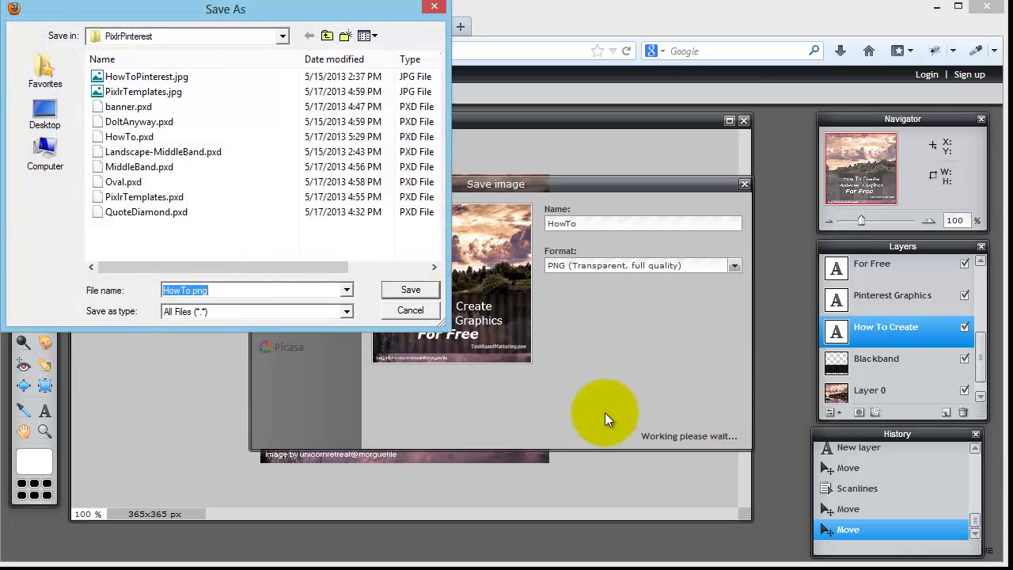
click(410, 290)
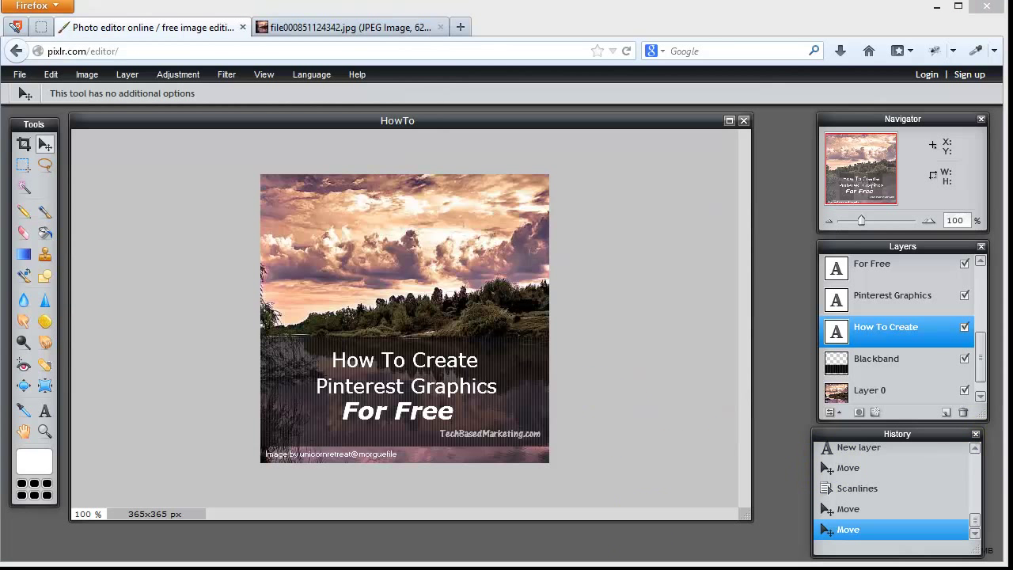
Step: Switch to the file manager and refresh the PixlrPinterest folder to examine the saved HowTo files
drag(1012, 0, 370, 0)
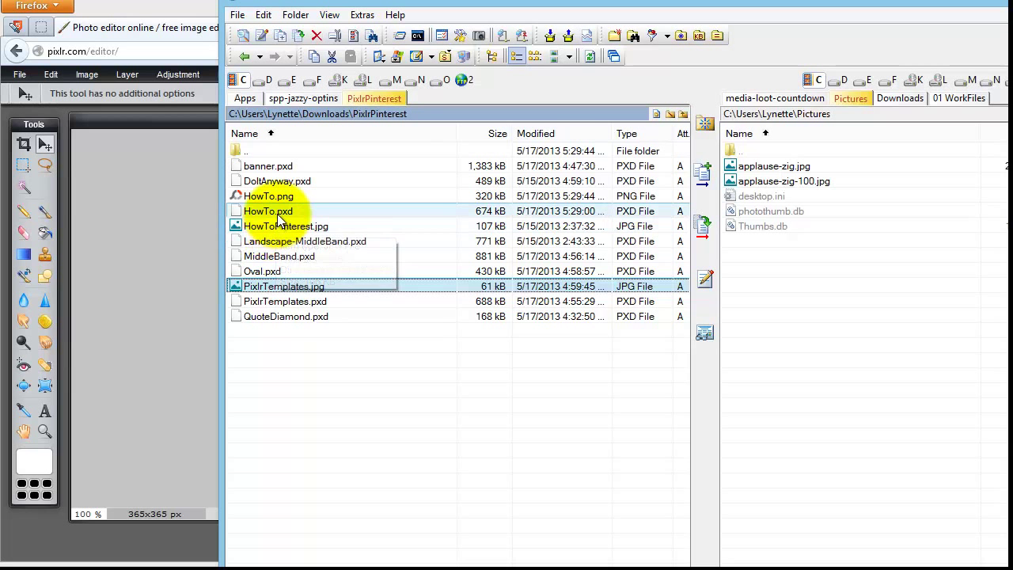
click(279, 375)
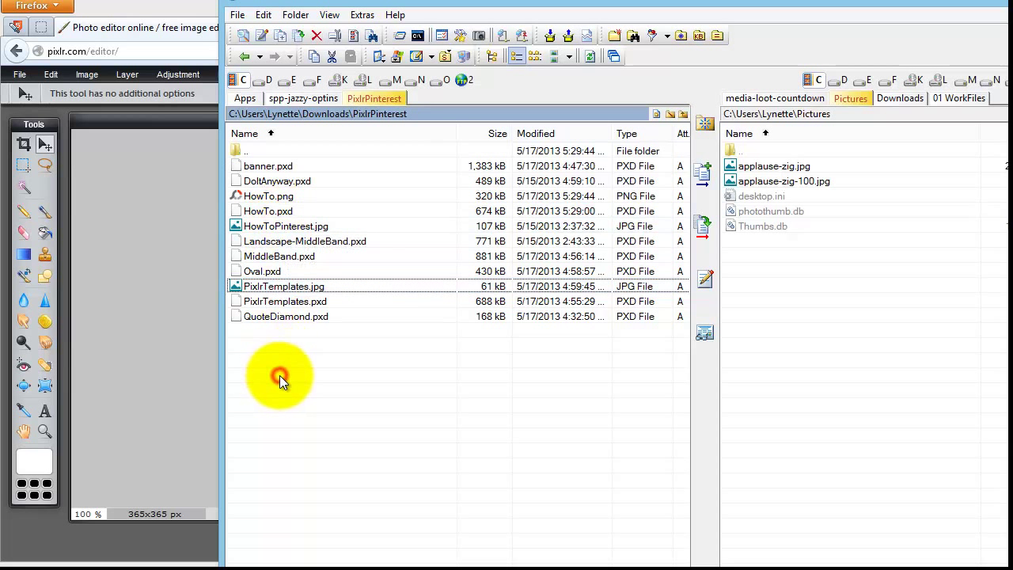
click(587, 58)
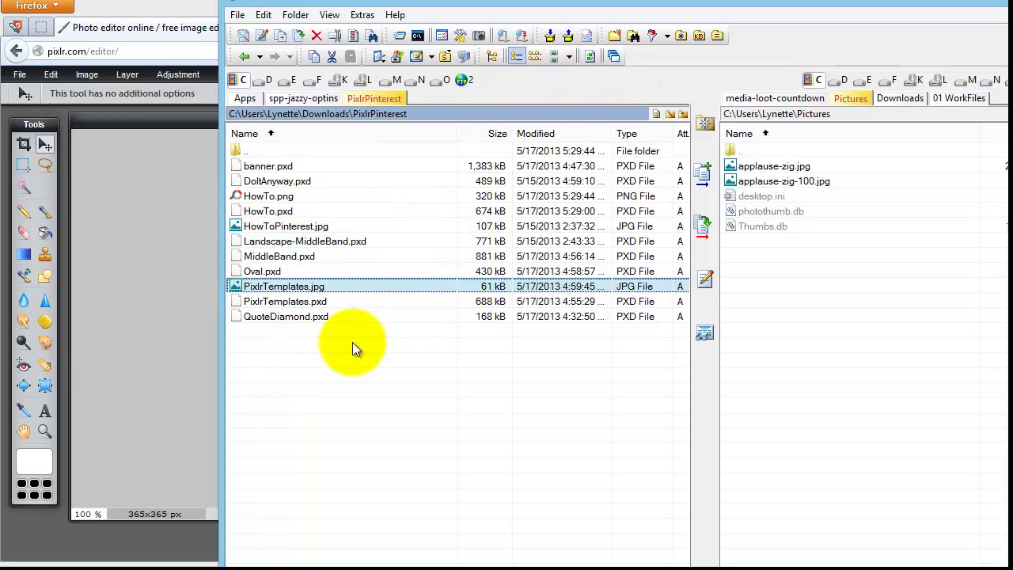
Step: Open HowTo.png from the PixlrPinterest folder to examine the exported graphic, and return to the Pixlr editor
click(322, 197)
double_click(286, 196)
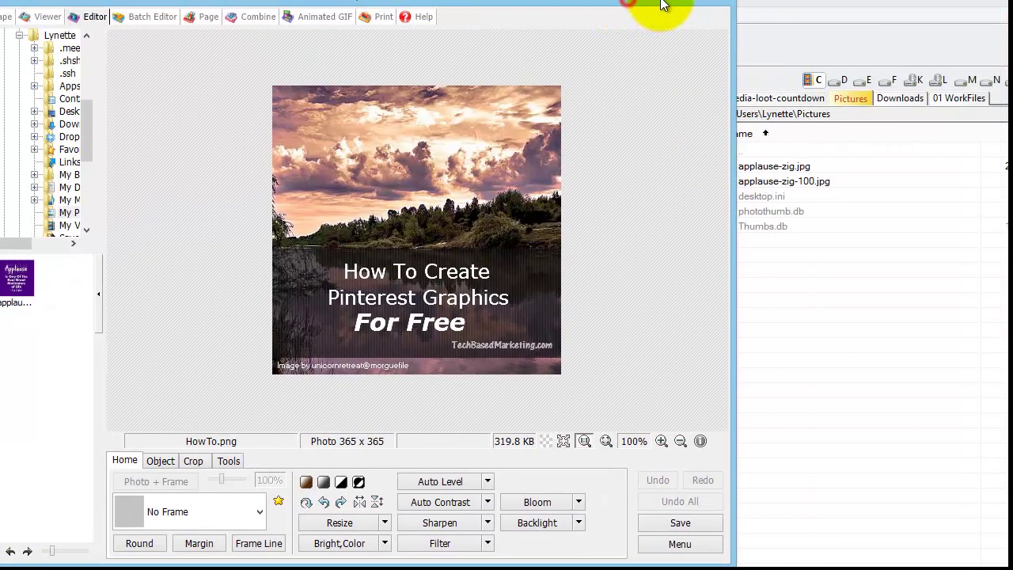
click(722, 4)
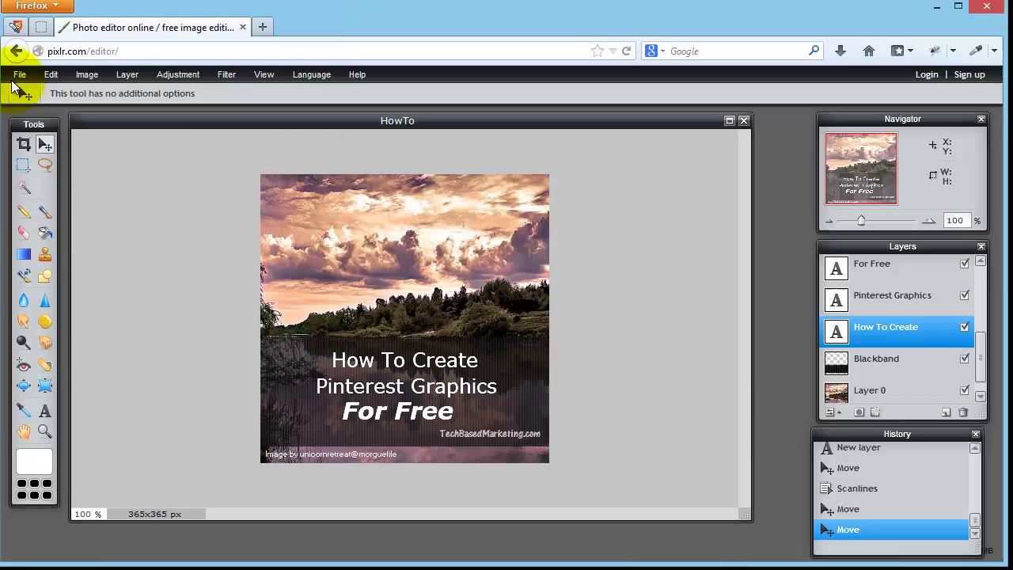
Step: Open the PixlrTemplates.pxd template from the PixlrPinterest folder and move its window over the middle of the HowTo image window
click(19, 73)
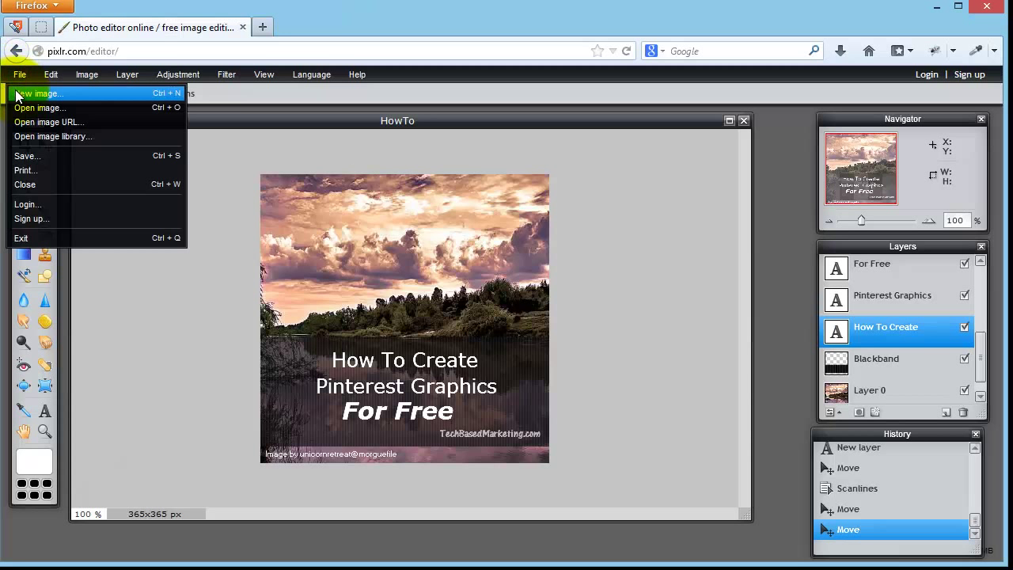
click(212, 141)
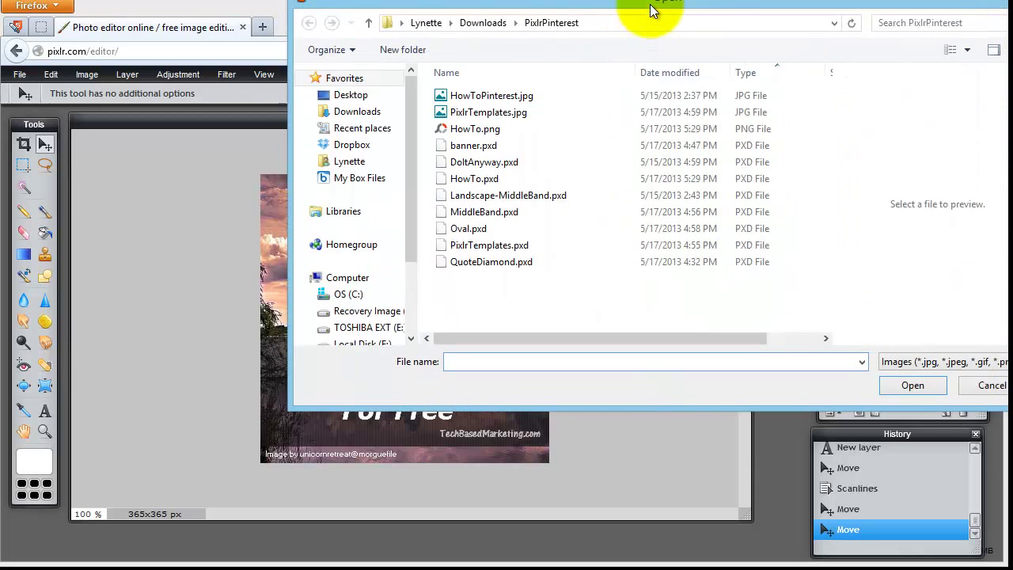
drag(649, 4, 575, 51)
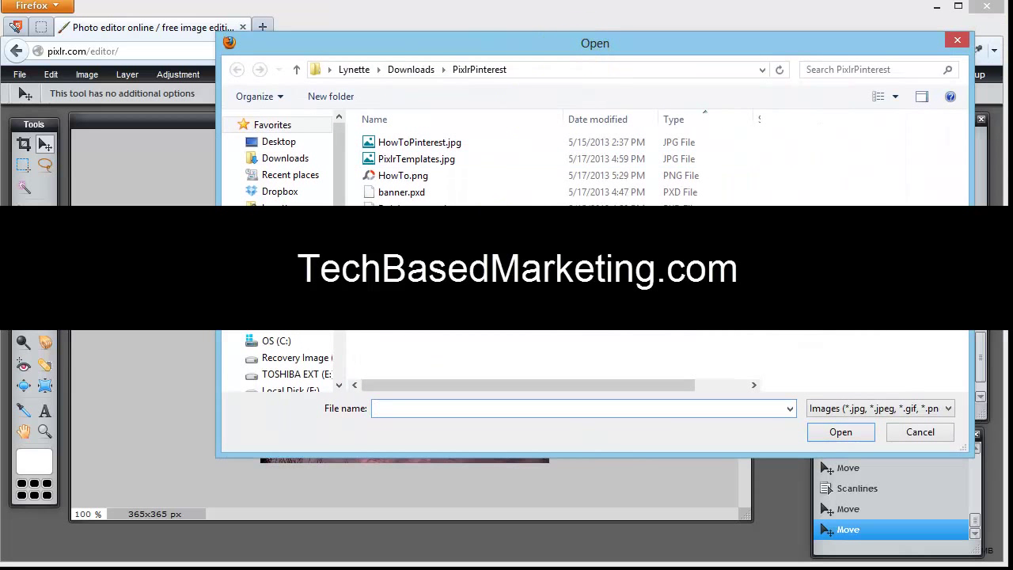
double_click(404, 208)
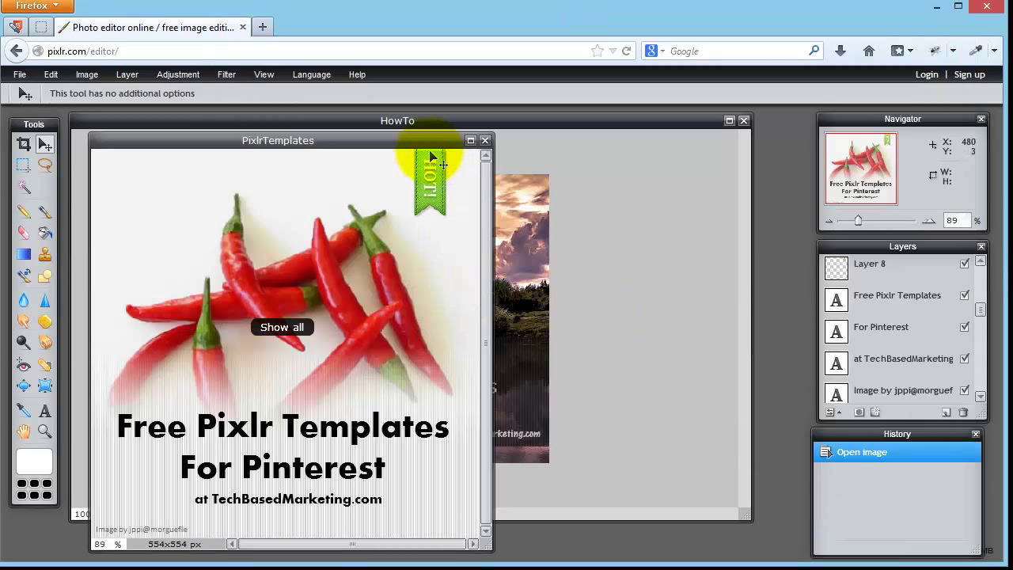
drag(413, 141, 603, 109)
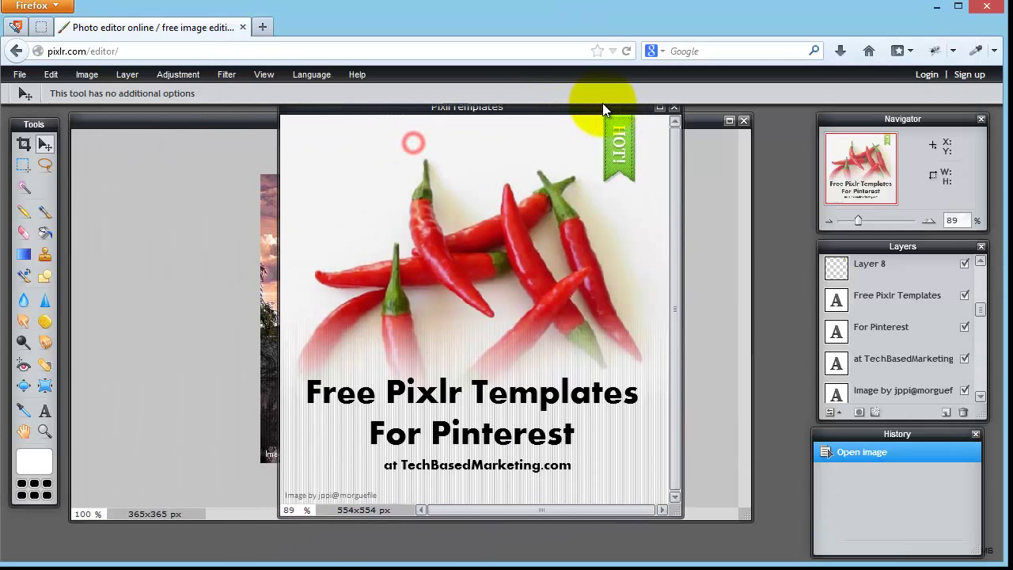
drag(323, 110, 305, 126)
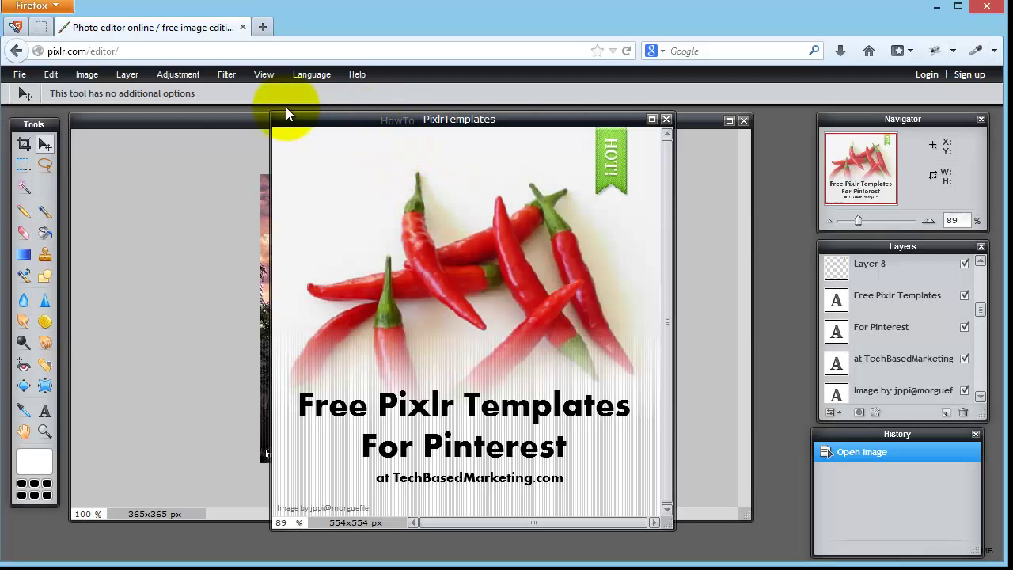
Step: Open the banner.pxd, DoItAnyway.pxd and MiddleBand.pxd templates from the PixlrPinterest folder
click(21, 79)
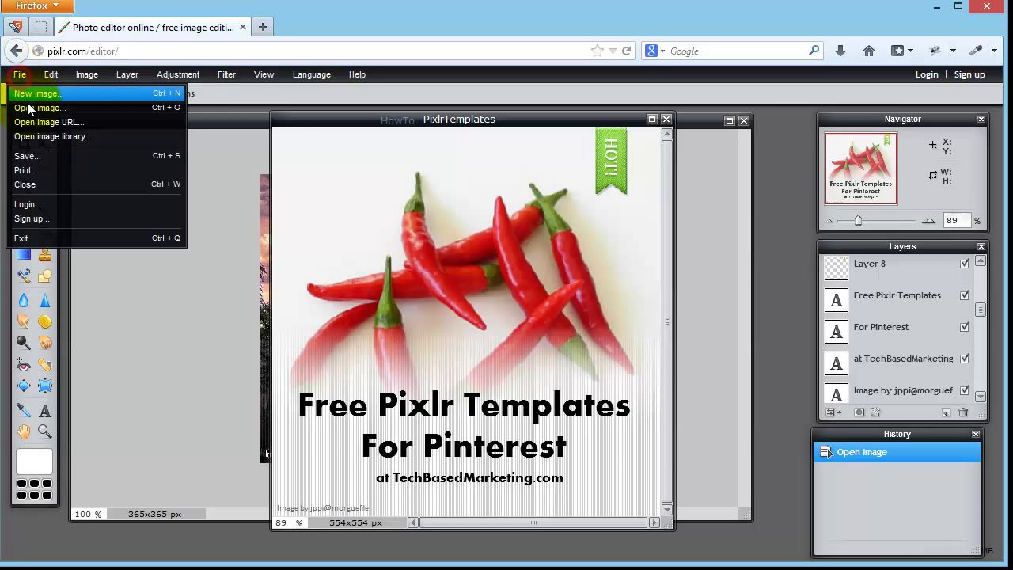
click(24, 104)
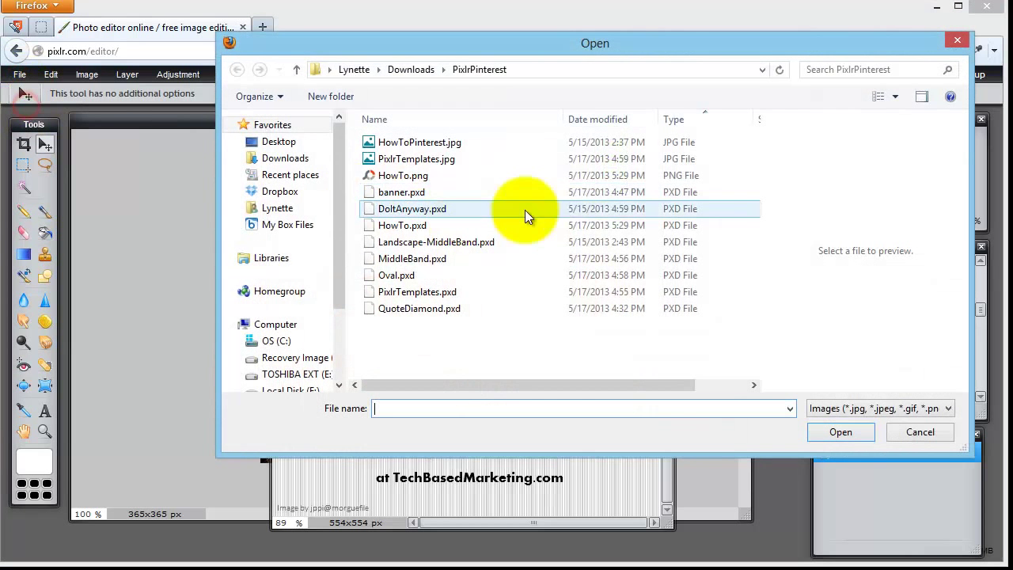
double_click(426, 192)
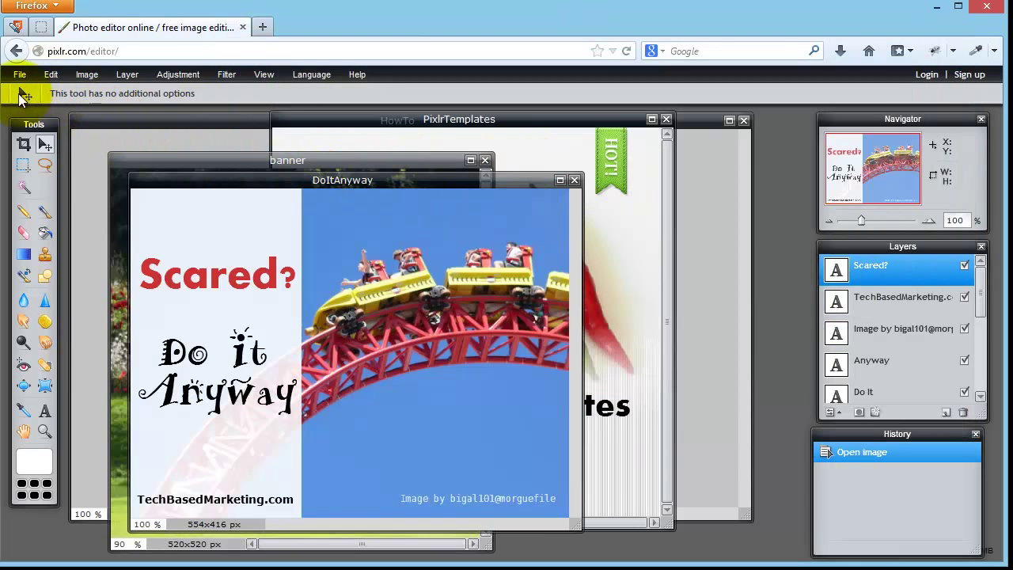
click(19, 74)
click(46, 107)
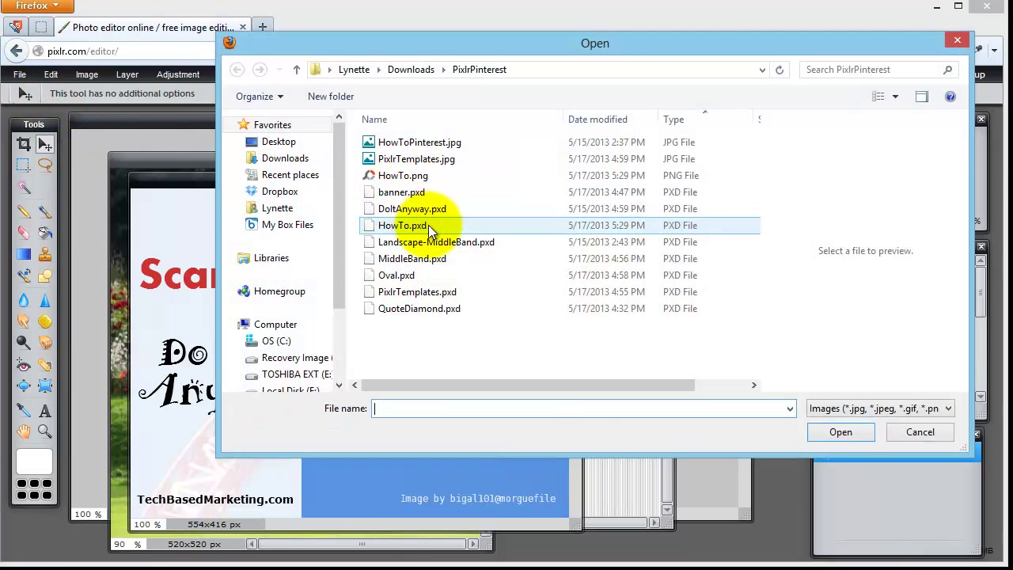
double_click(407, 260)
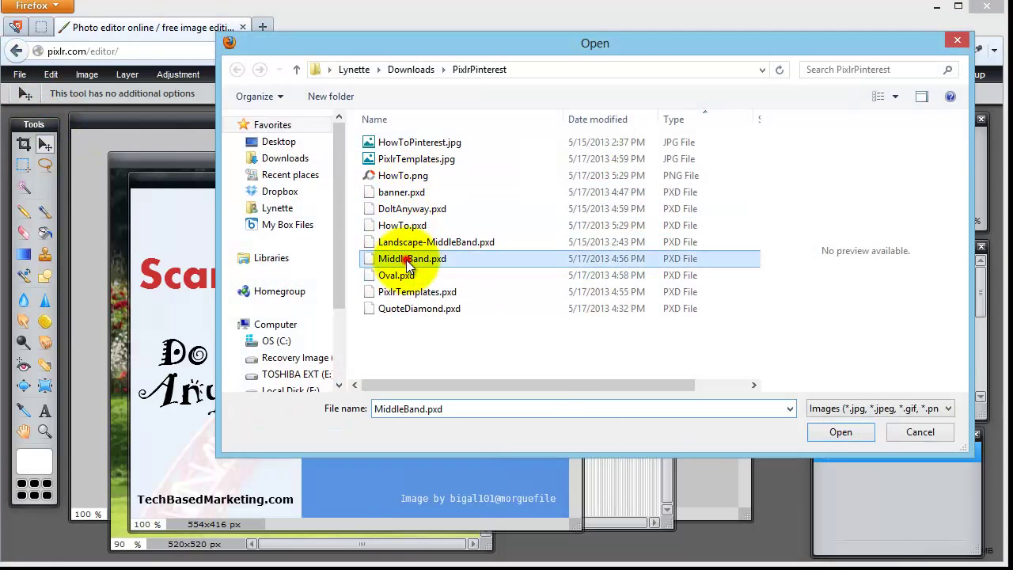